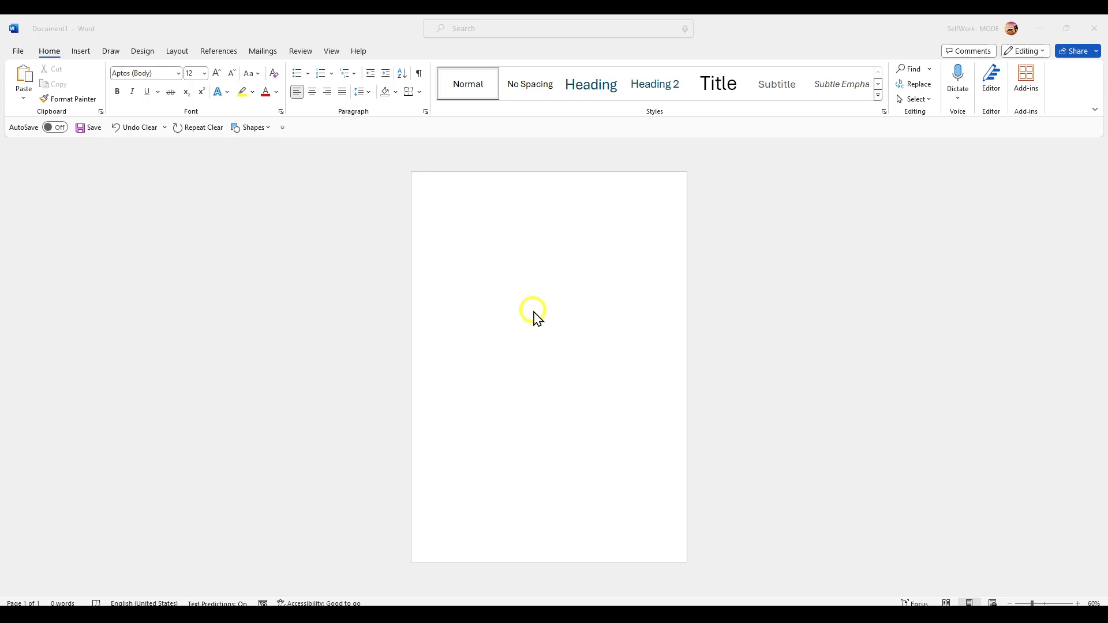
- Insert the stock image of a smiling woman in a dark blazer on a city street into the blank document
left_click(87, 51)
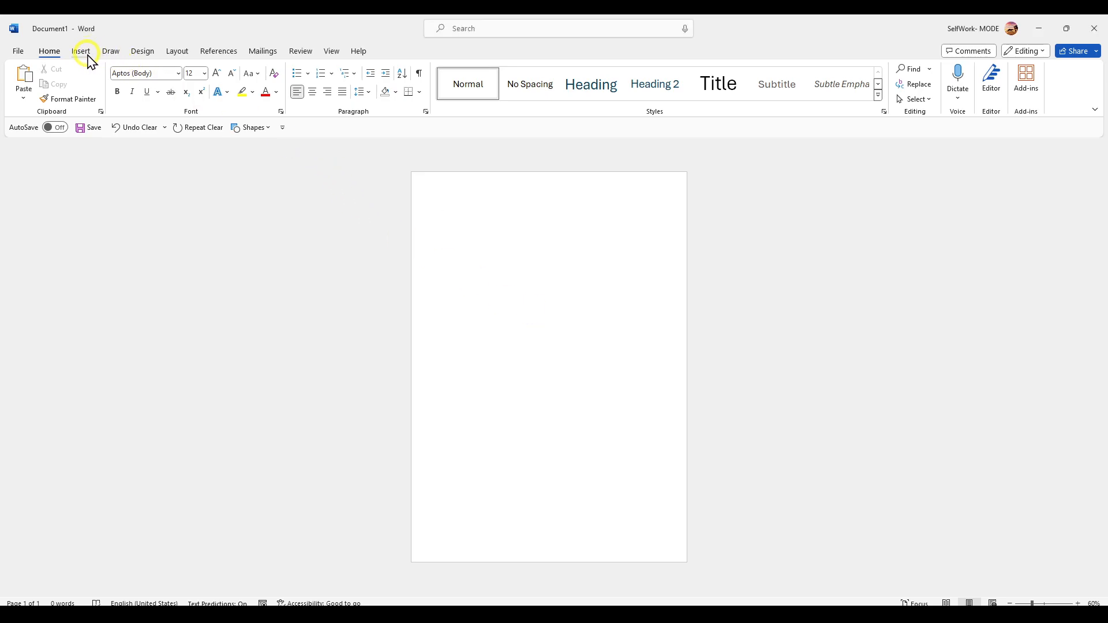
left_click(88, 55)
left_click(143, 81)
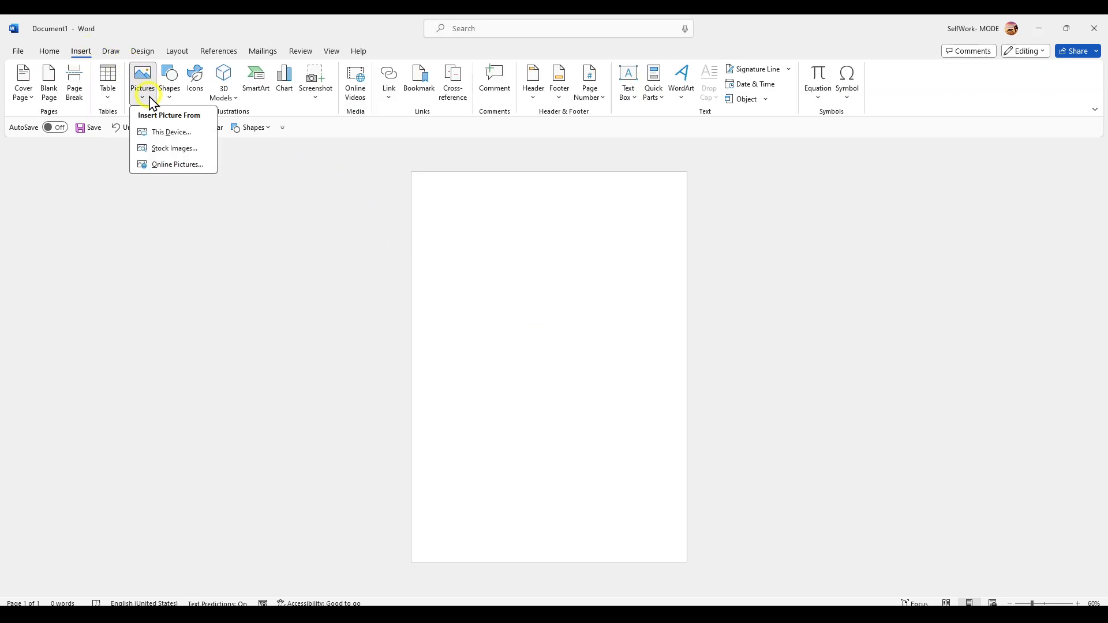
left_click(172, 150)
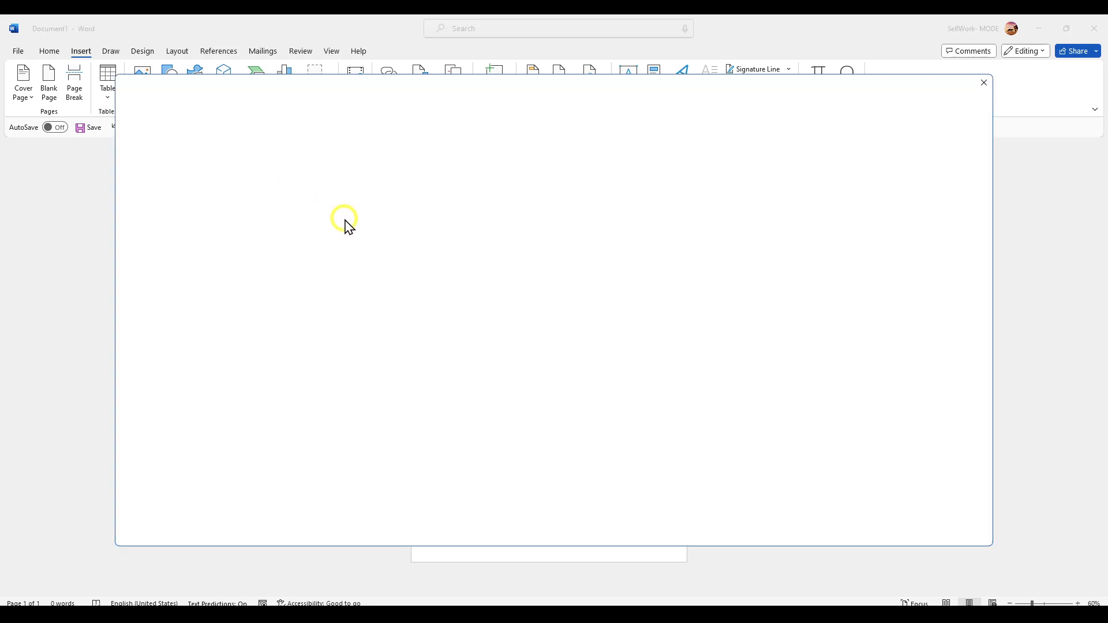
scroll(295, 265, "down", 3)
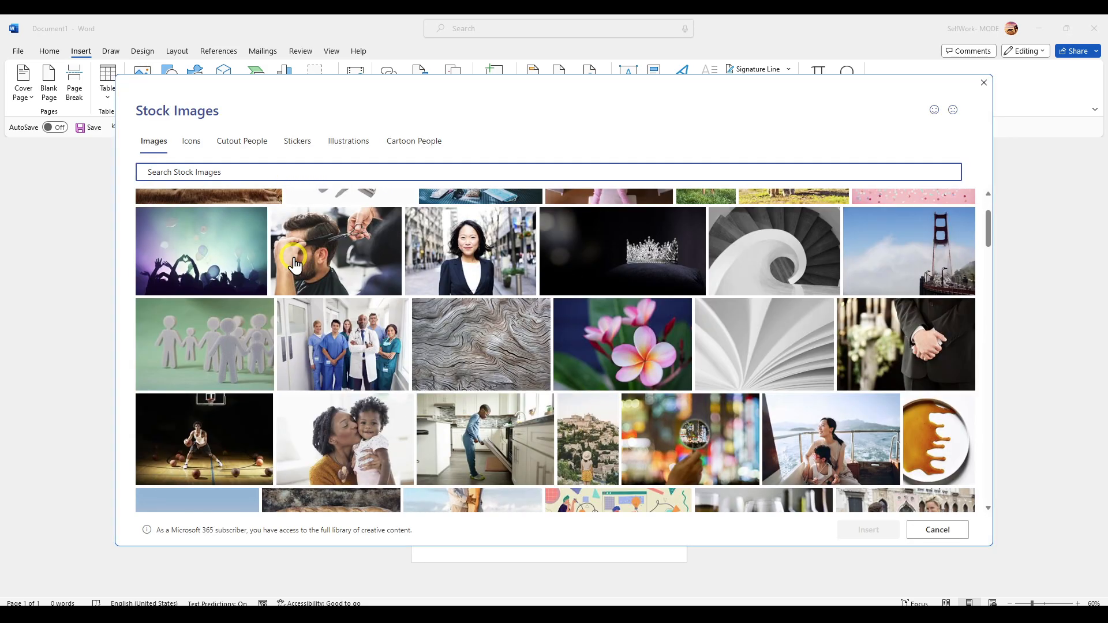
scroll(294, 265, "down", 7)
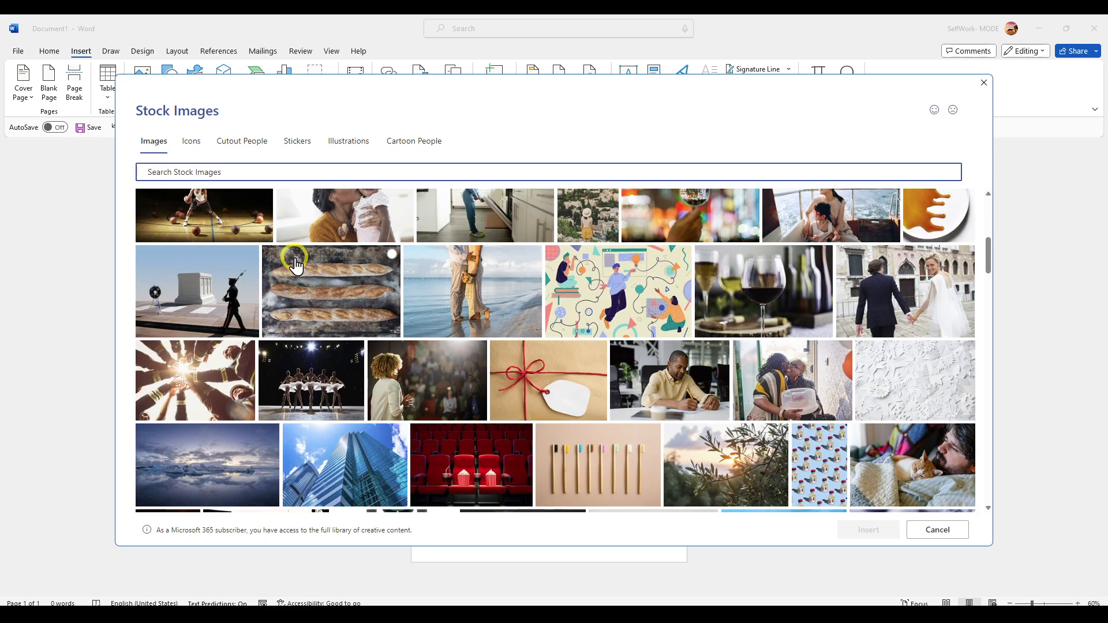
scroll(296, 265, "down", 3)
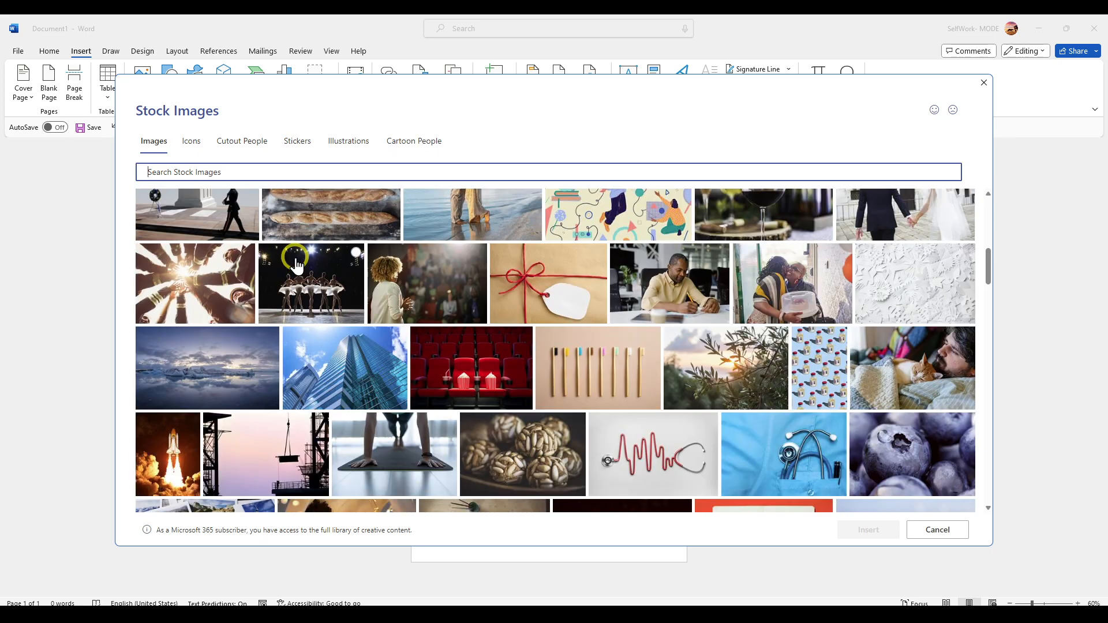
scroll(296, 264, "up", 15)
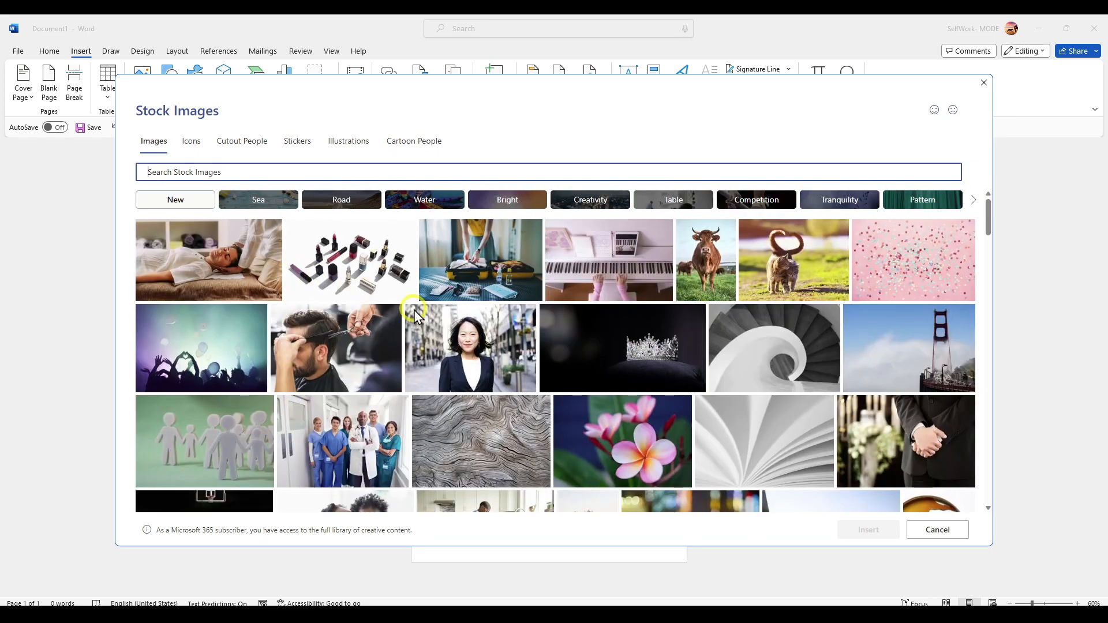
left_click(430, 324)
left_click(869, 531)
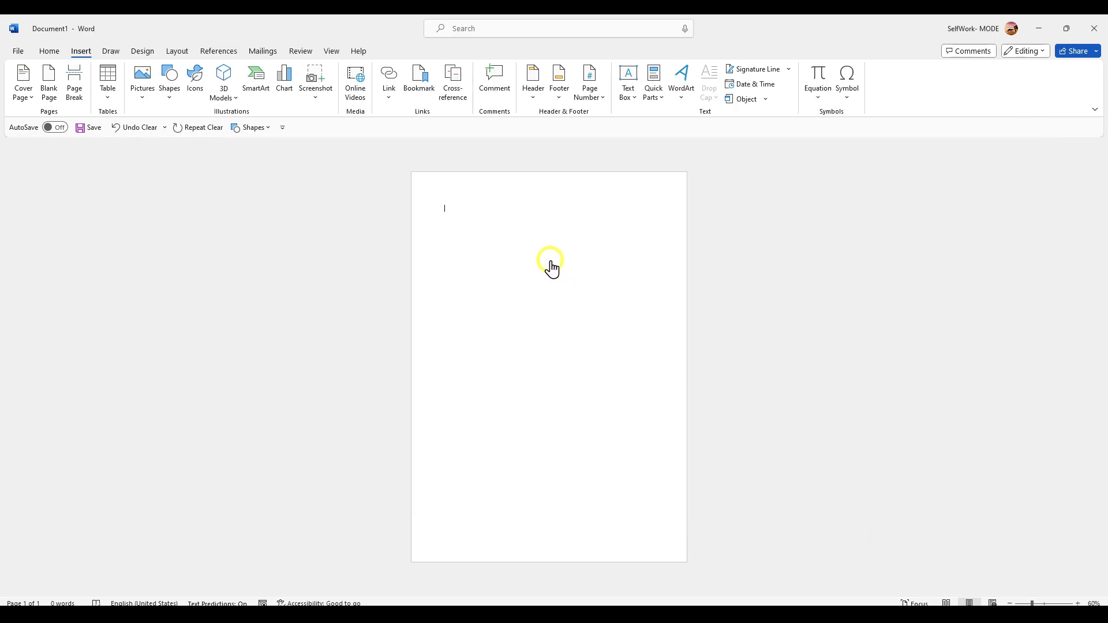
left_click_drag(555, 263, 537, 289)
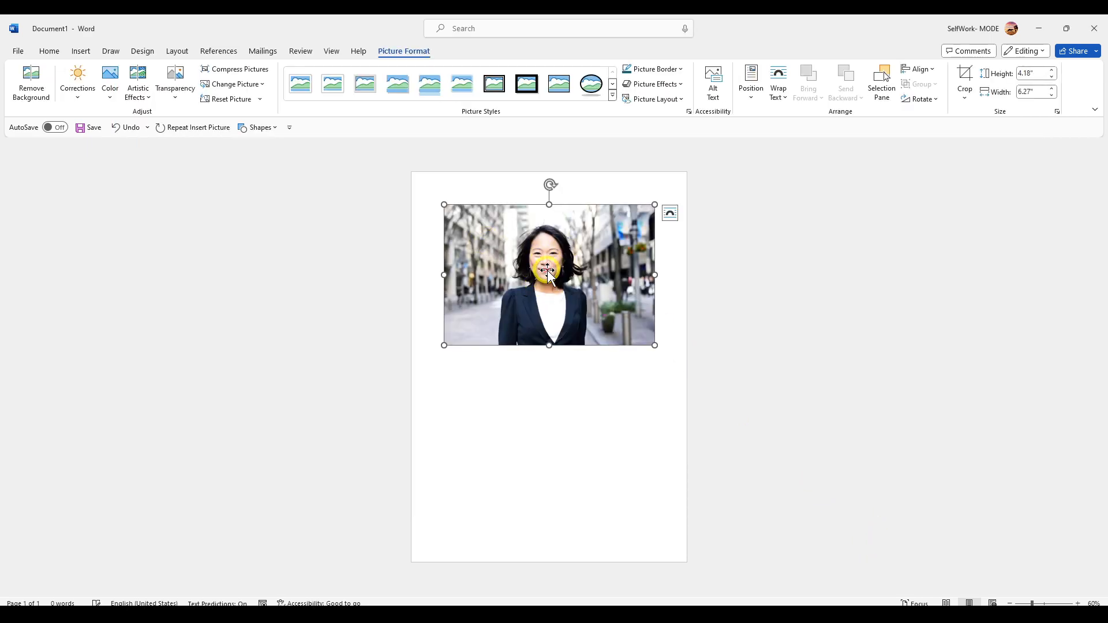
- Crop both sides of the picture around the woman, to about 2.67" wide by 4.18" high
left_click(965, 79)
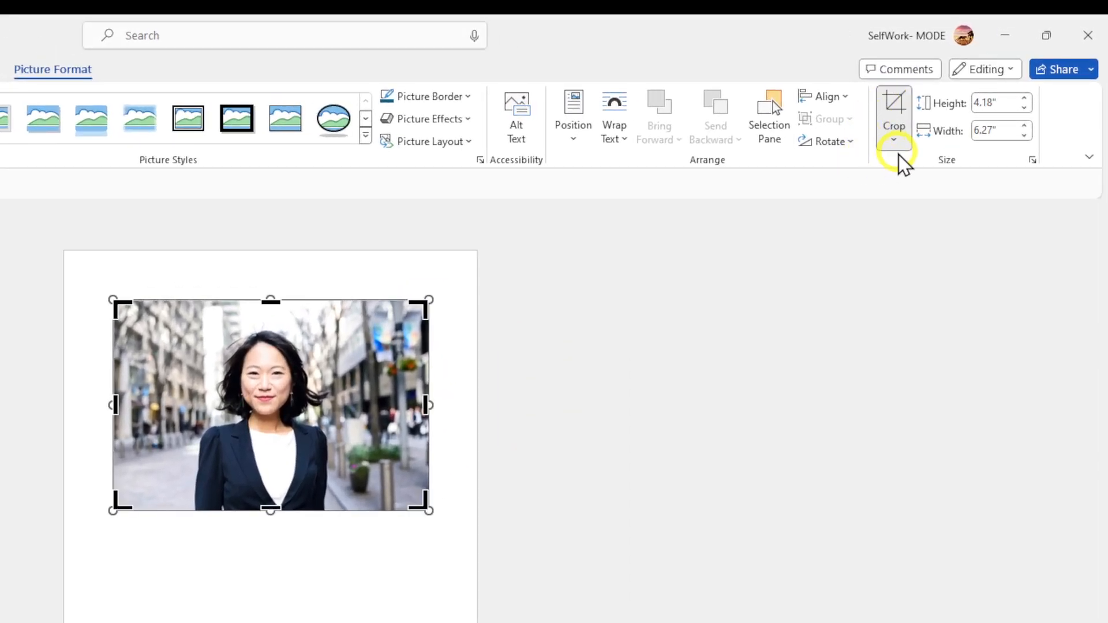
left_click(895, 141)
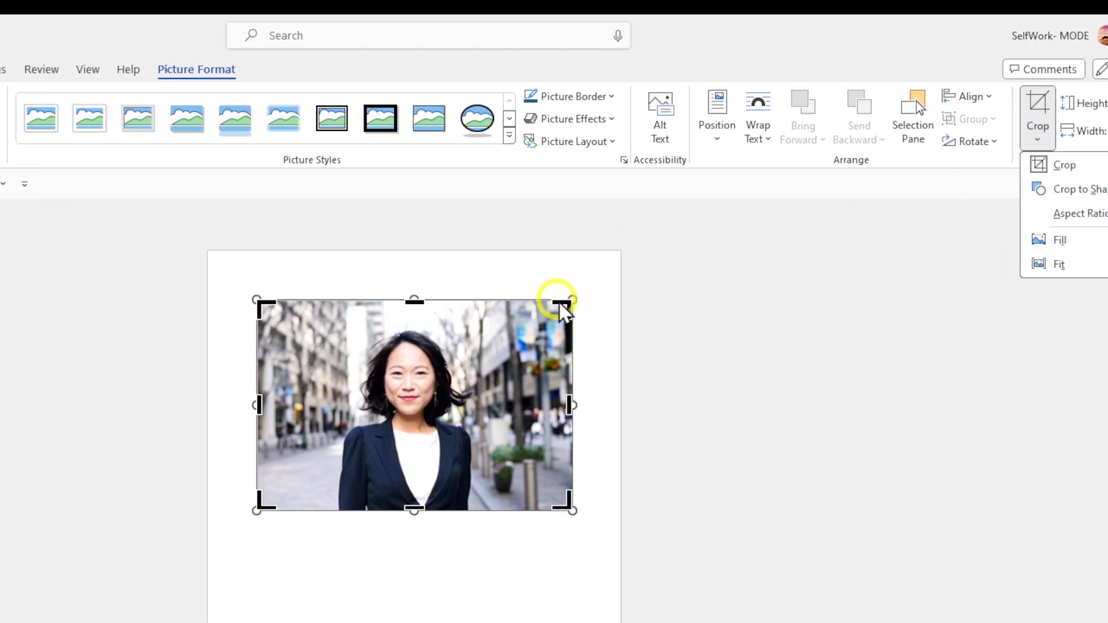
left_click(427, 300)
left_click_drag(426, 301, 331, 311)
left_click_drag(529, 312, 527, 299)
left_click_drag(312, 301, 394, 312)
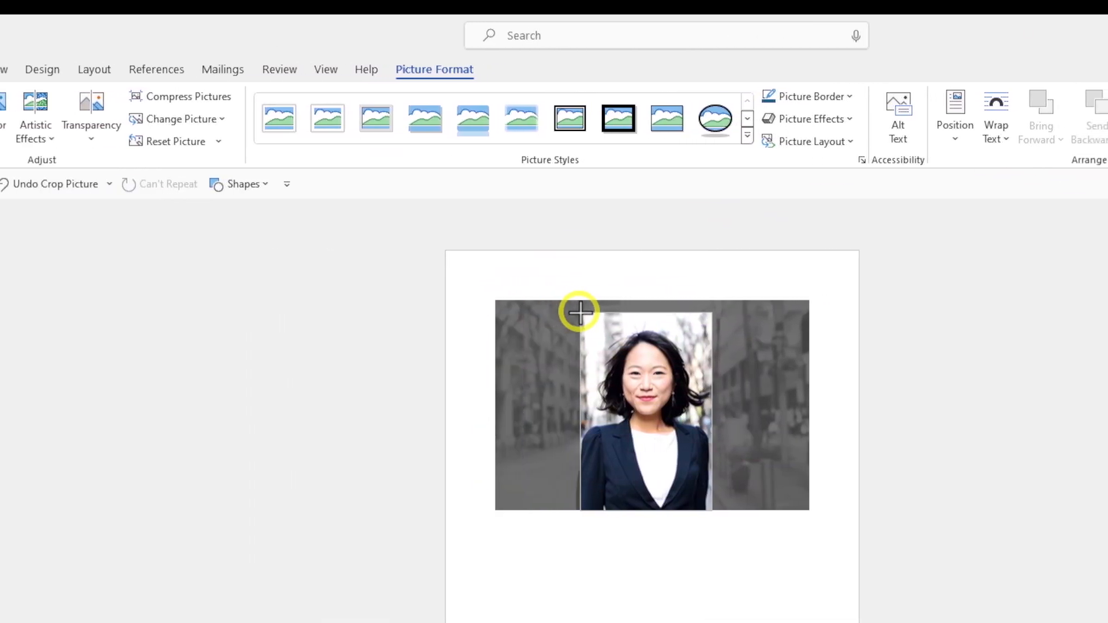
left_click_drag(581, 311, 556, 296)
- Crop the picture to the plain rectangle shape
left_click(896, 139)
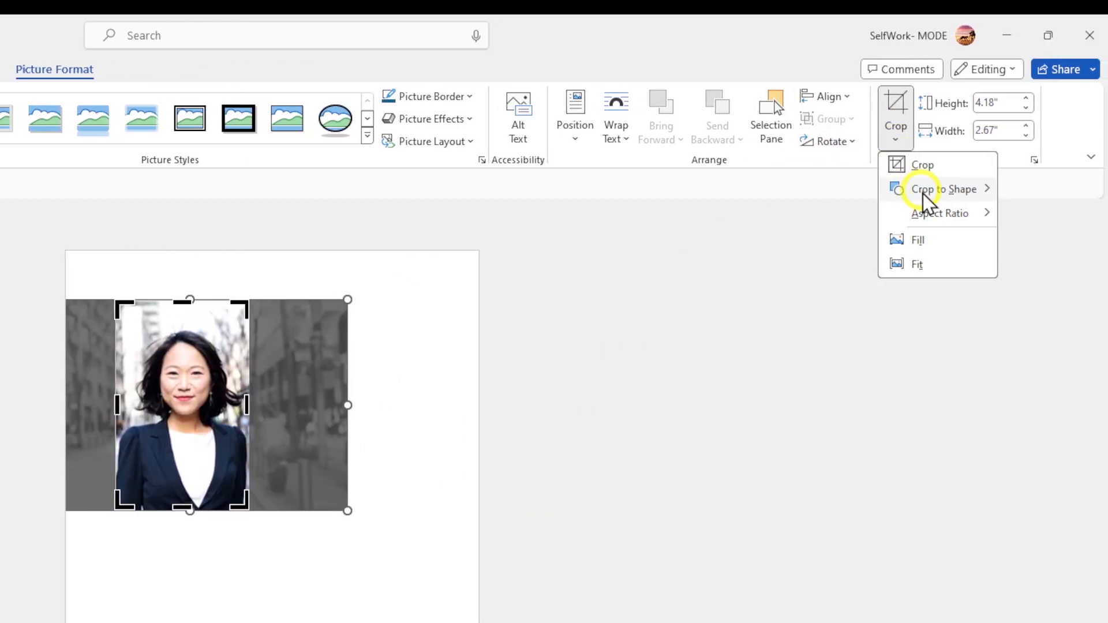
mouse_move(923, 193)
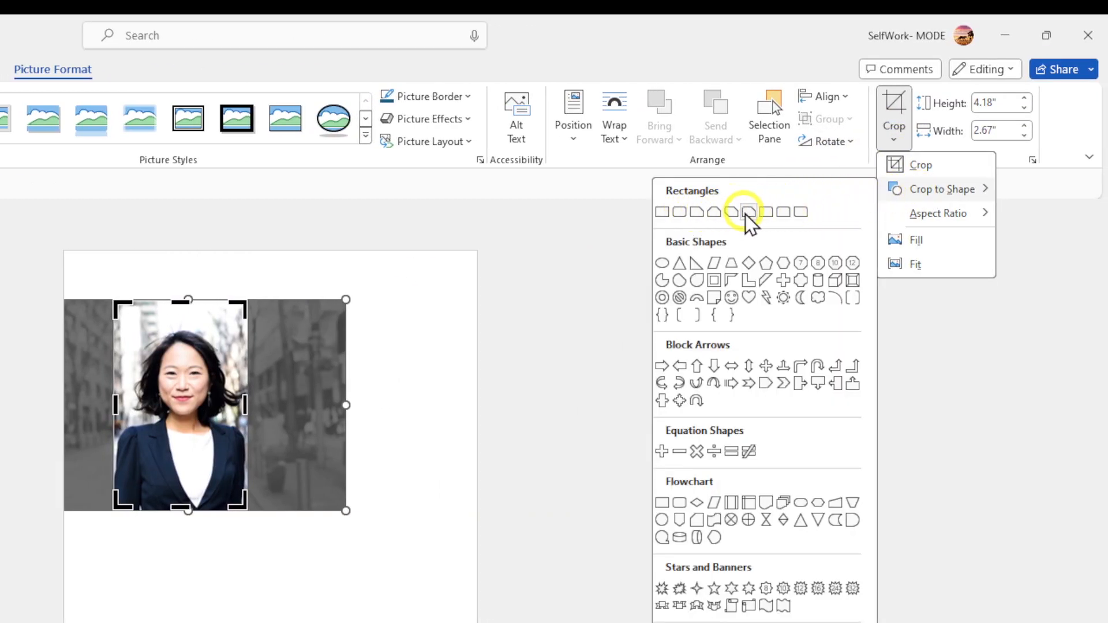
left_click(658, 212)
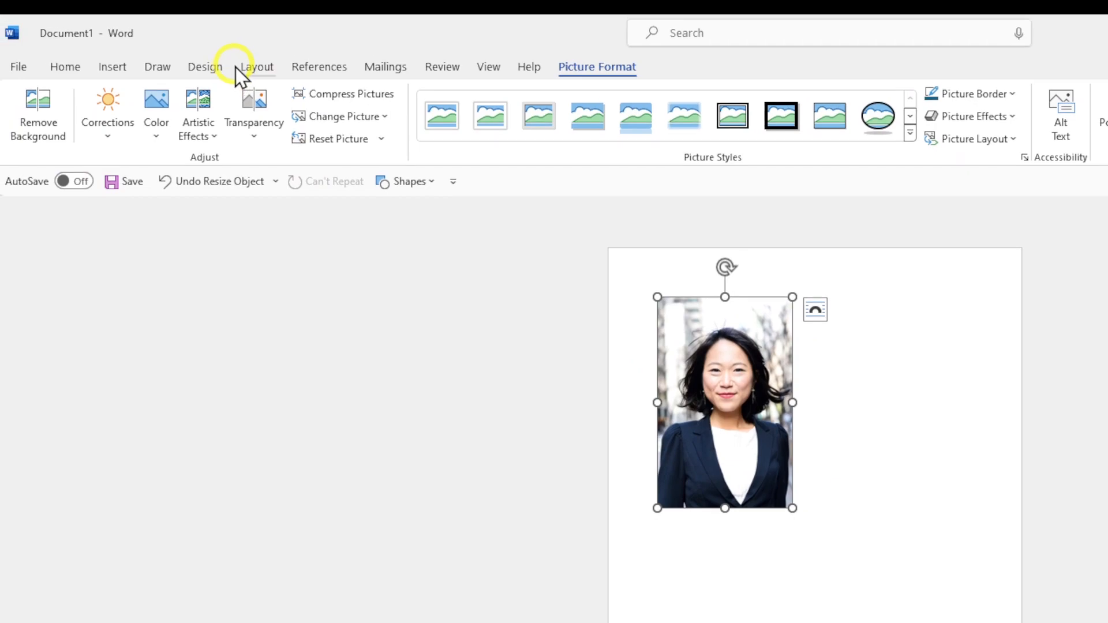
- Set the paper size to A4 for the whole document and bring up the list of preset paper sizes
left_click(252, 68)
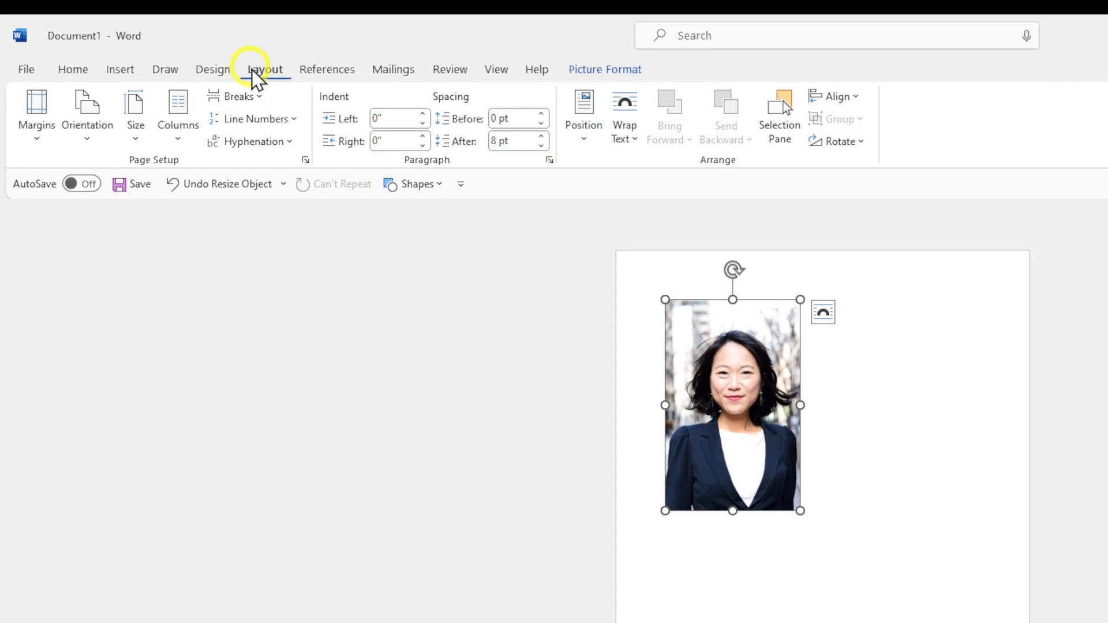
left_click(138, 140)
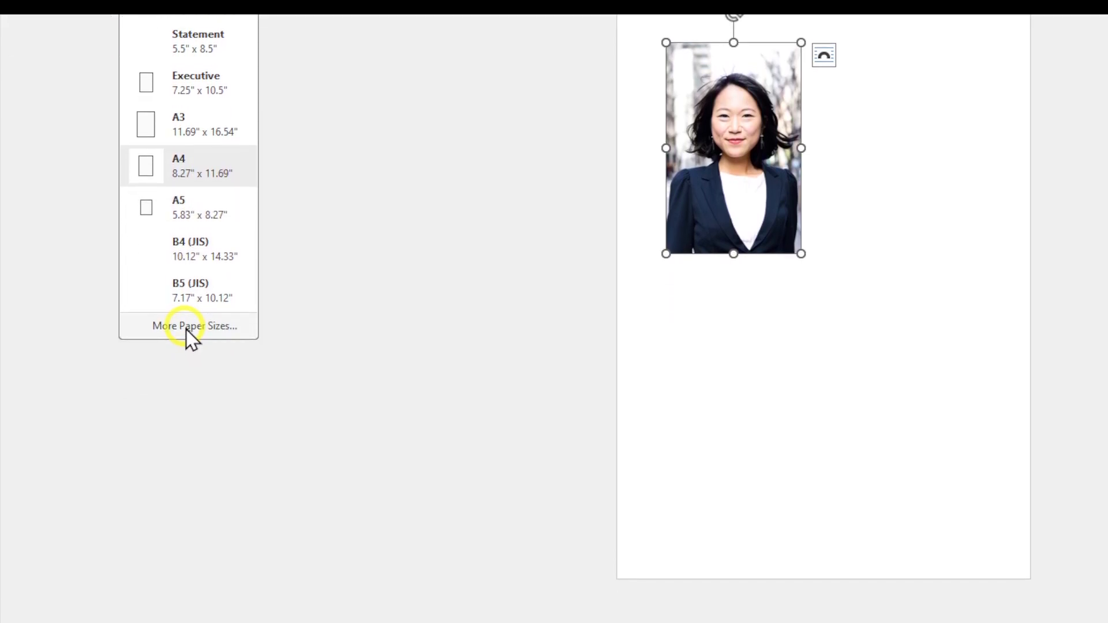
left_click(186, 332)
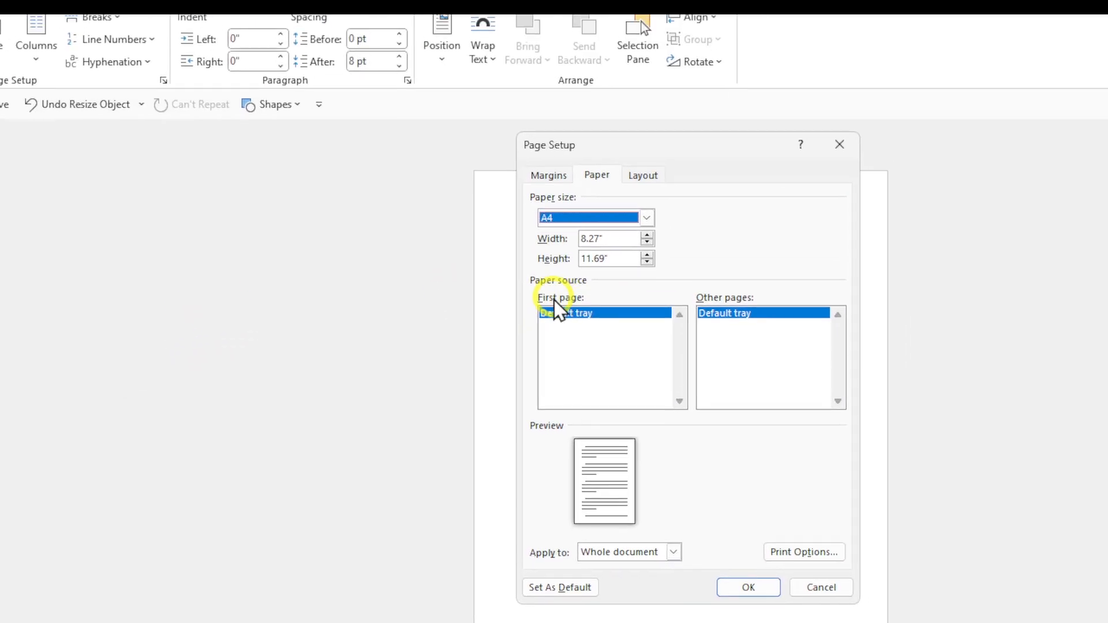
left_click_drag(738, 109, 726, 108)
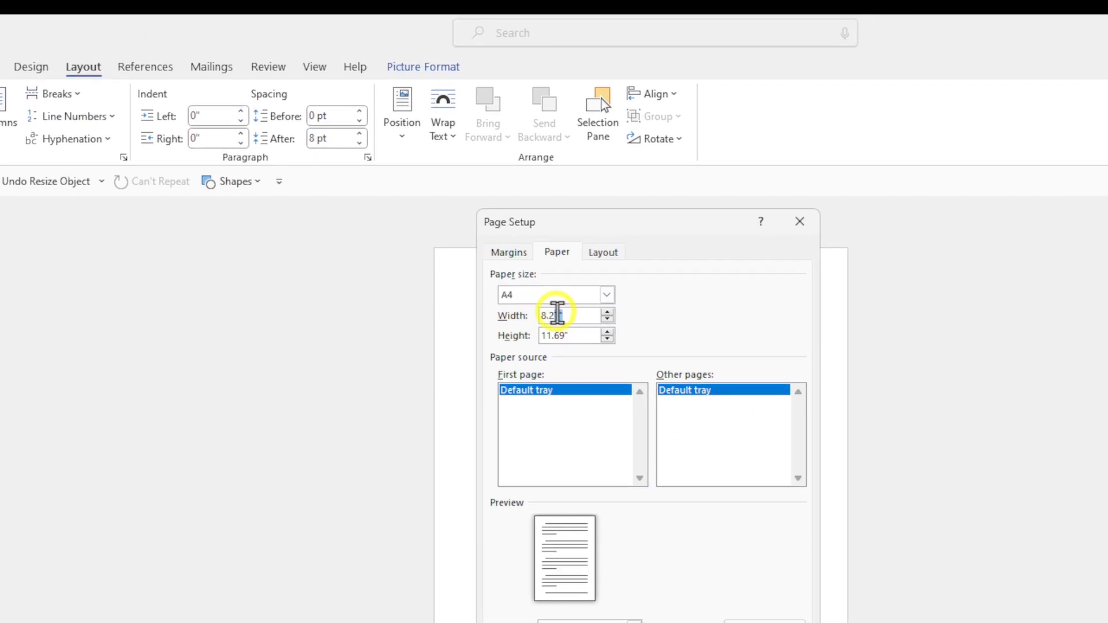
left_click_drag(557, 314, 532, 330)
left_click(525, 295)
left_click(564, 355)
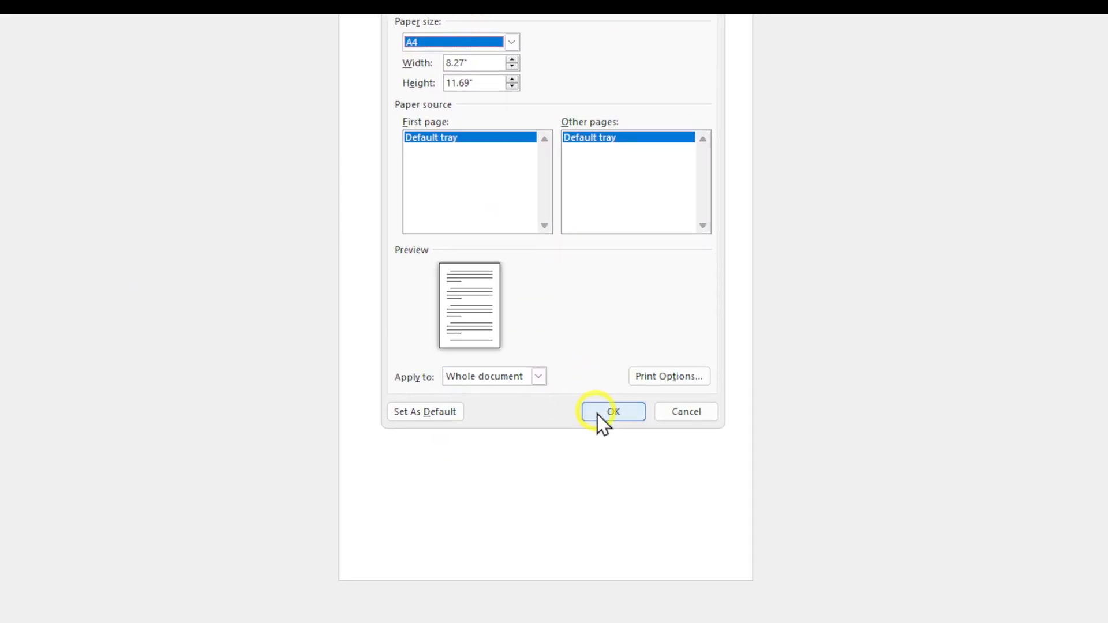
left_click(604, 417)
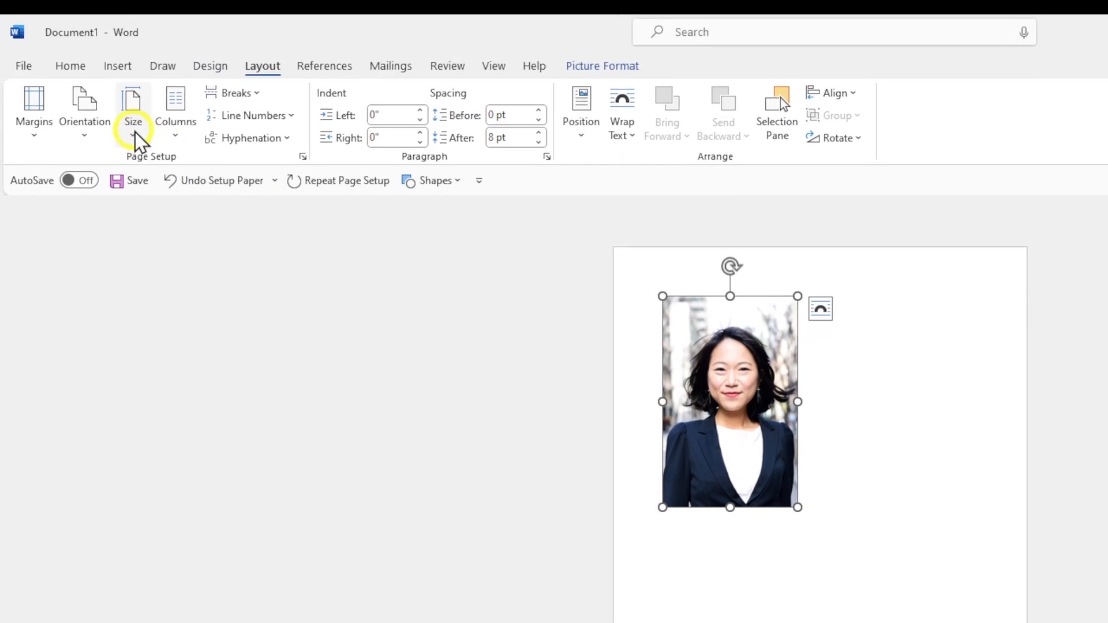
left_click(136, 132)
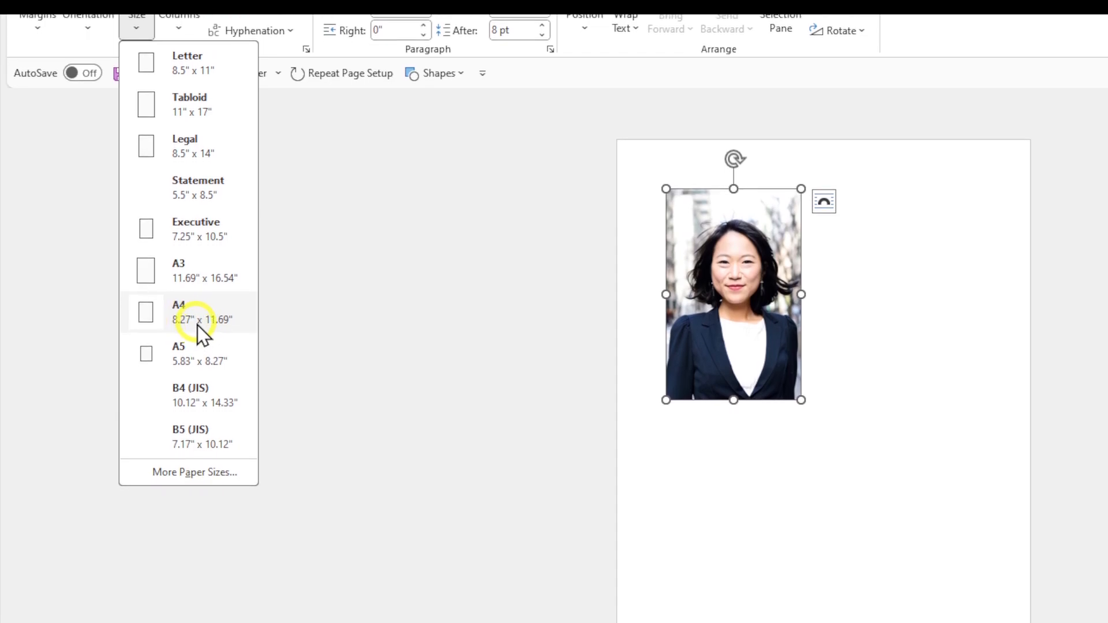
- Unlock the picture's aspect ratio and set its absolute height to 8" and absolute width to 11"
left_click(563, 70)
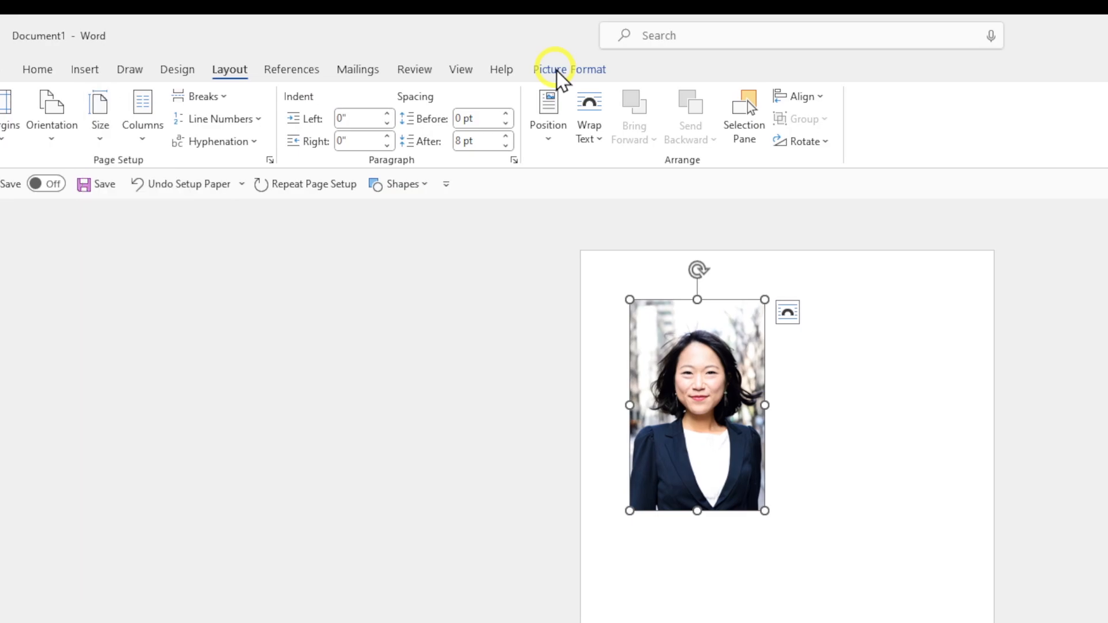
left_click(557, 71)
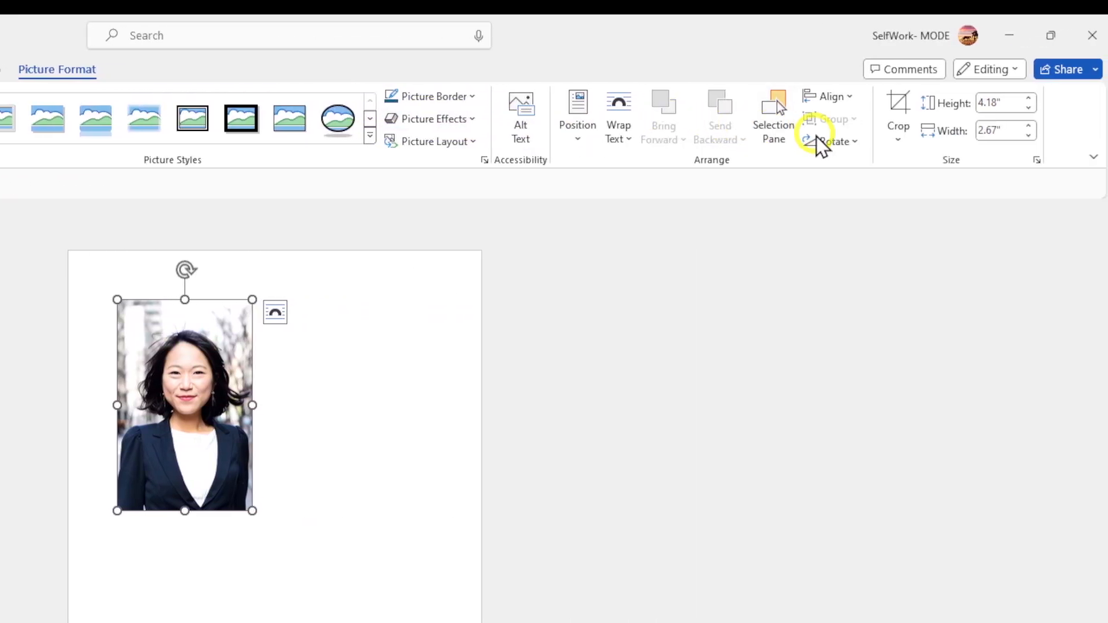
left_click(1033, 160)
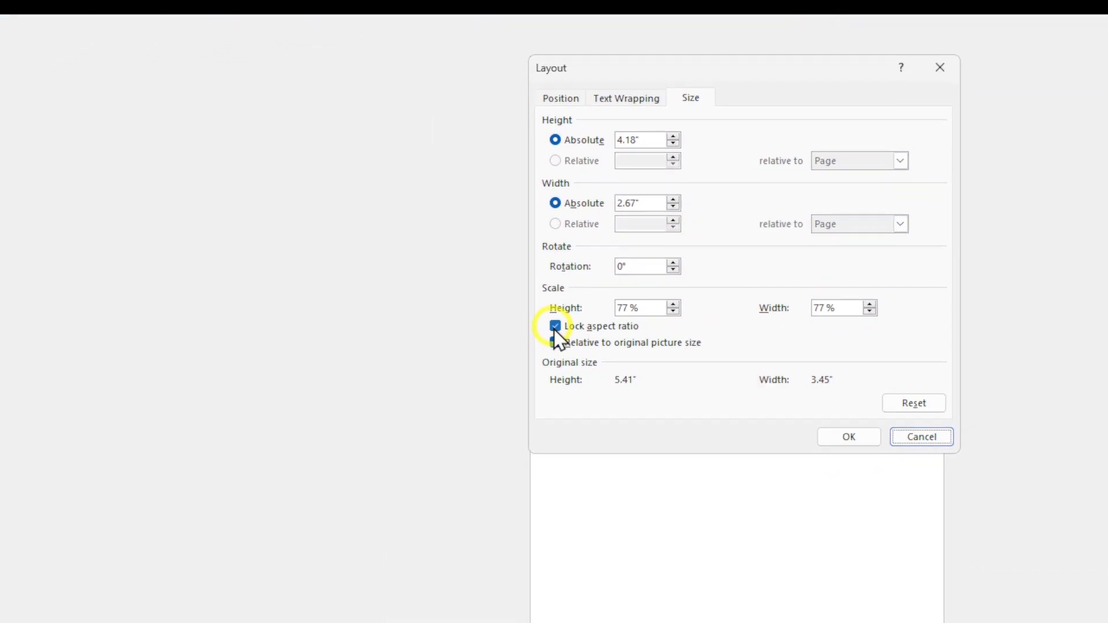
left_click(551, 332)
left_click(495, 280)
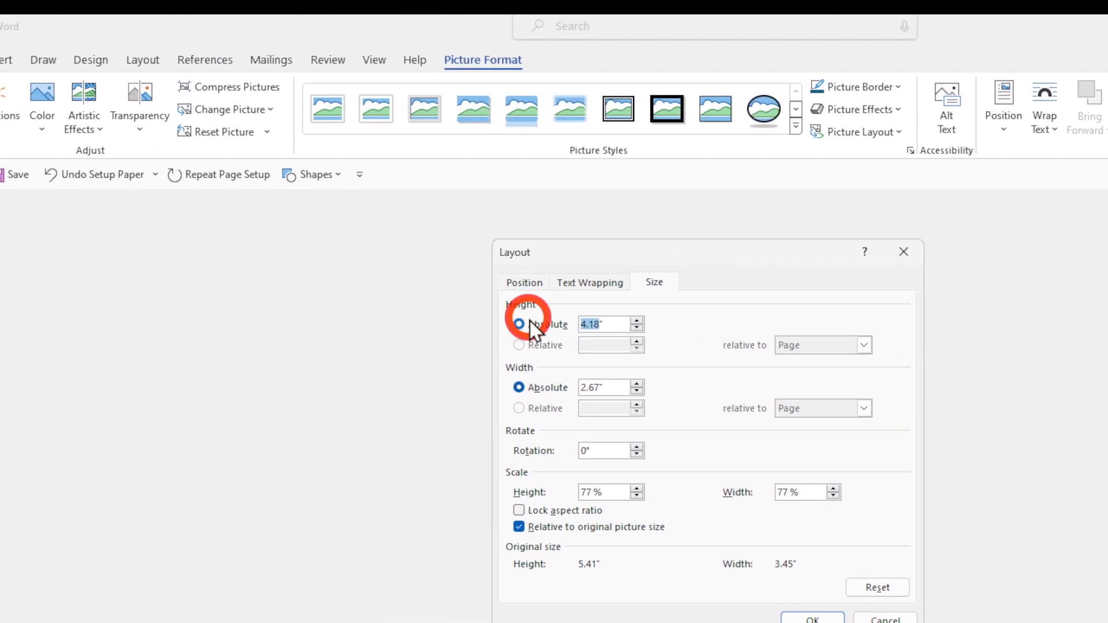
type("8")
left_click(511, 350)
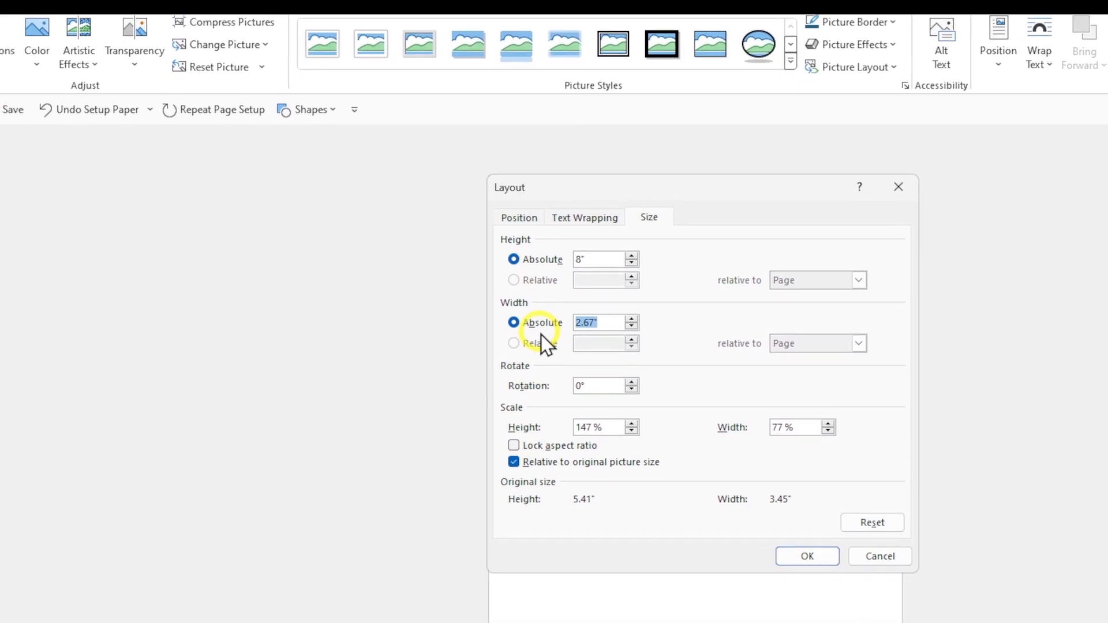
type("11")
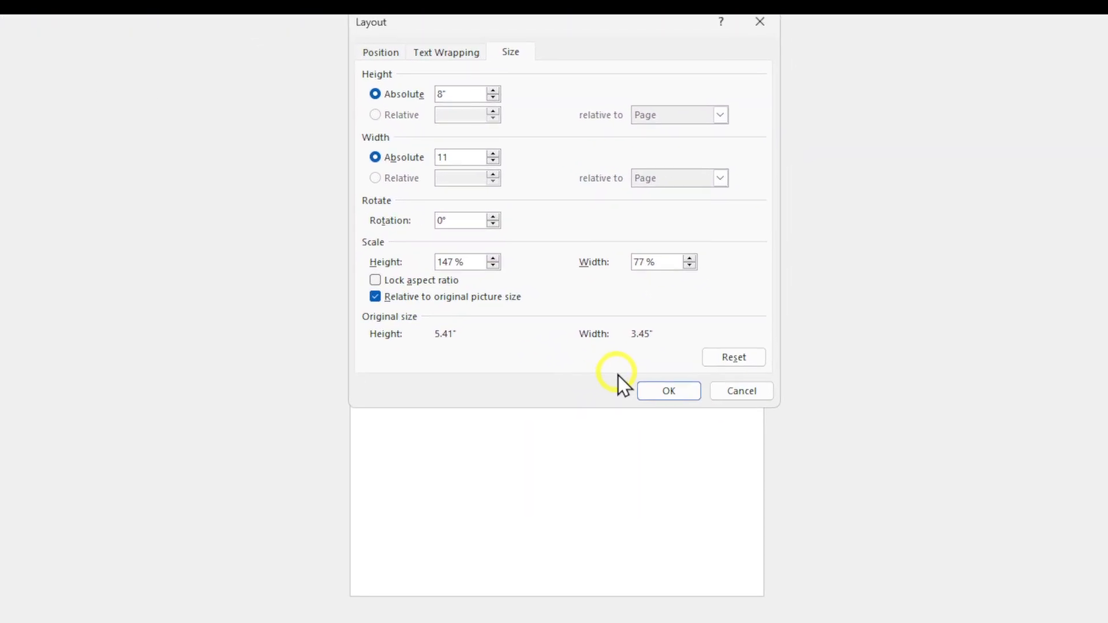
left_click(815, 544)
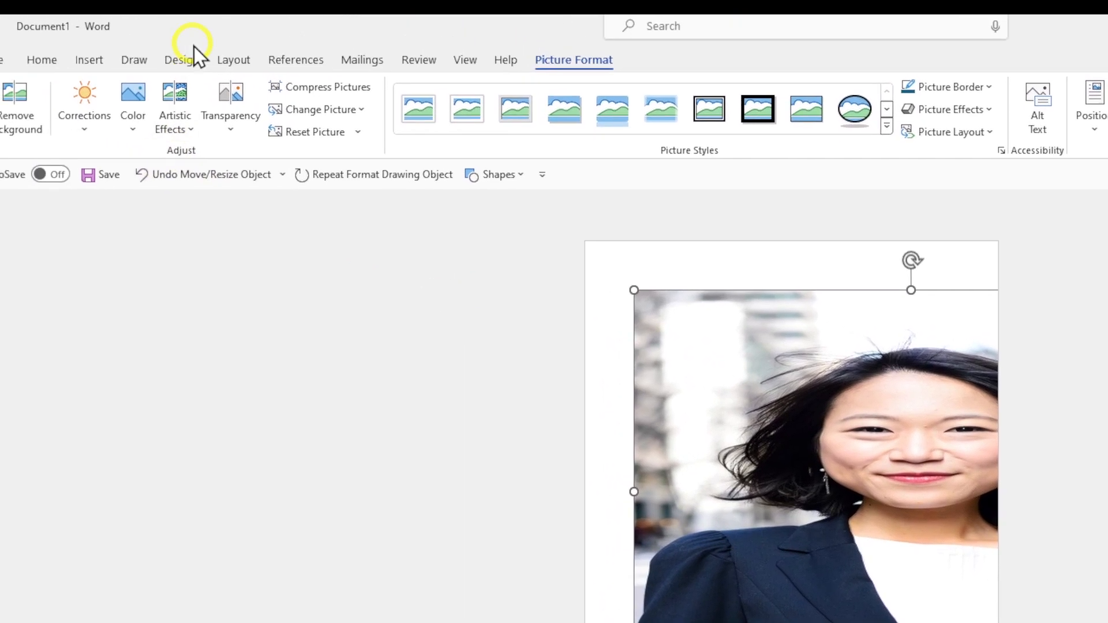
- Try to set a custom paper size 10" wide by 30" high for the whole document
left_click(265, 69)
left_click(137, 118)
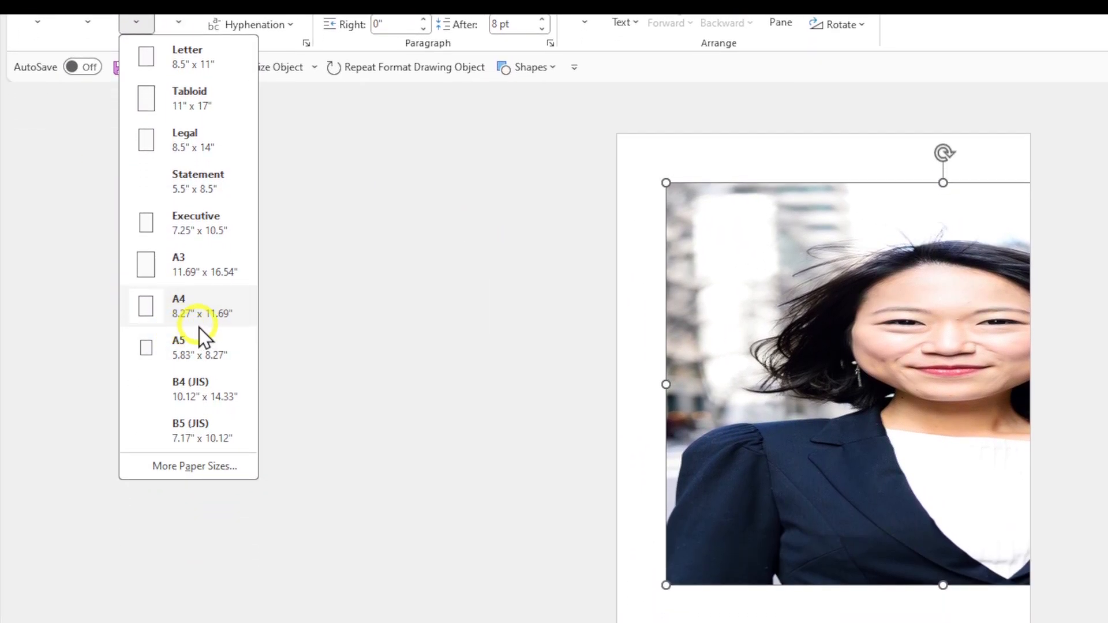
left_click(194, 466)
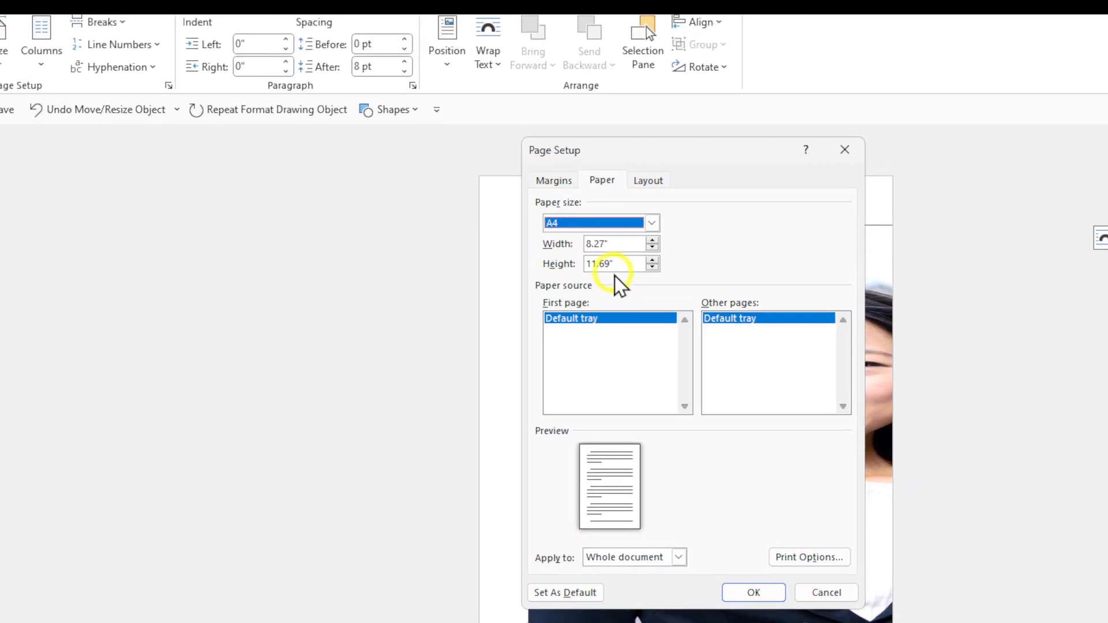
key("Tab")
type("10")
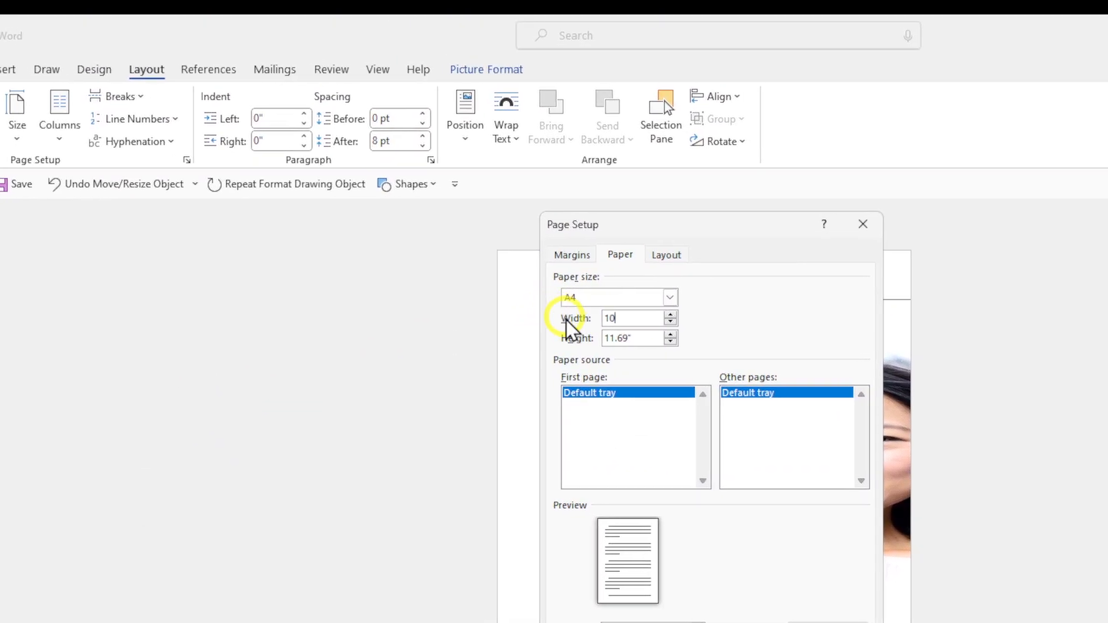
key("Tab")
type("30")
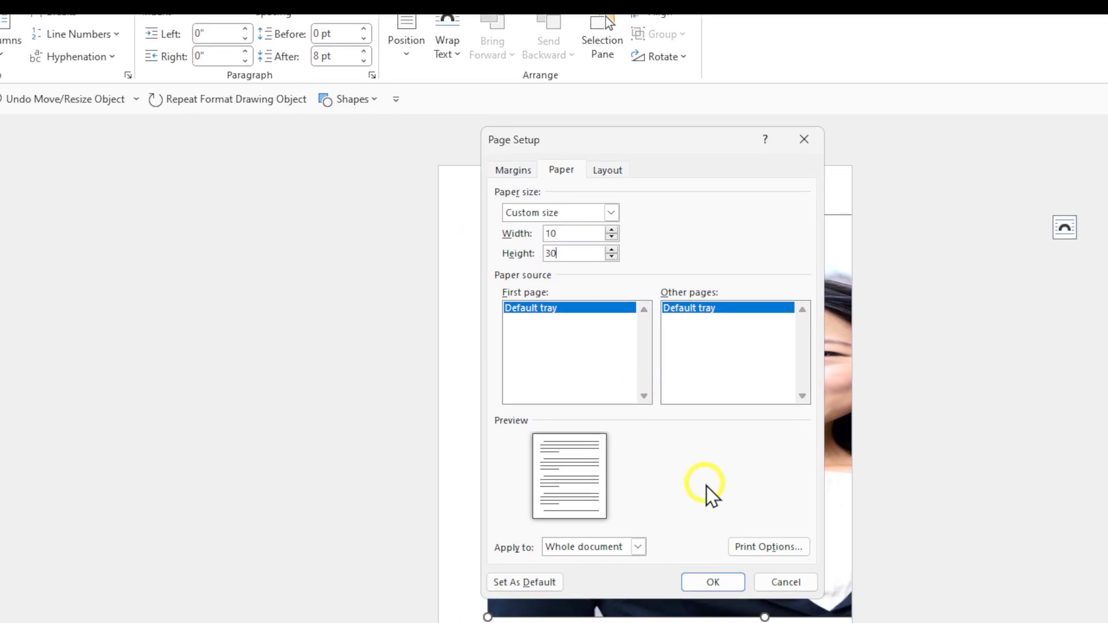
left_click(713, 583)
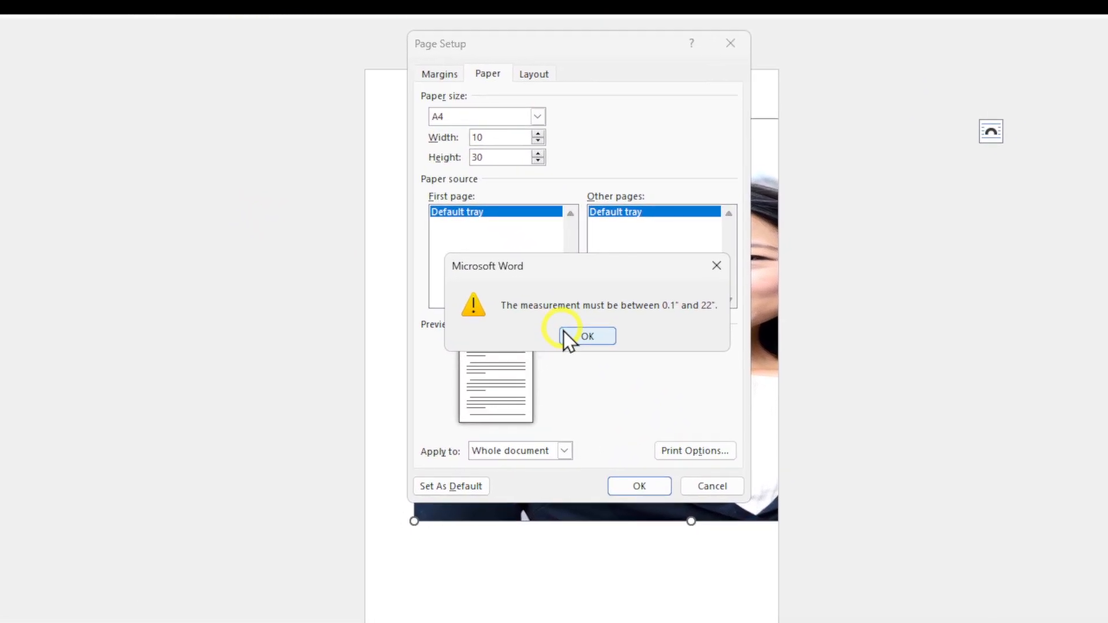
left_click(561, 336)
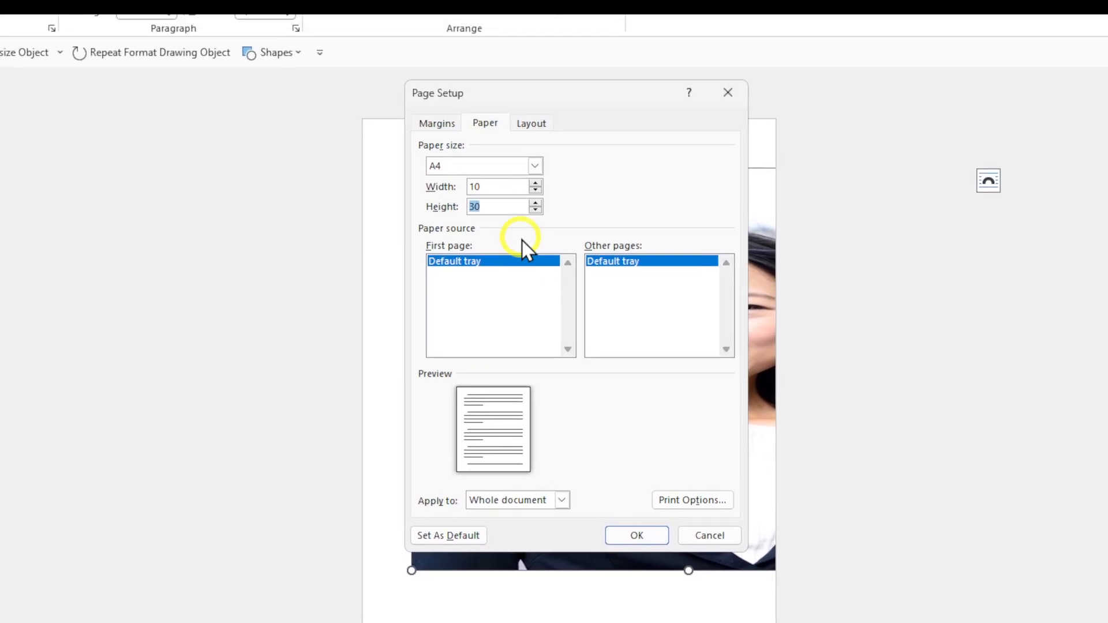
- Set the custom paper size to 8" wide by 10" high for the whole document
double_click(588, 321)
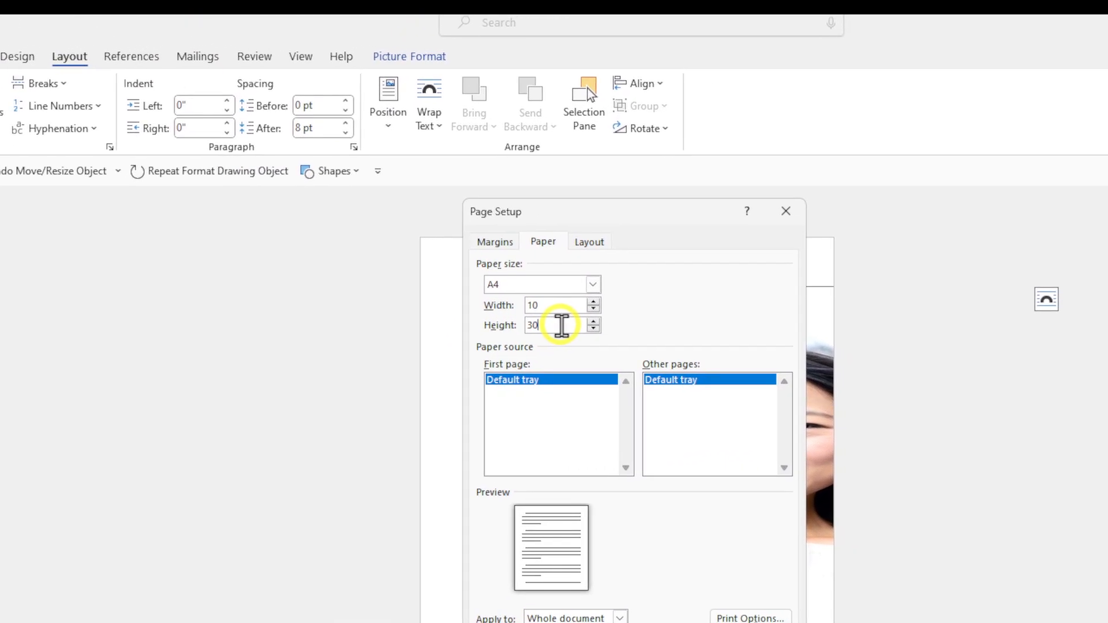
type("10")
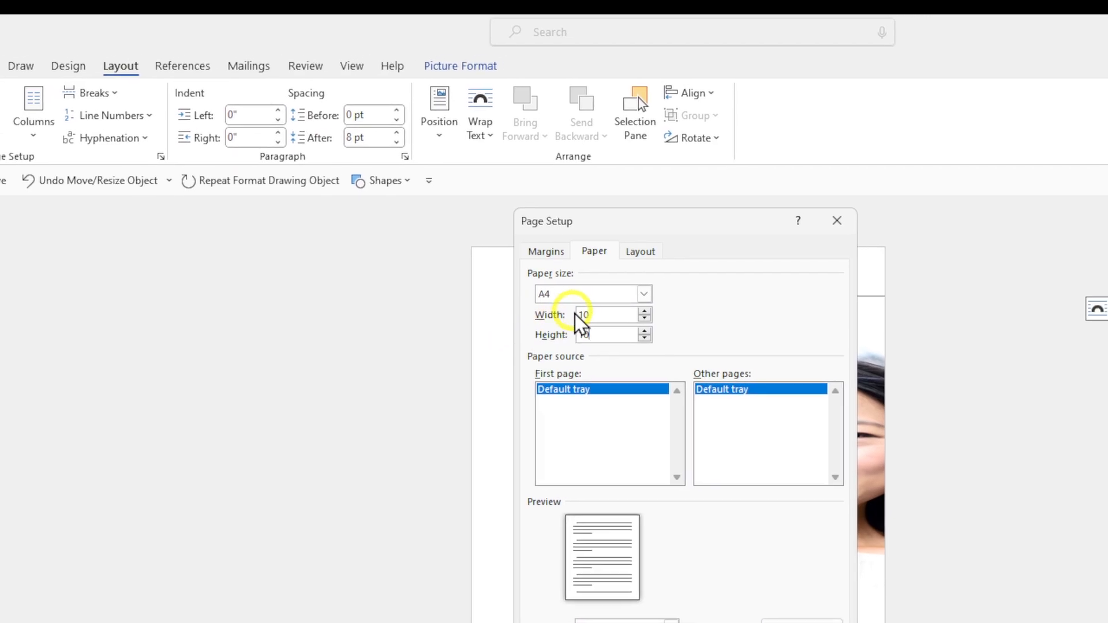
key("shift+Tab")
type("8")
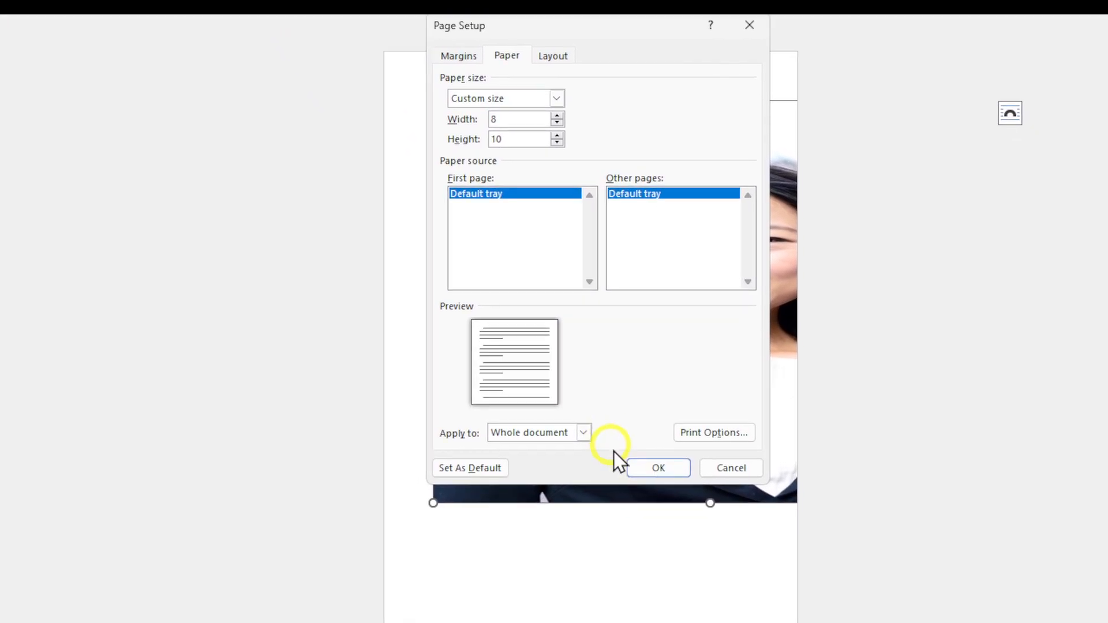
left_click(660, 474)
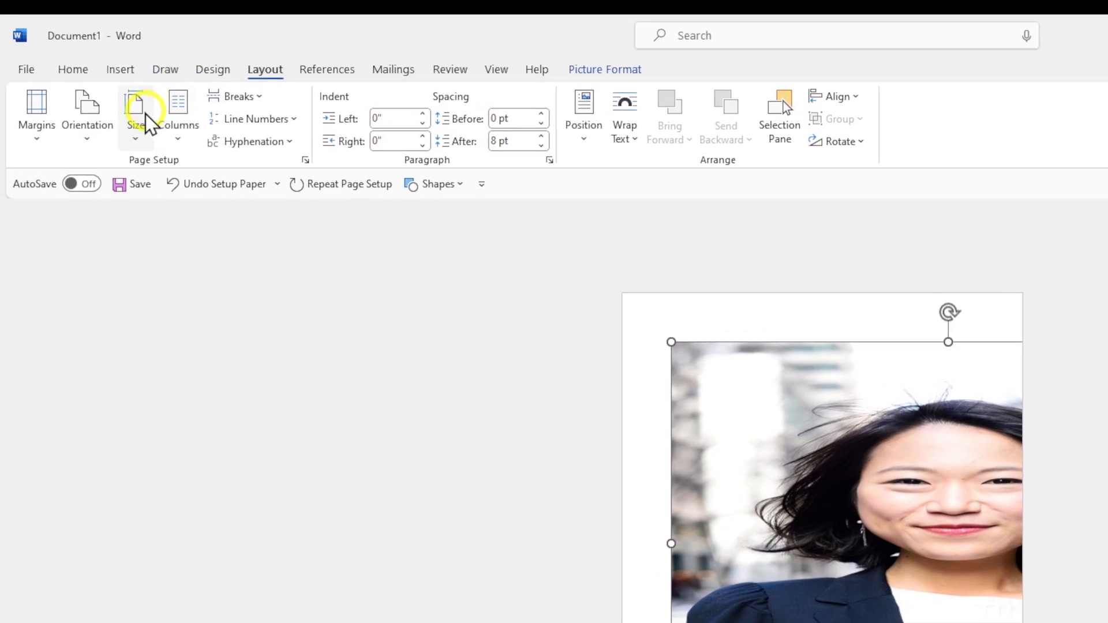
- Compare the document's custom paper width and height with the picture's absolute height and width settings
left_click(146, 117)
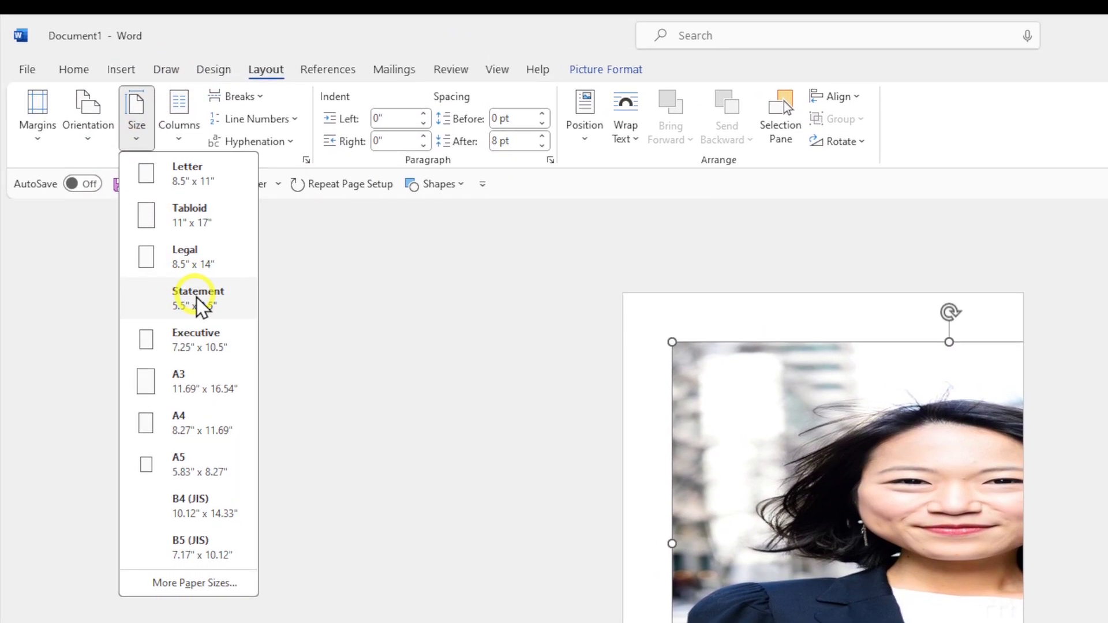
left_click(194, 583)
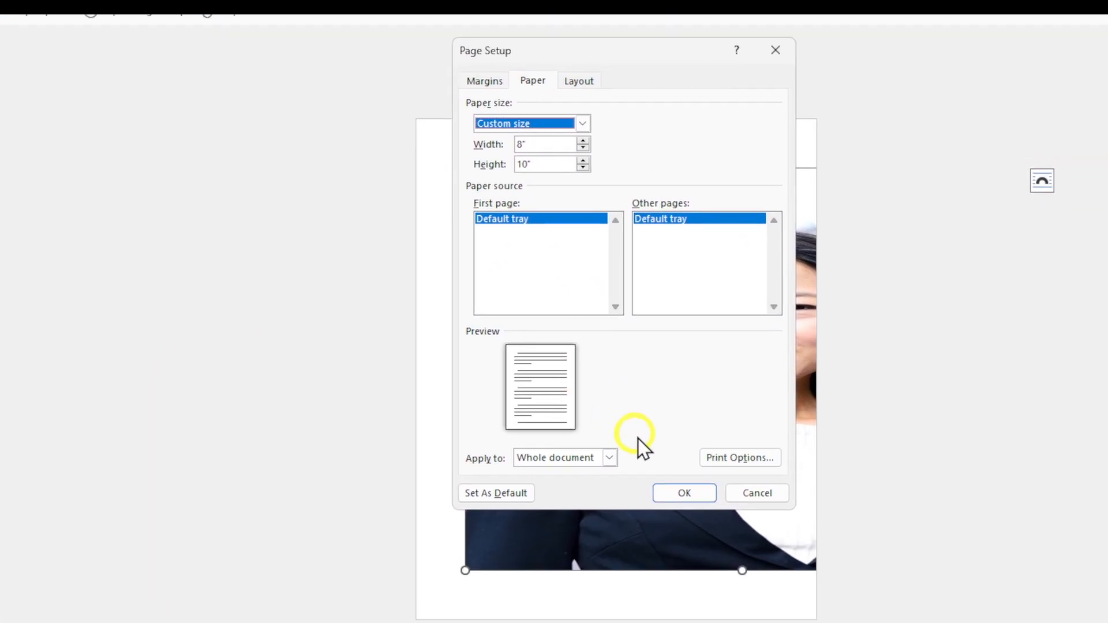
left_click(740, 494)
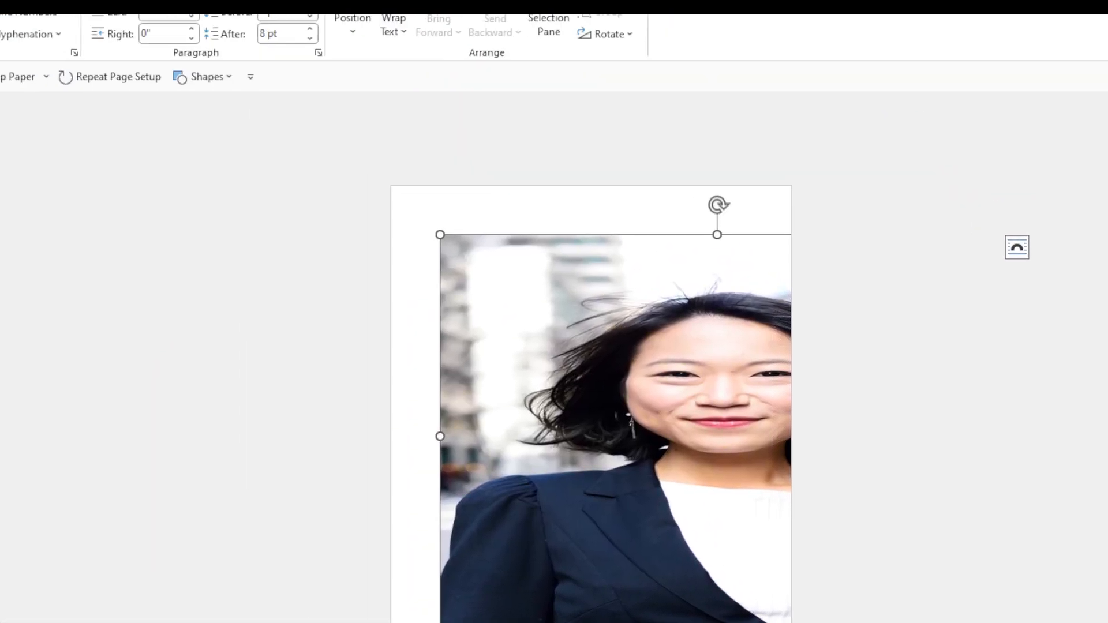
left_click(529, 52)
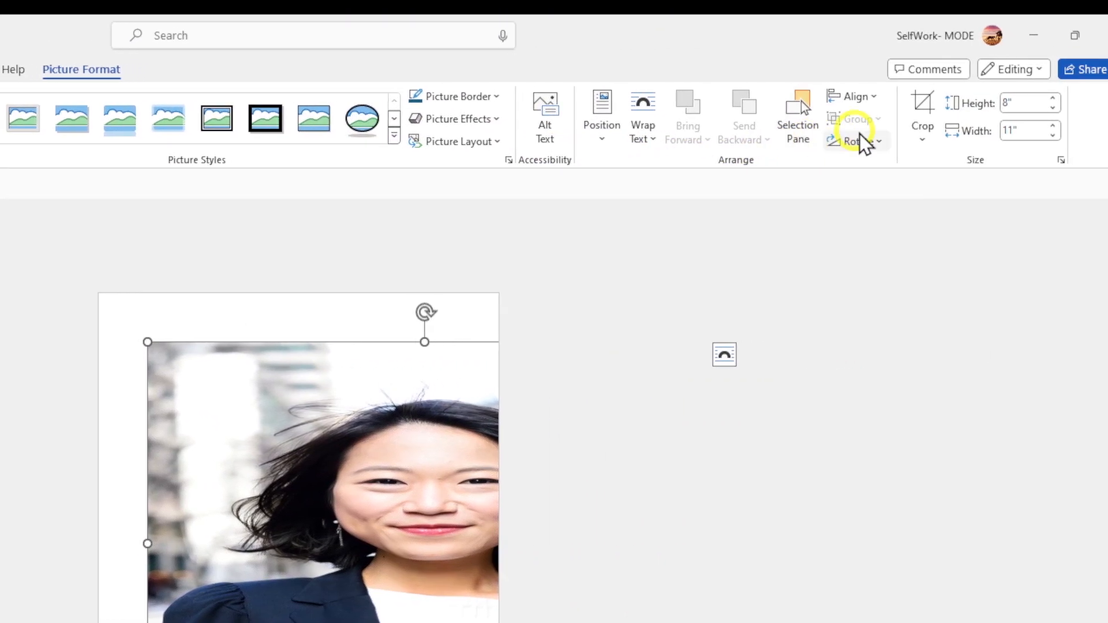
left_click(1037, 161)
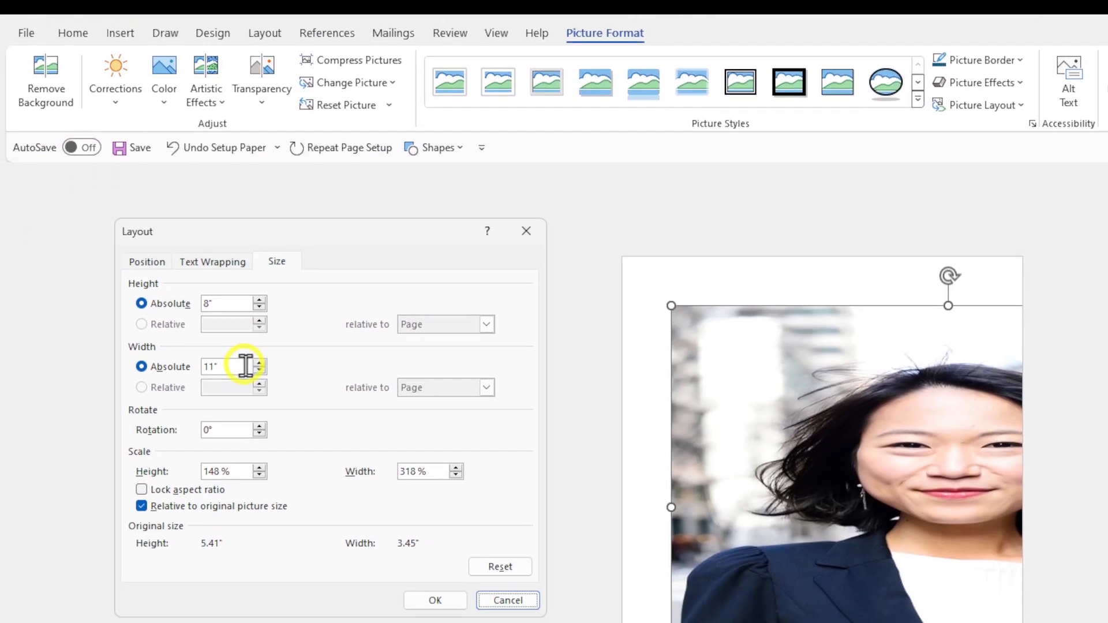
double_click(522, 389)
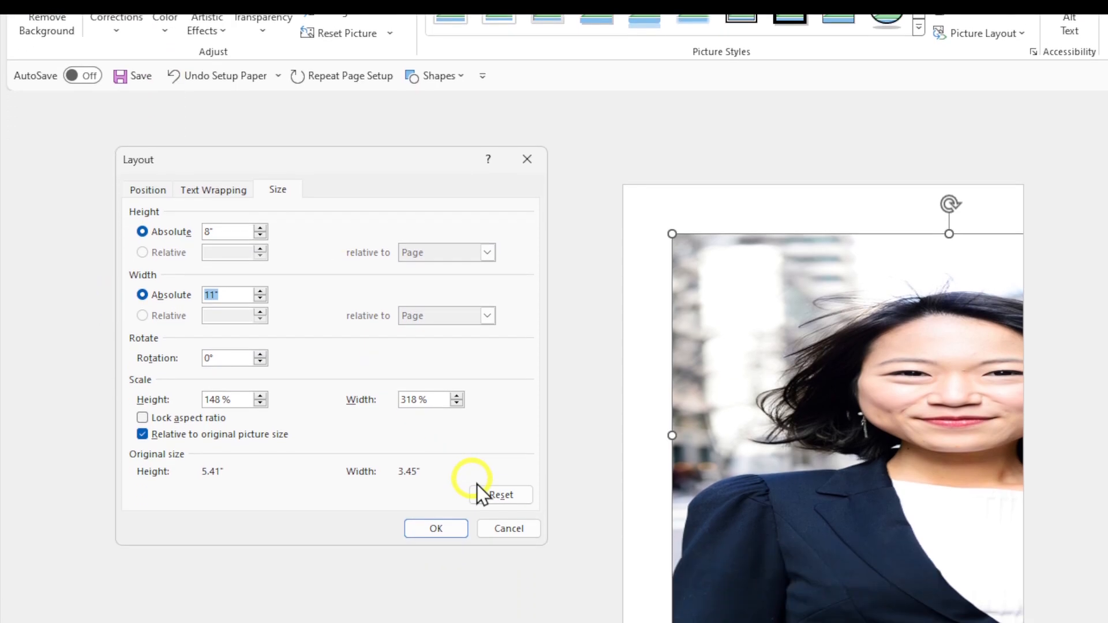
left_click(435, 568)
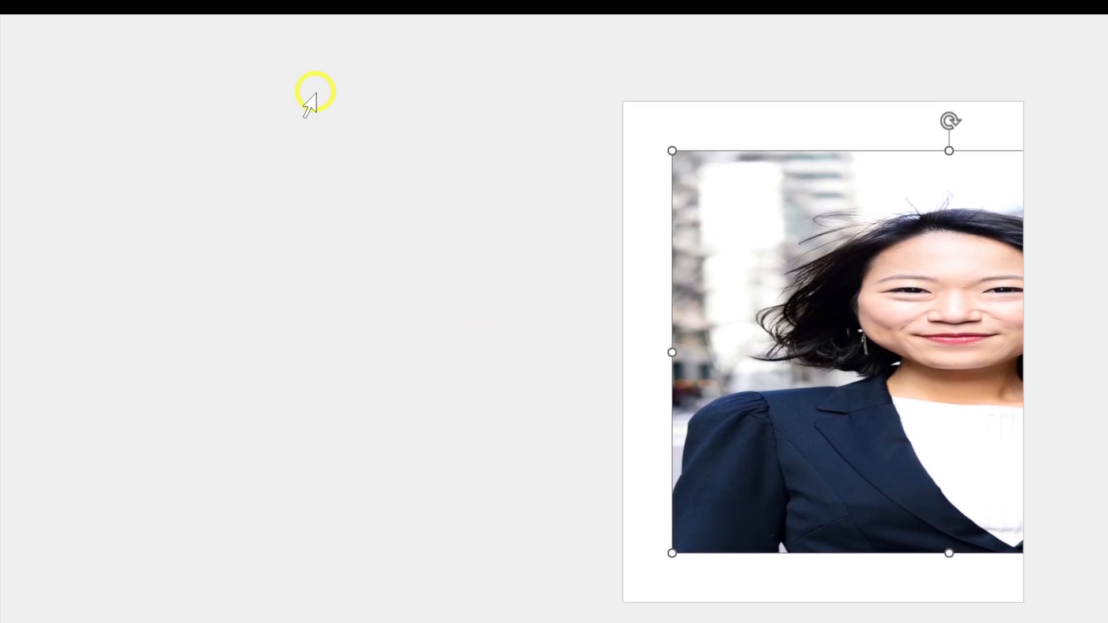
left_click(263, 39)
left_click(153, 131)
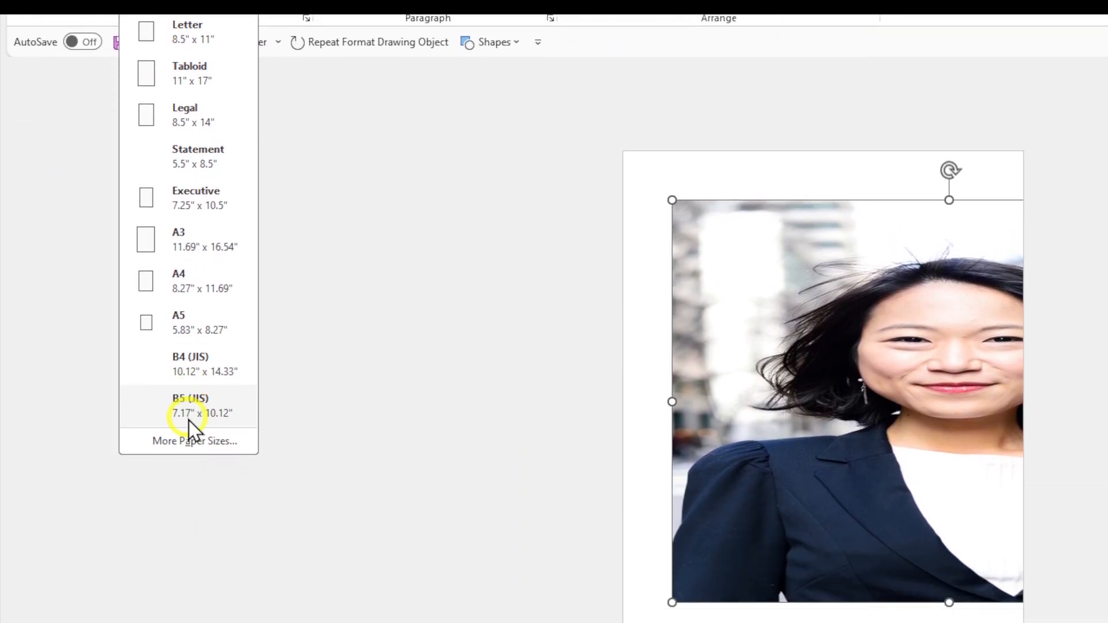
left_click(193, 441)
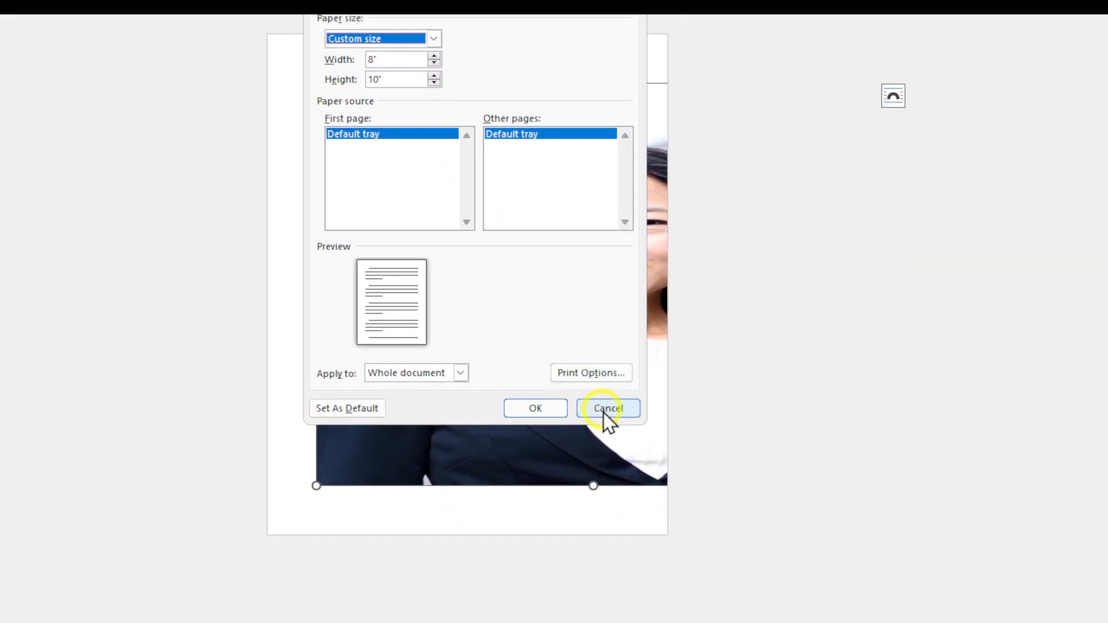
left_click(753, 591)
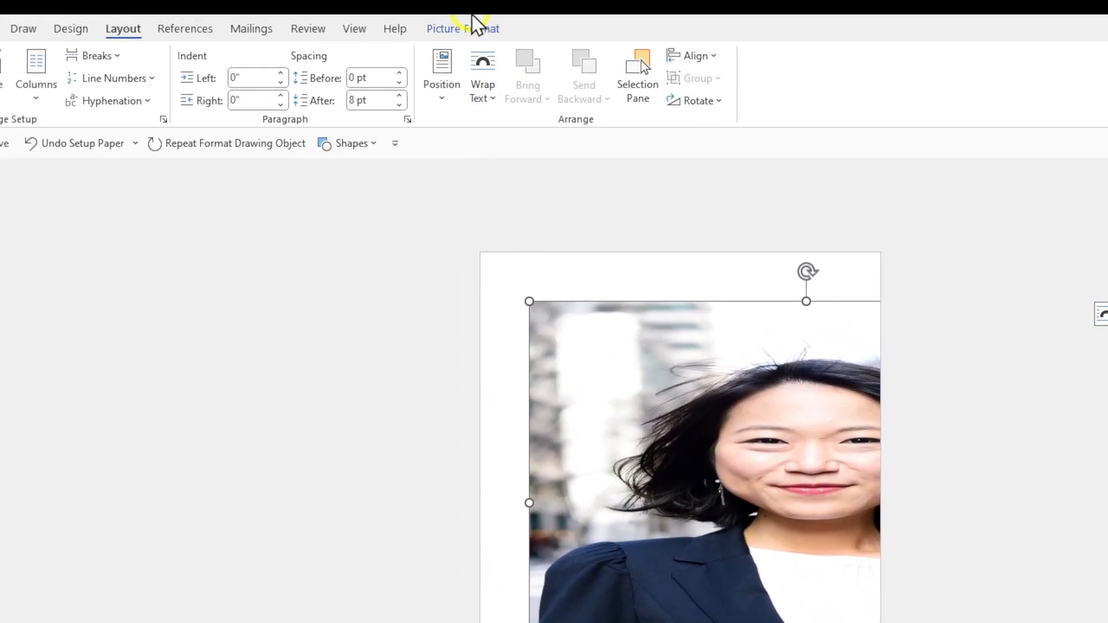
- Resize the picture to an absolute width of 9" and an absolute height of 11"
left_click(539, 61)
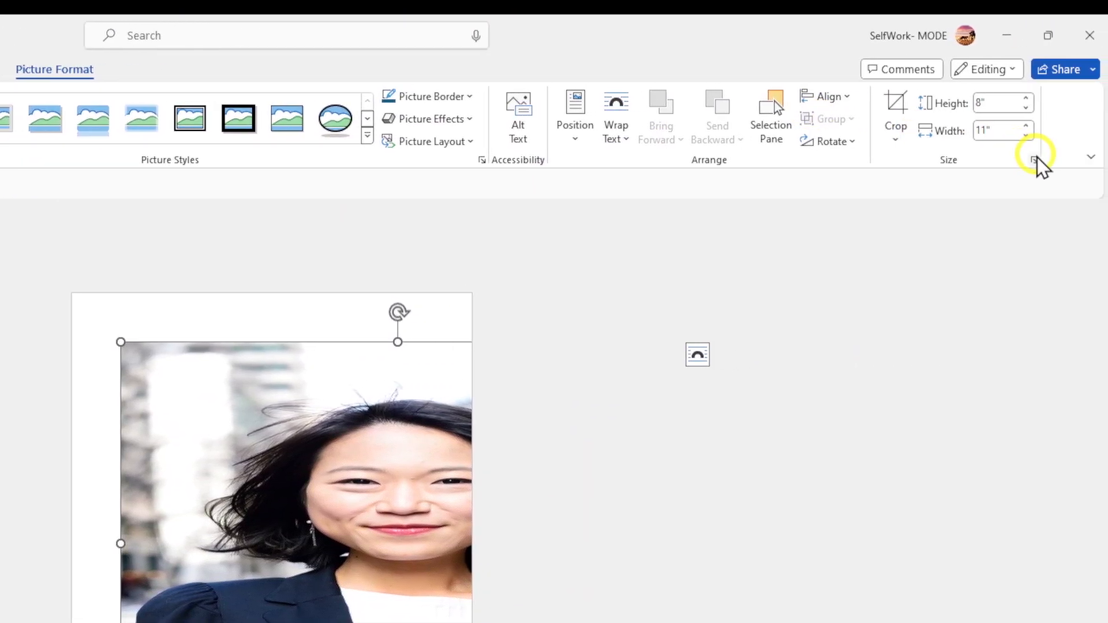
left_click(1037, 157)
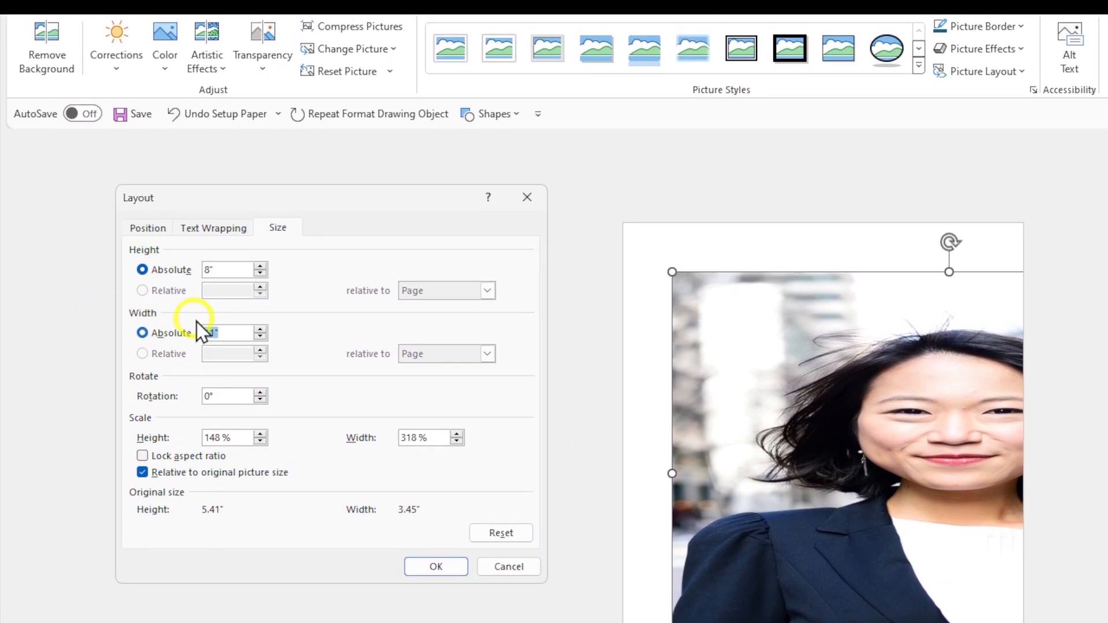
type("9")
left_click_drag(228, 268, 42, 254)
type("11")
left_click(438, 423)
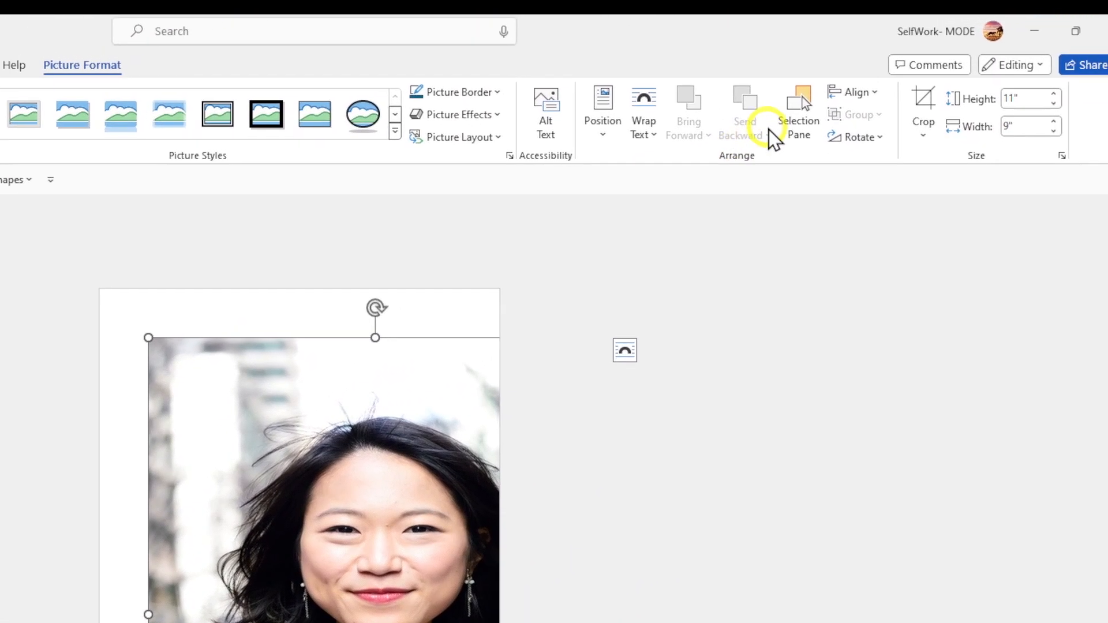
- Set the picture's text wrapping to In Front of Text
left_click(796, 100)
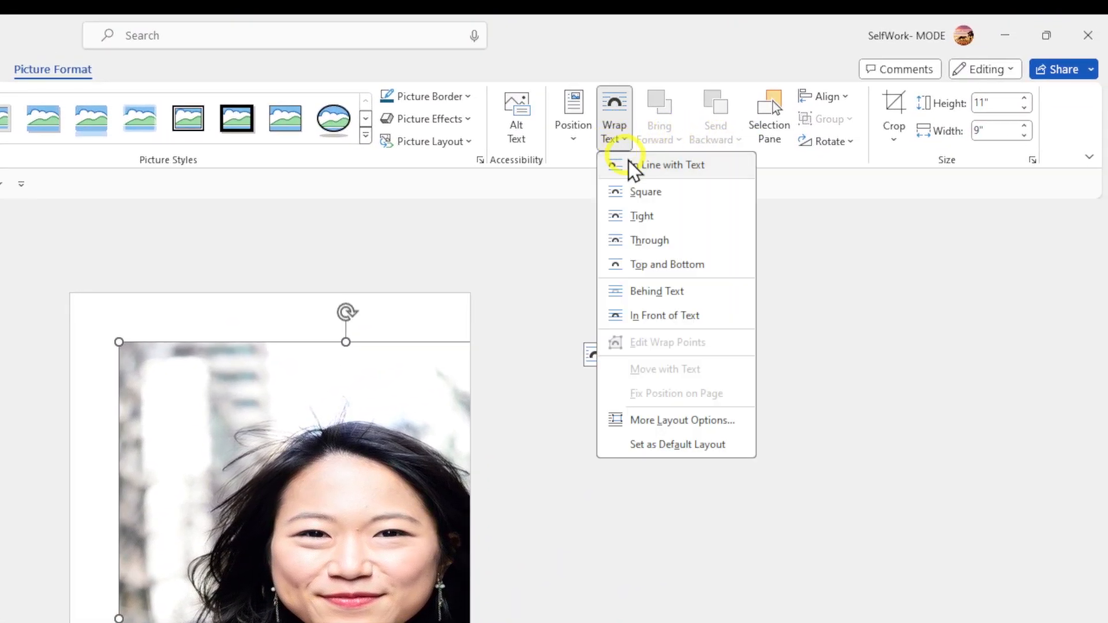
left_click(582, 191)
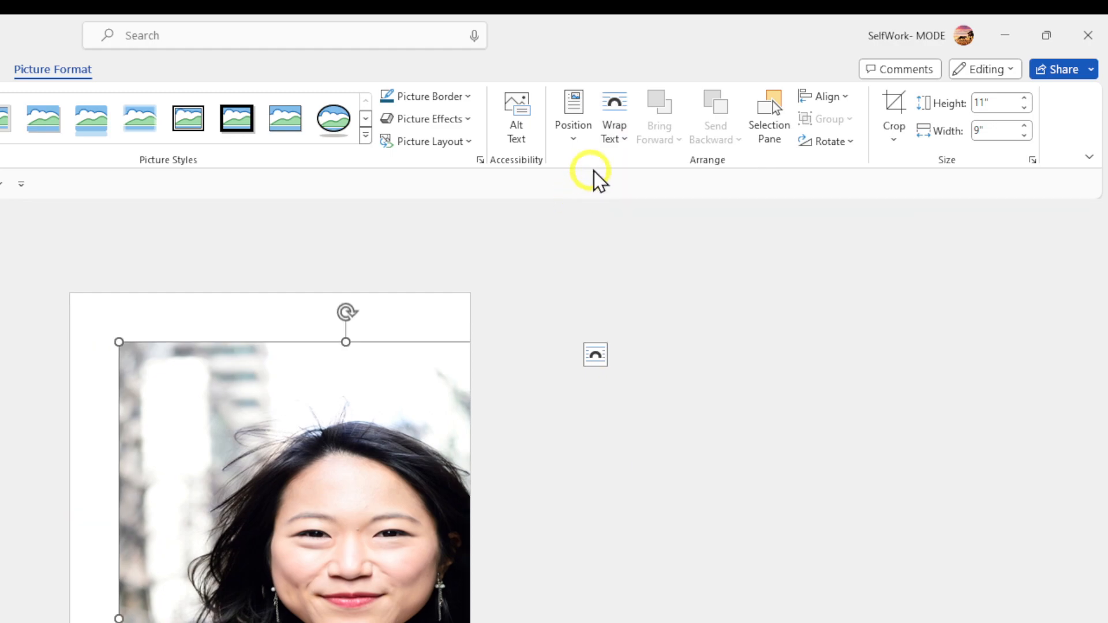
left_click(616, 133)
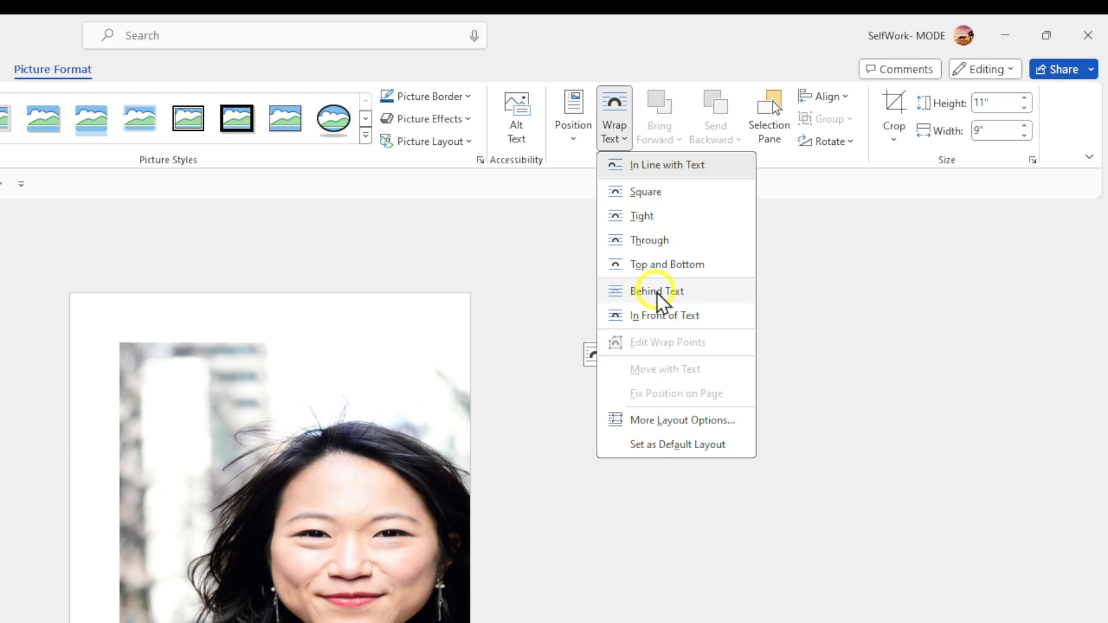
left_click(659, 315)
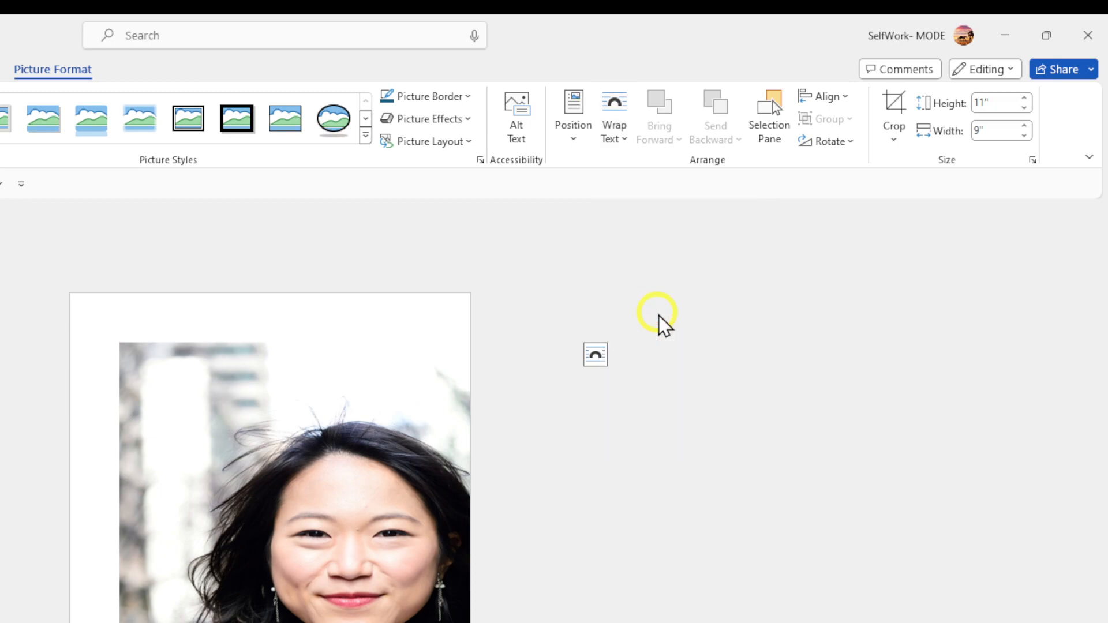
left_click(610, 140)
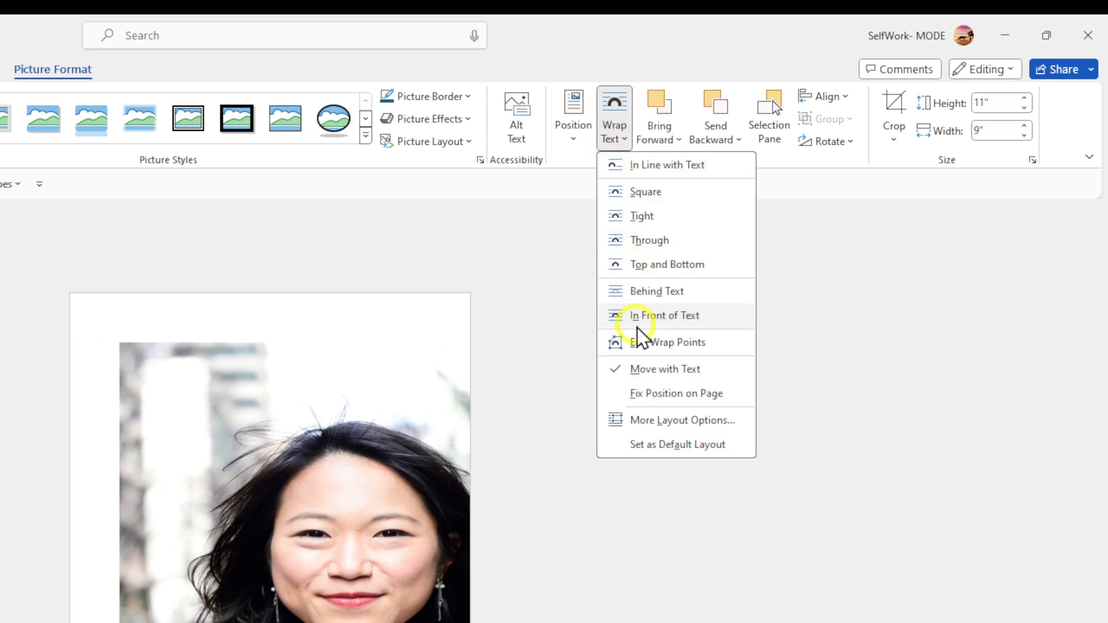
left_click(624, 295)
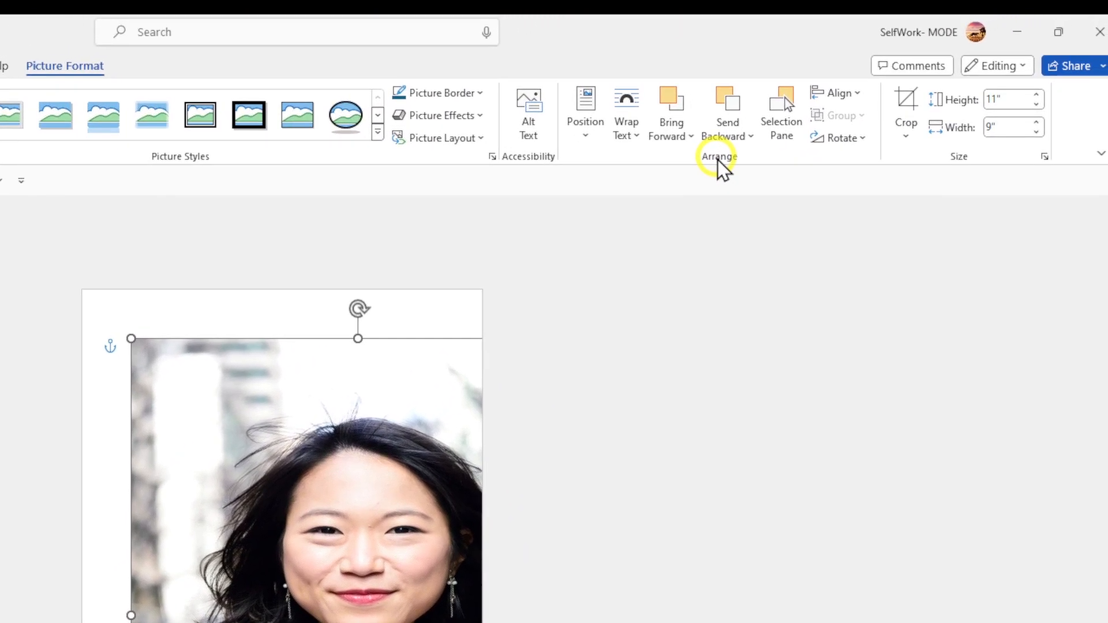
- Align the picture to the horizontal center and vertical middle so it covers the whole page
left_click(896, 75)
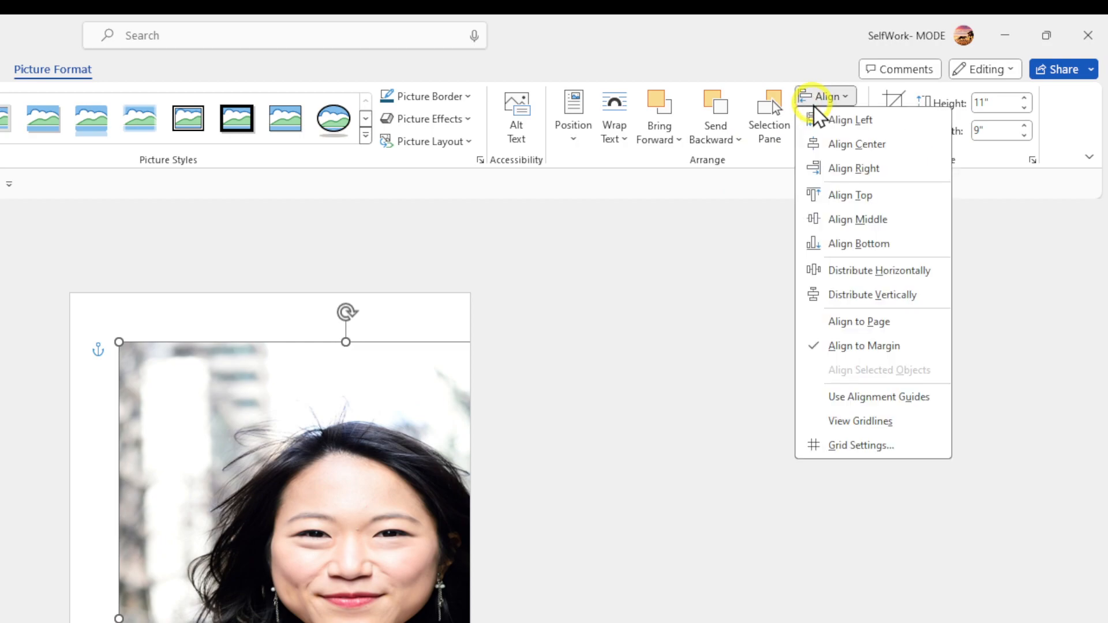
left_click(817, 143)
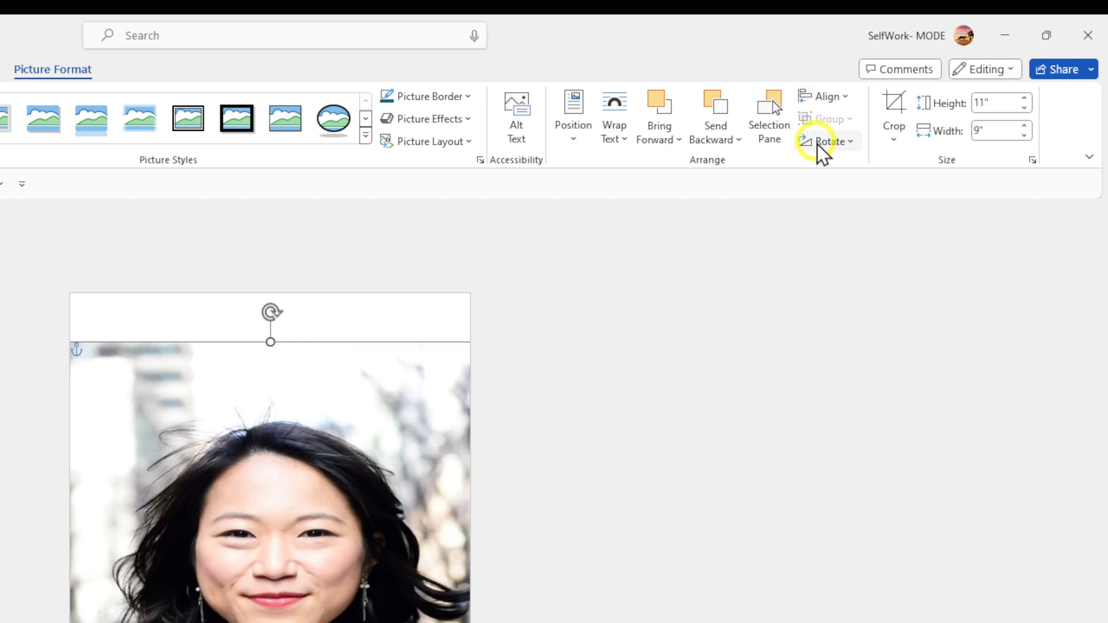
left_click(817, 95)
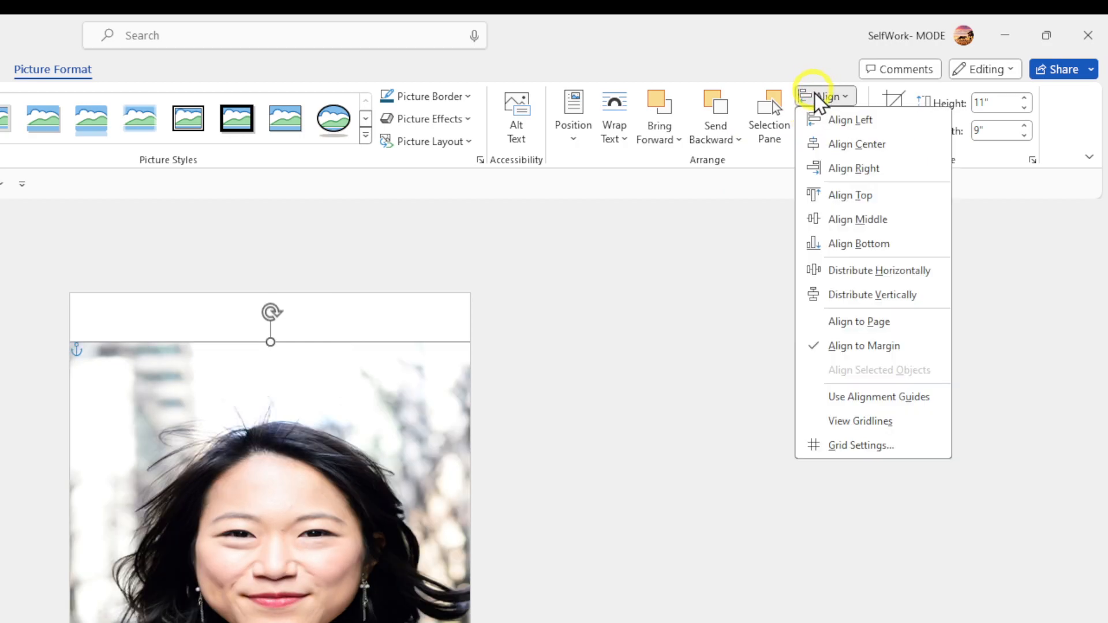
left_click(818, 221)
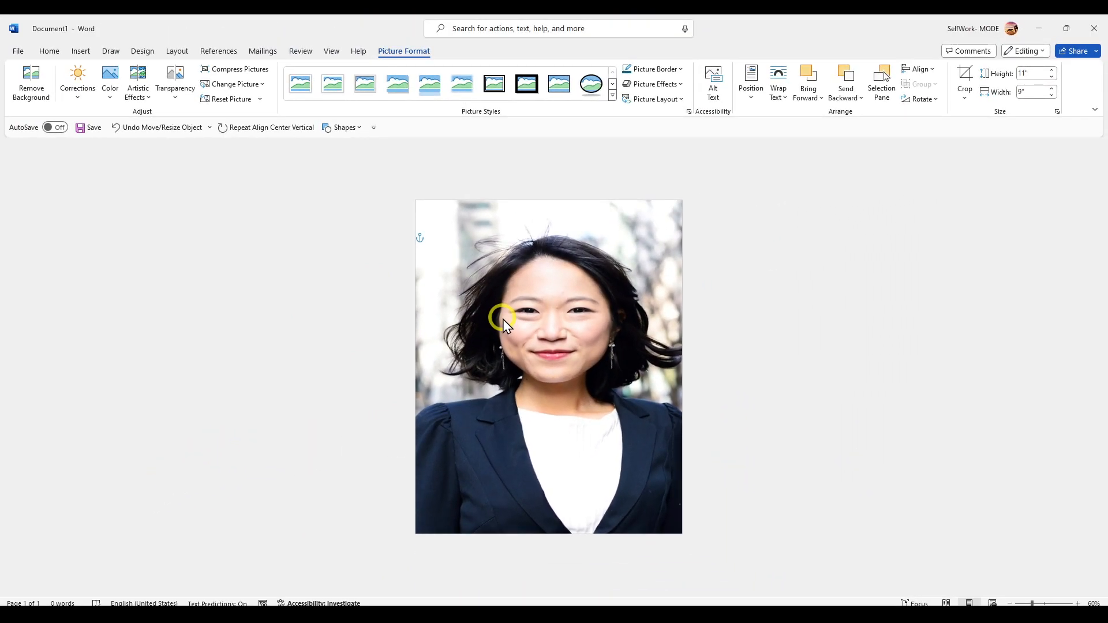
left_click(142, 52)
left_click(177, 52)
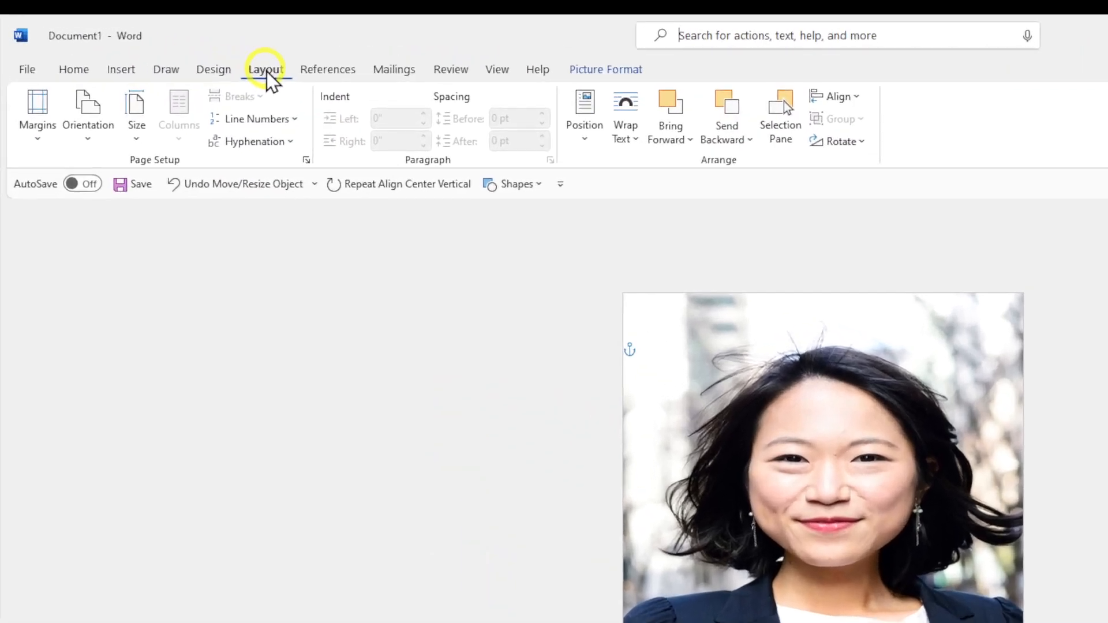
left_click(133, 144)
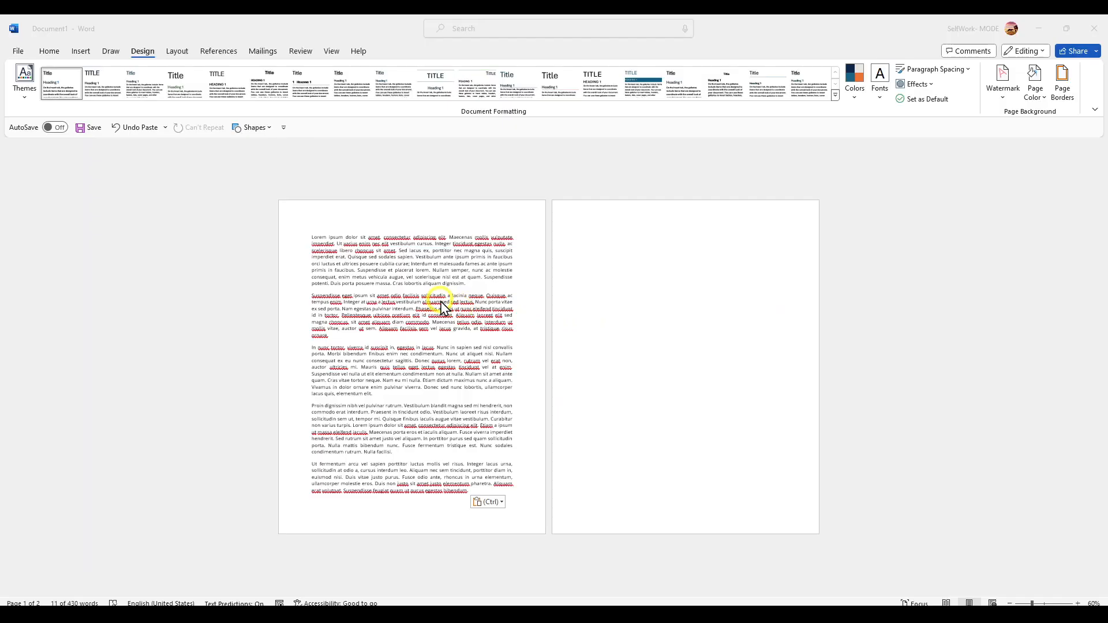
- Open the first page's header for editing and insert the beauty-1721064 picture from the Downloads folder
left_click(361, 214)
double_click(361, 216)
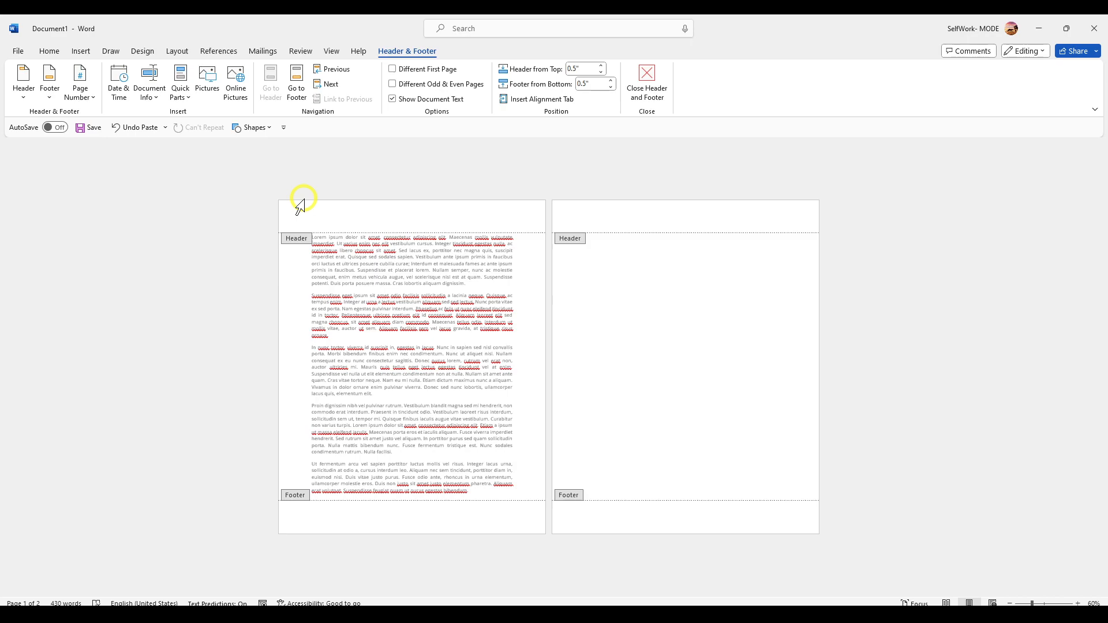
left_click(206, 78)
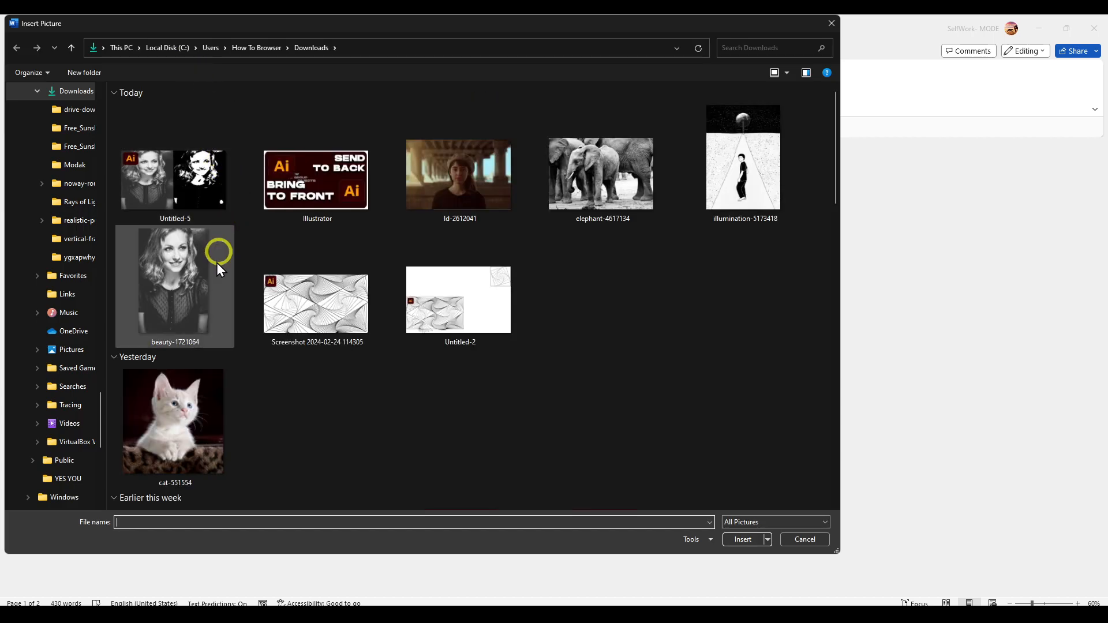
double_click(203, 327)
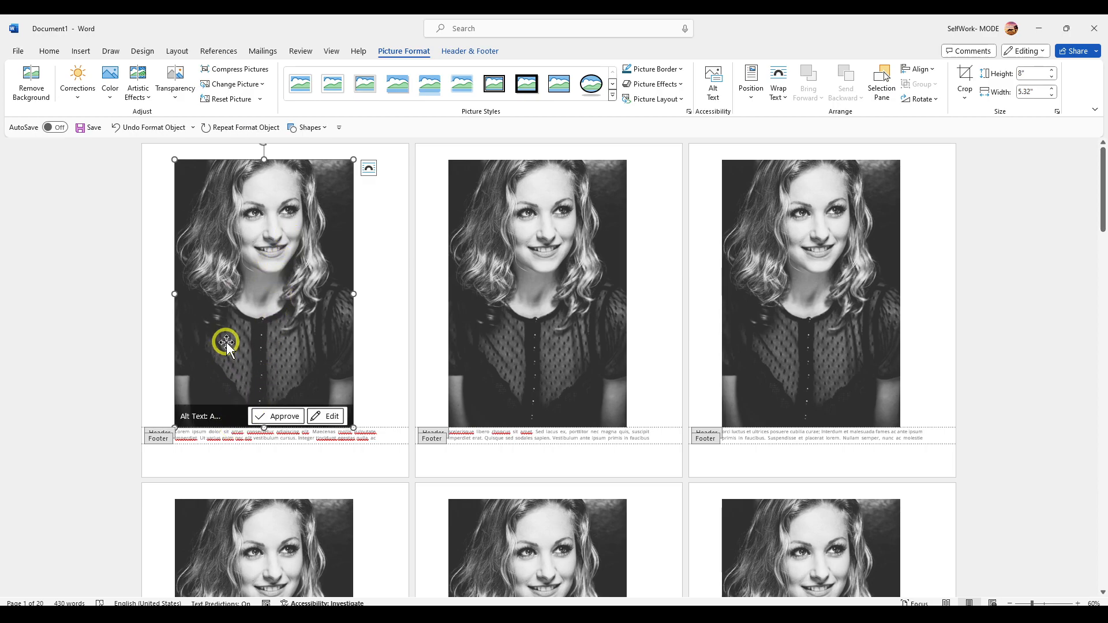
- Set the header picture's text wrapping to Behind Text and fix its position on the page
left_click(459, 52)
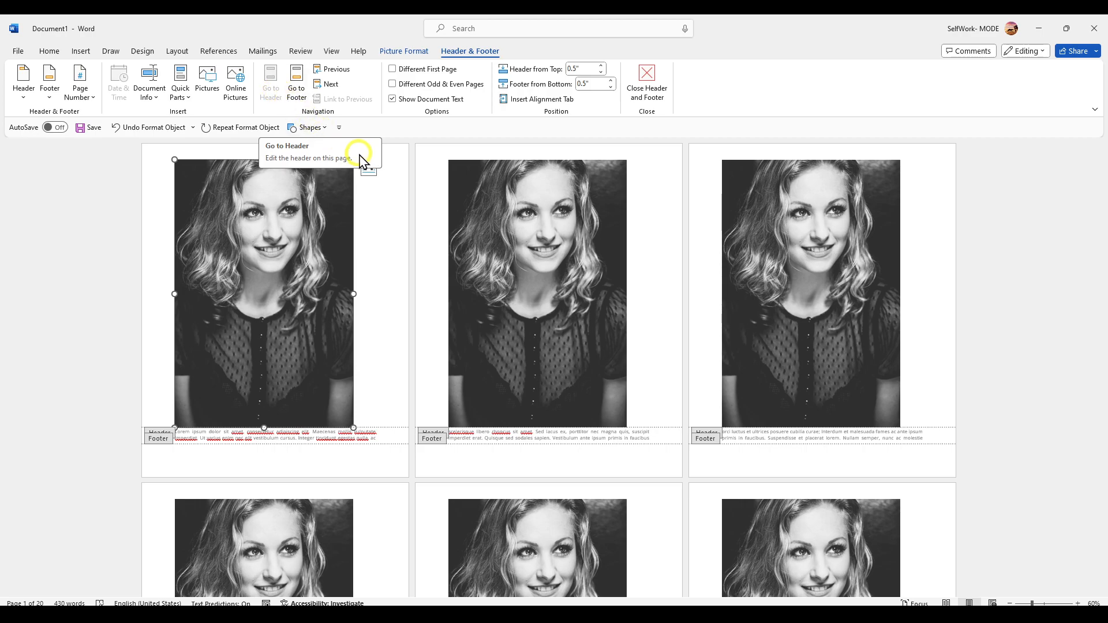
left_click(369, 170)
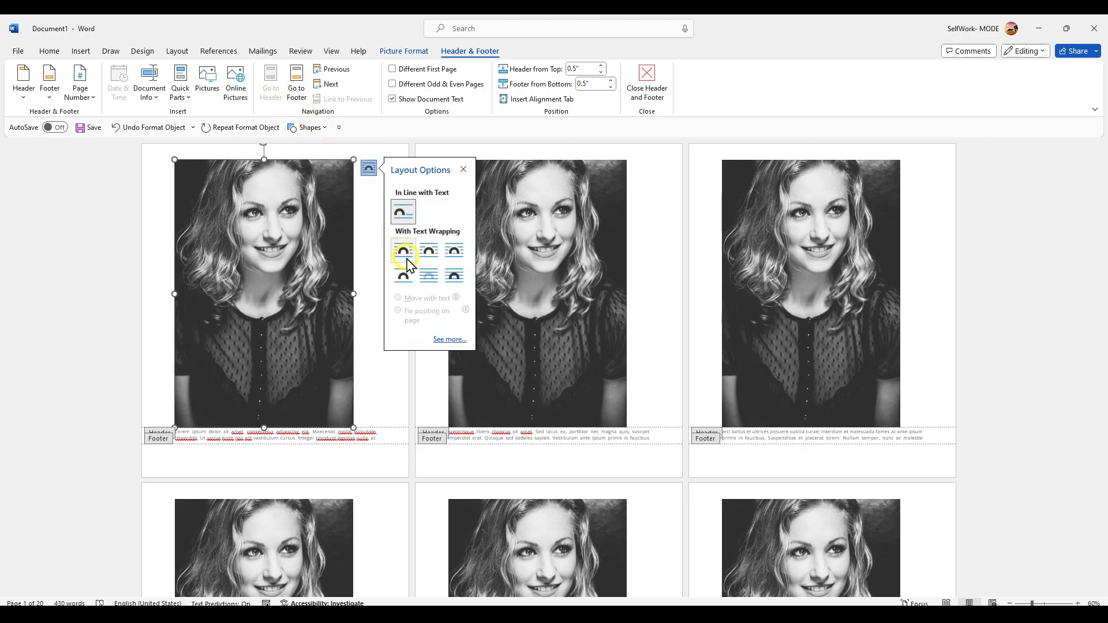
left_click(428, 276)
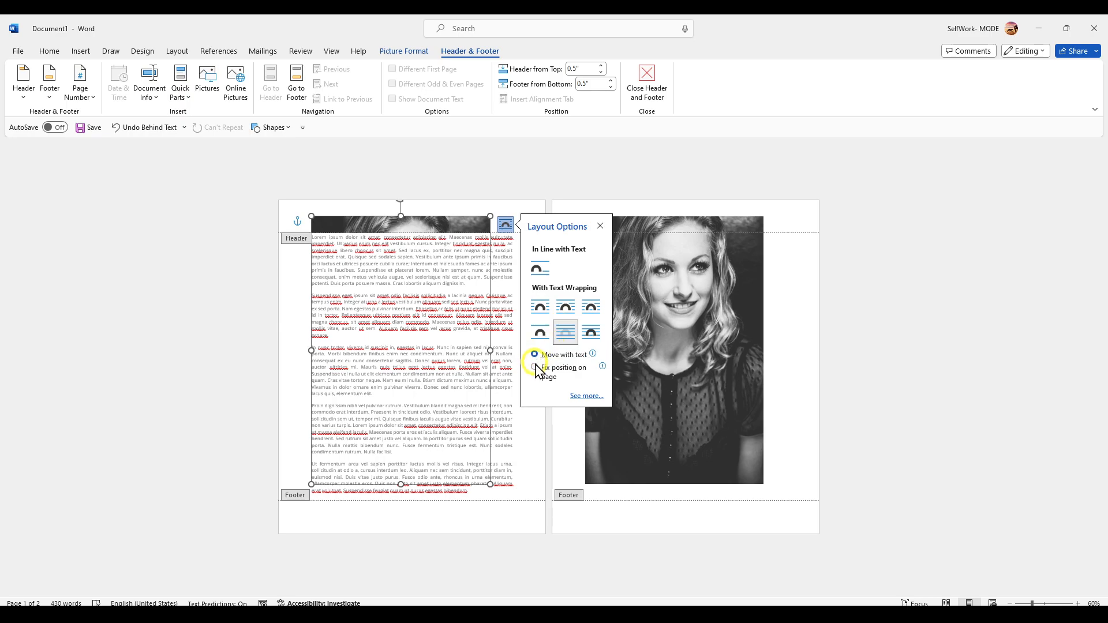
left_click(535, 370)
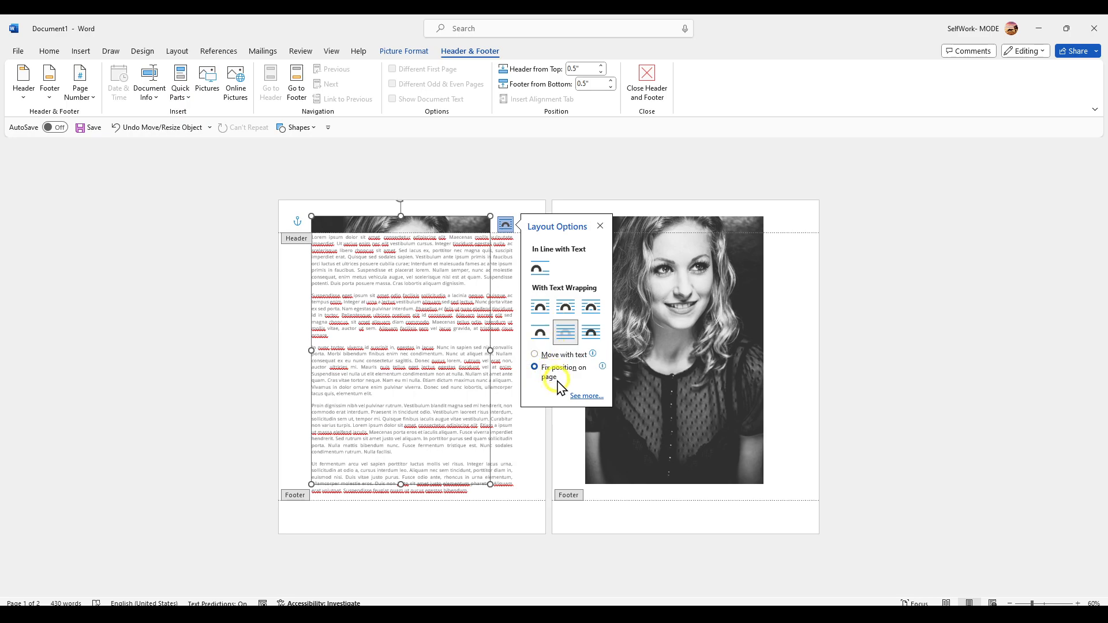
- Try Top and Bottom, In Front of Text and Square wrapping on the header picture, ending back on Behind Text
left_click(540, 335)
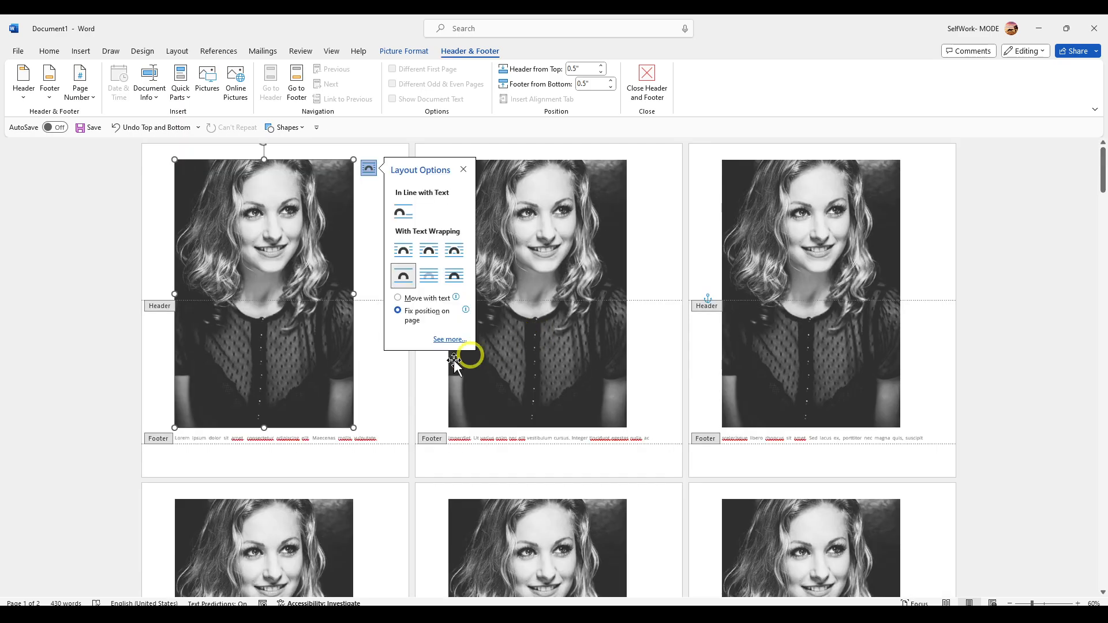
left_click(451, 277)
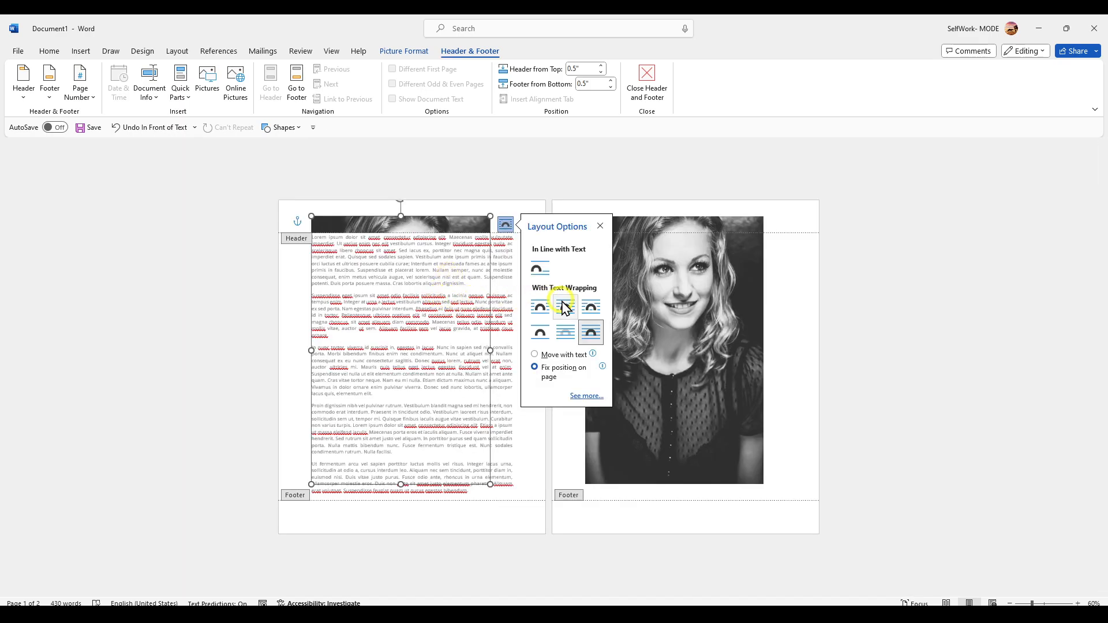
left_click(580, 303)
left_click(403, 250)
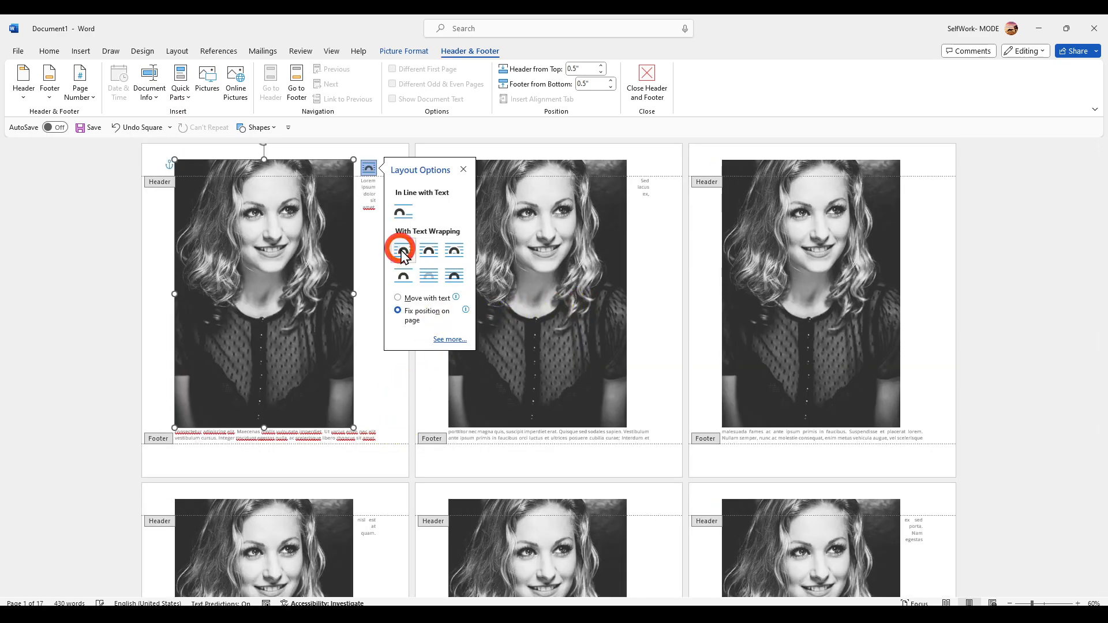
left_click(435, 283)
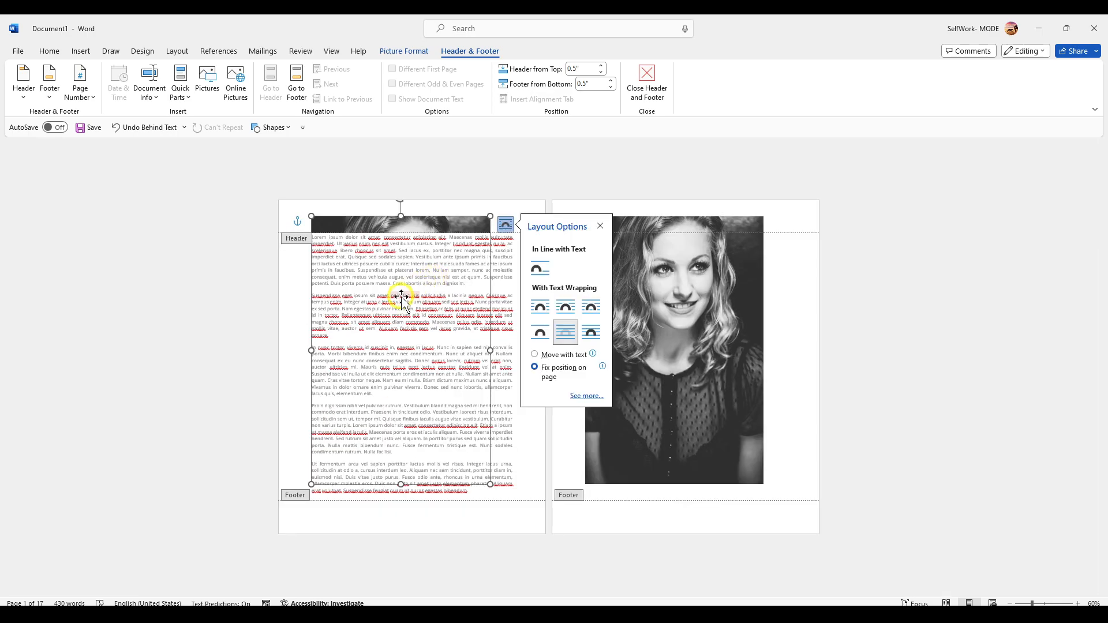
left_click(457, 176)
left_click(442, 276)
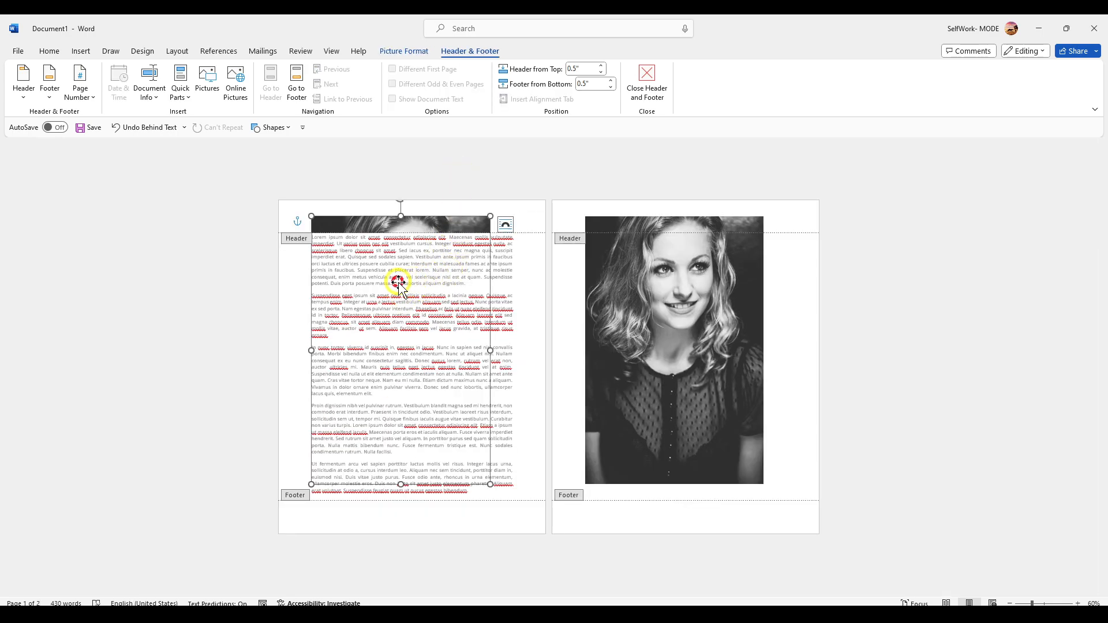
- Leave the header, select all of the body text and set its font color to red
double_click(508, 280)
triple_click(505, 271)
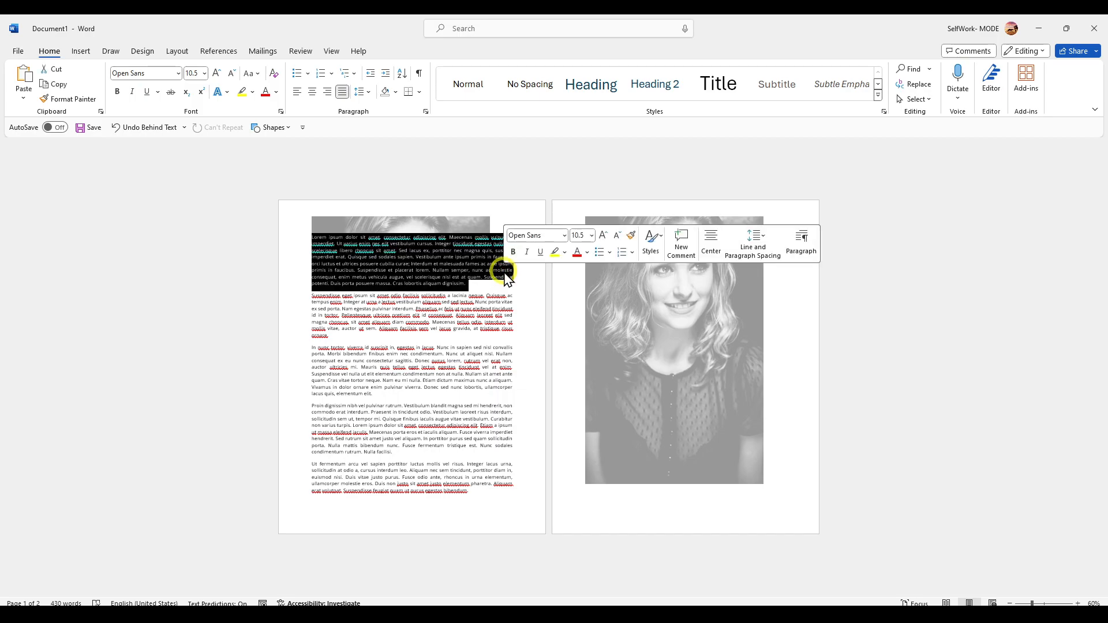
key("ctrl+a")
right_click(509, 267)
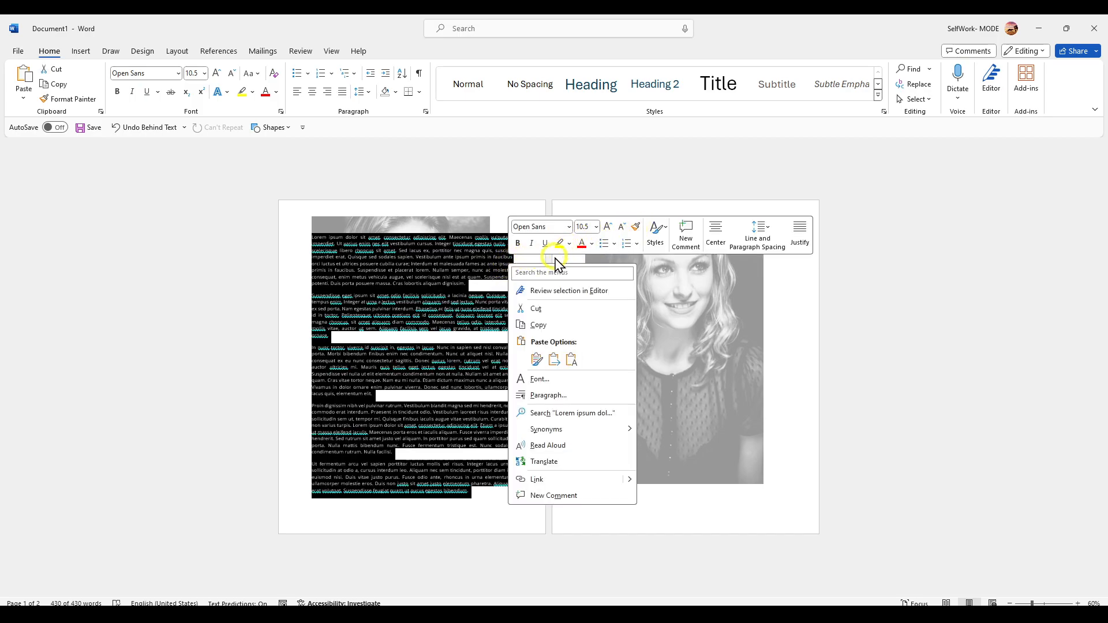
left_click(569, 243)
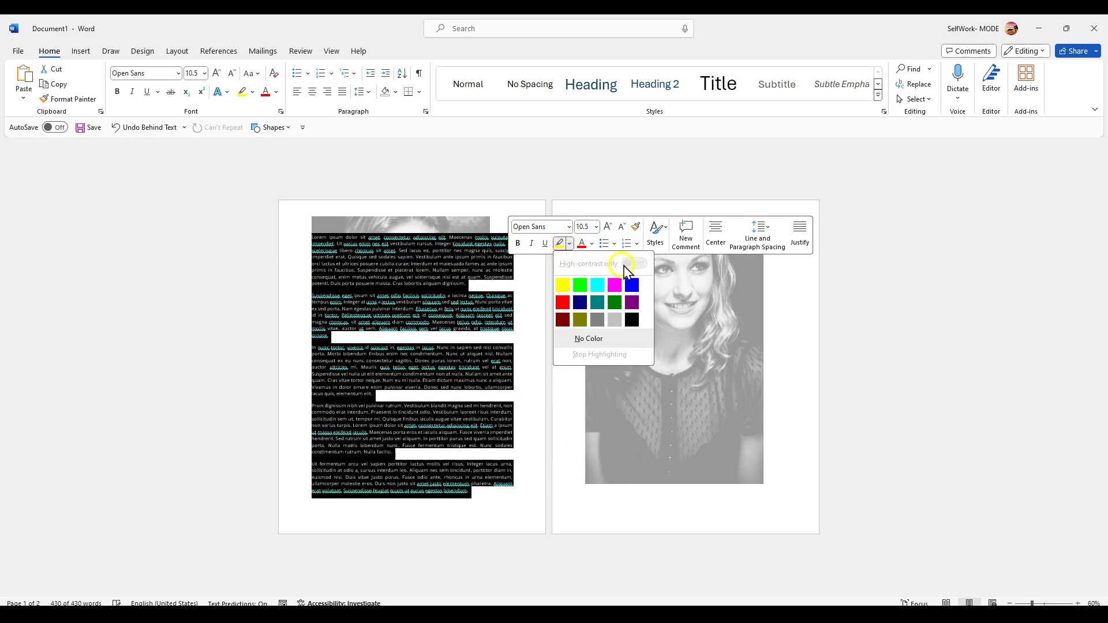
left_click(229, 92)
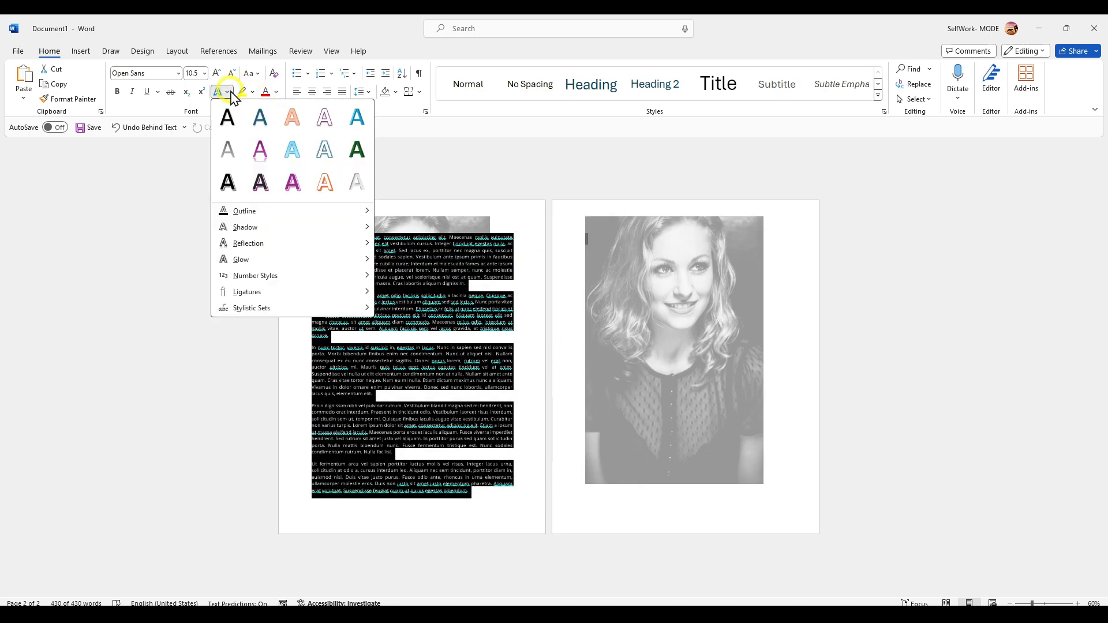
left_click(253, 93)
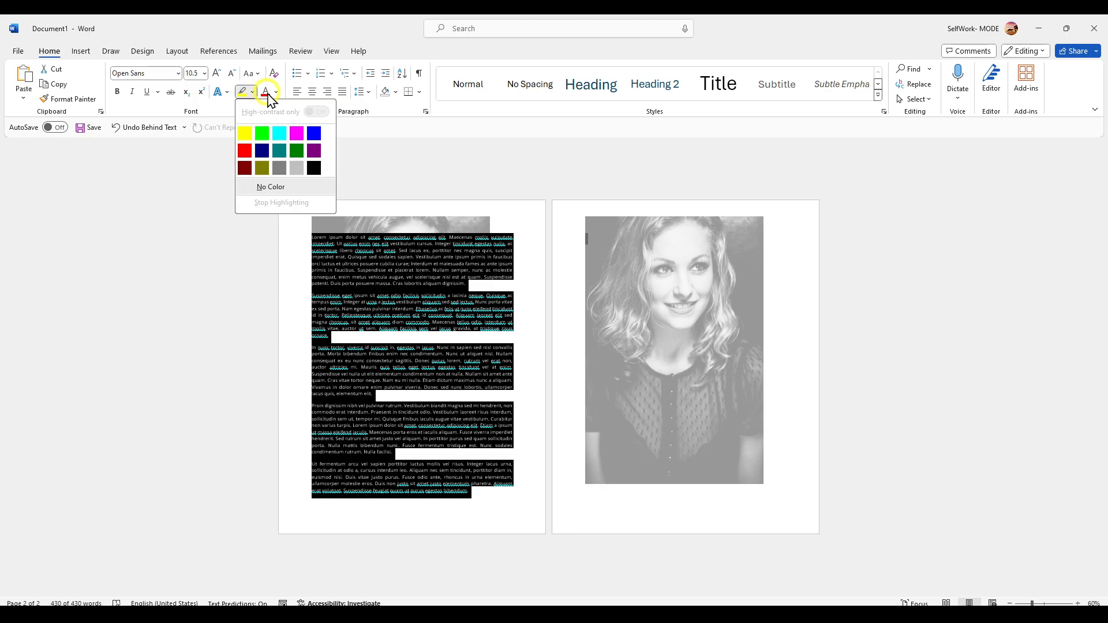
left_click(269, 93)
left_click(388, 295)
- Replace all of the body text with a single filler word made of the letters f and d
key("ctrl+a")
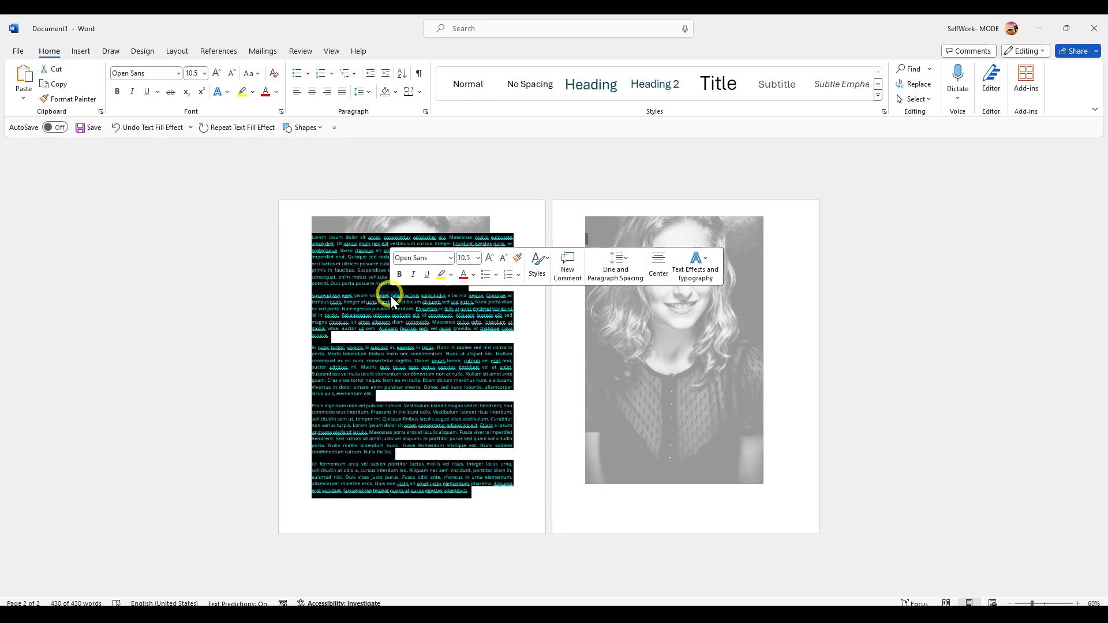
key("Delete")
type("fdddfddfff")
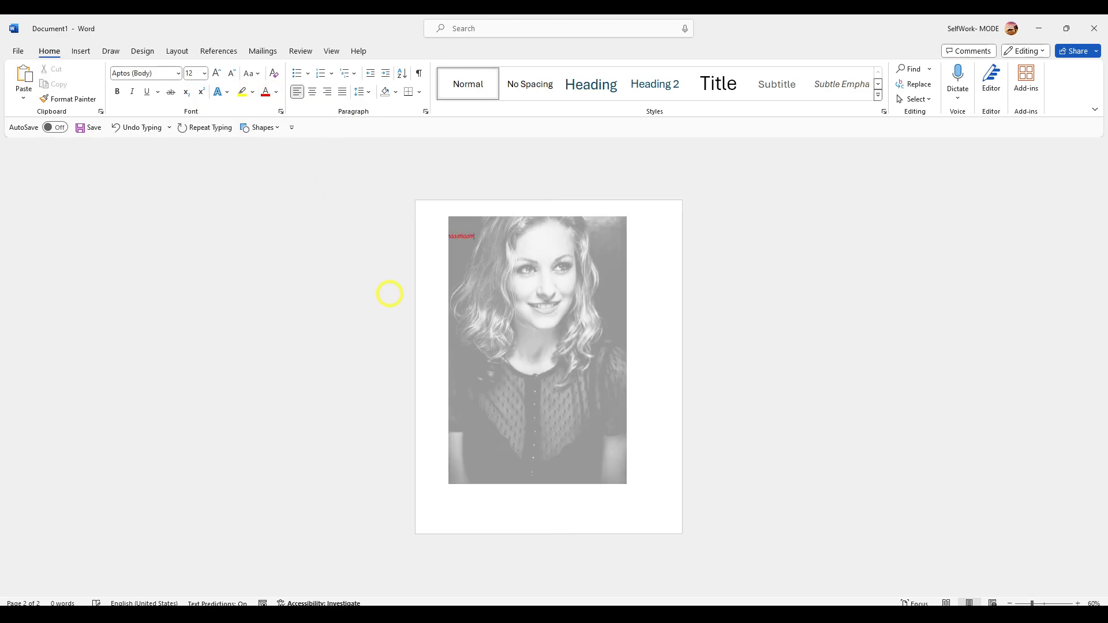
double_click(468, 237)
left_click(529, 216)
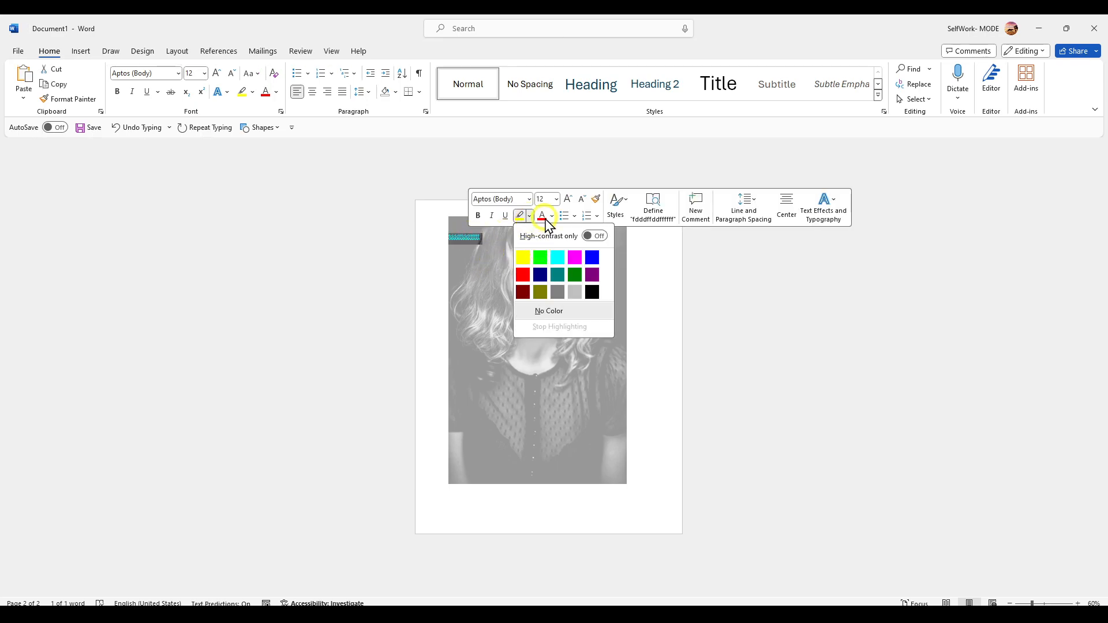
left_click(253, 92)
left_click(277, 92)
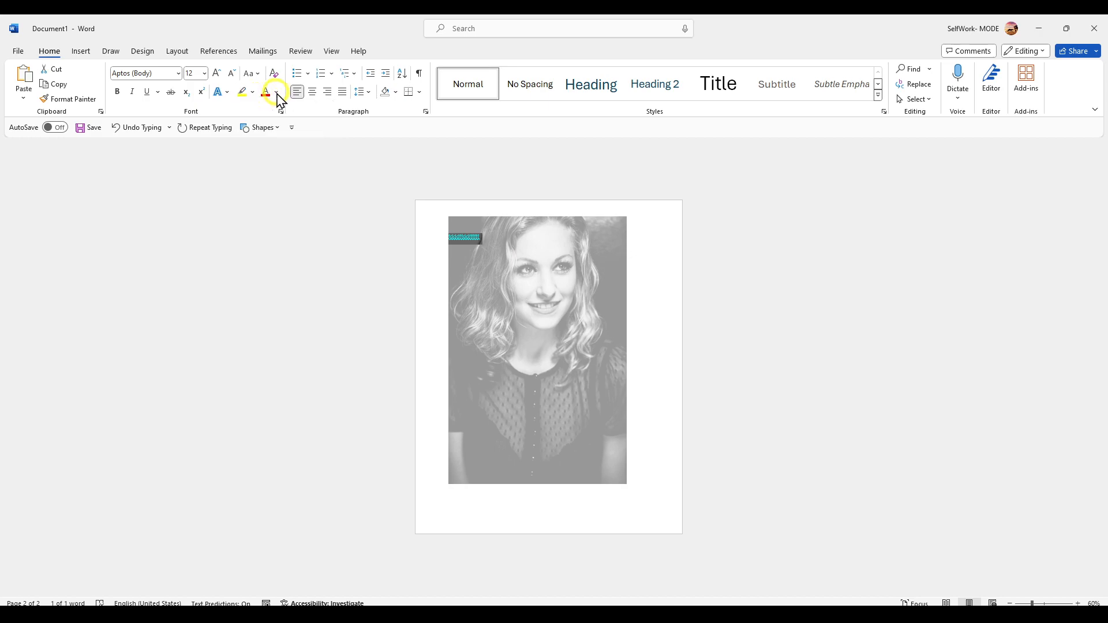
left_click(660, 273)
left_click(474, 239)
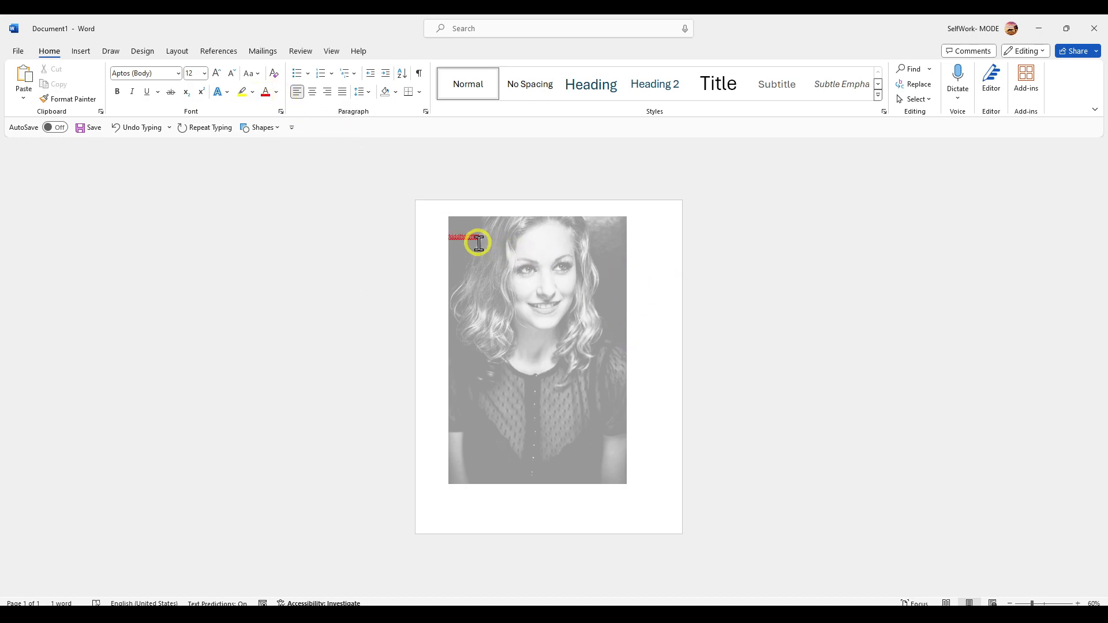
- Copy the filler line and paste it repeatedly to build a column of 16 lines over the picture
triple_click(472, 237)
key("ctrl+c")
key("ctrl+v")
key("ctrl+v")
key("ctrl+v")
key("ctrl+v")
key("ctrl+v")
key("ctrl+v")
key("ctrl+v")
key("ctrl+v")
key("ctrl+v")
key("ctrl+v")
key("ctrl+v")
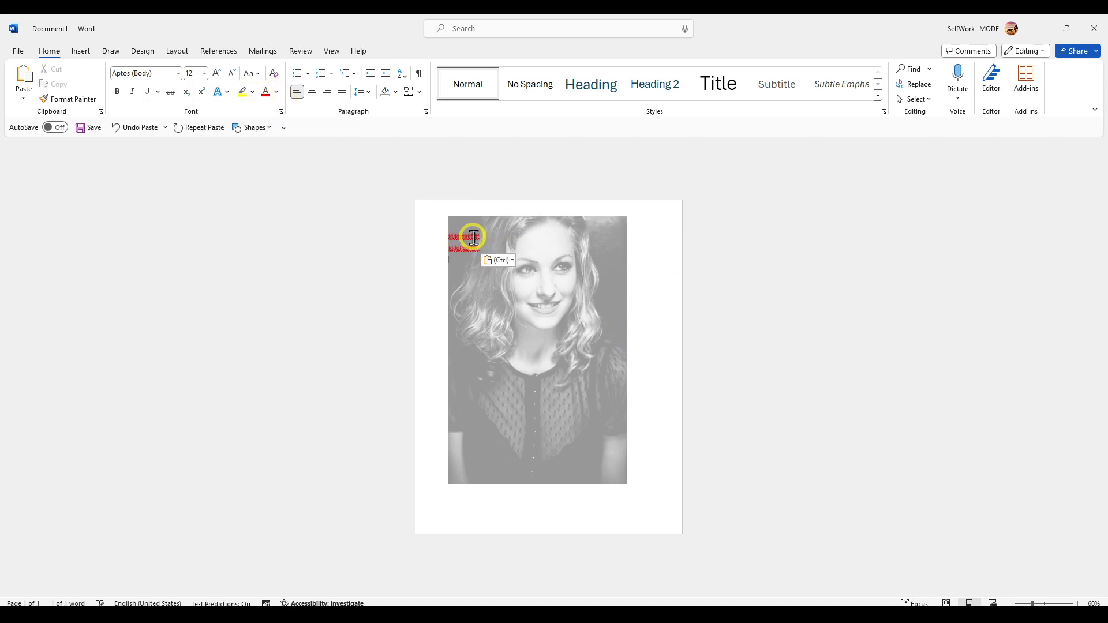
key("ctrl+v")
key("ctrl+v")
key("ctrl+v")
key("ctrl+v")
key("ctrl+v")
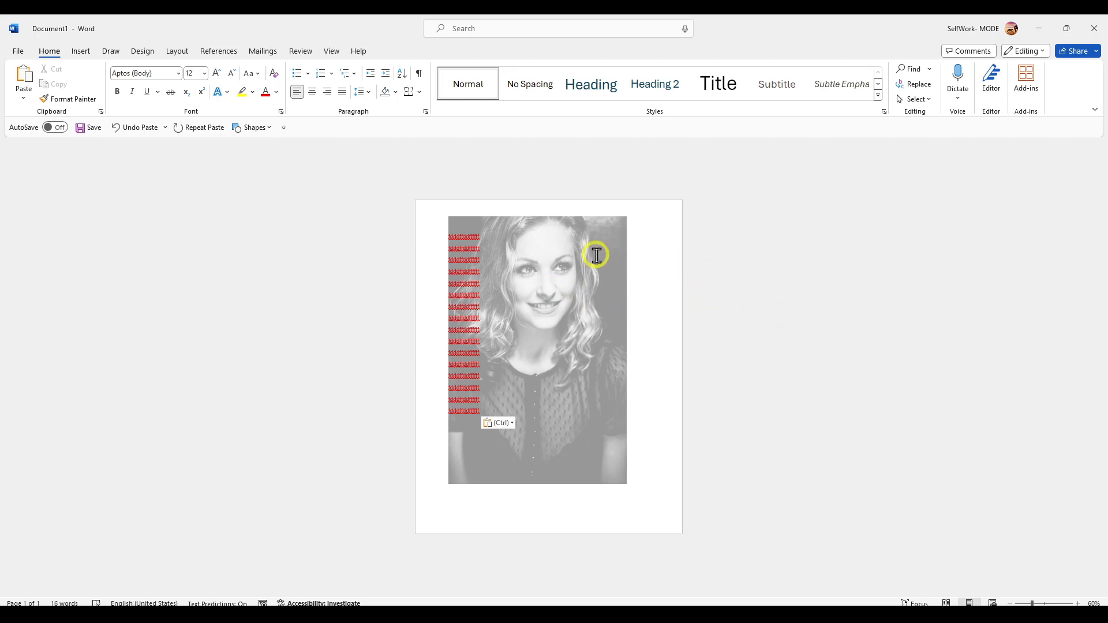
- Reopen the header, move the picture to the page's top-left corner and enlarge it to about 12.2" by 8.12" to cover the page
double_click(488, 220)
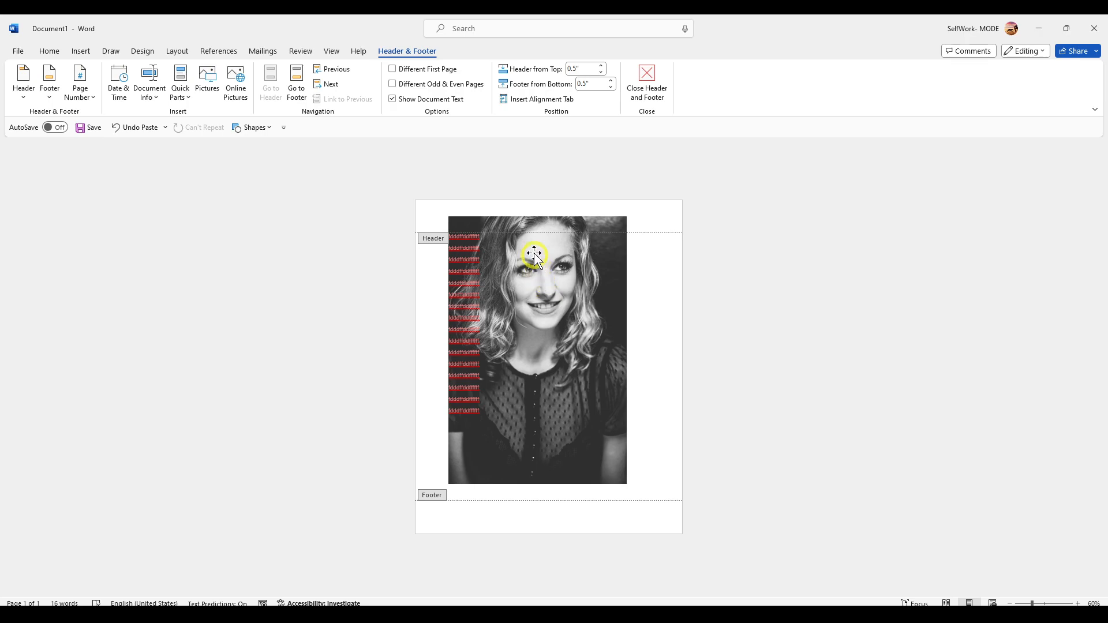
left_click(519, 223)
left_click_drag(508, 216, 490, 206)
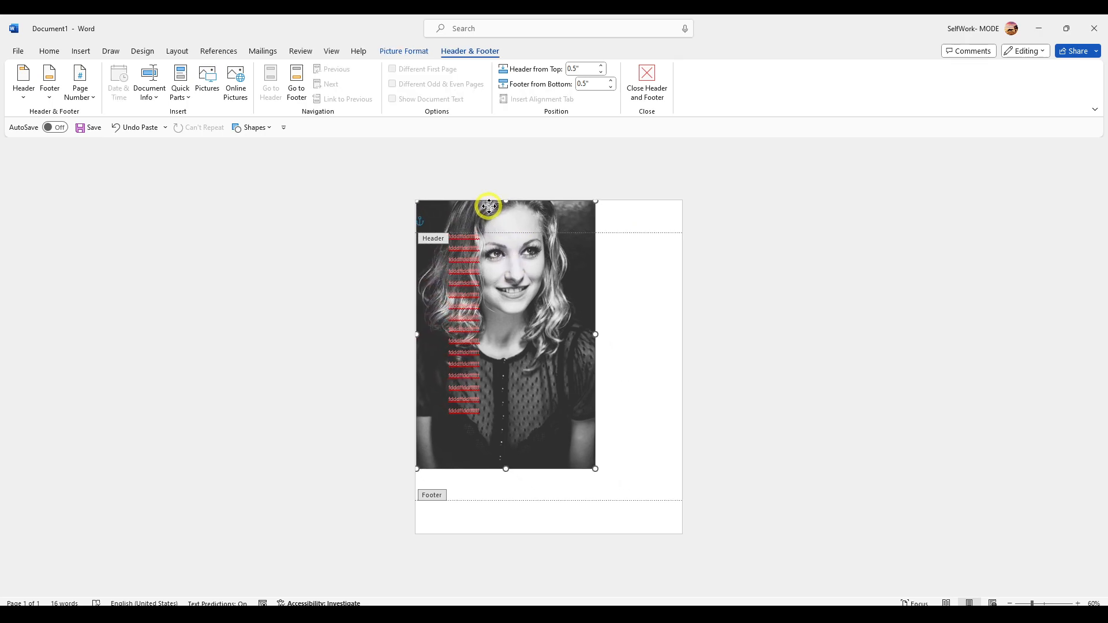
left_click(502, 240)
left_click_drag(595, 470, 690, 525)
left_click_drag(638, 449, 637, 437)
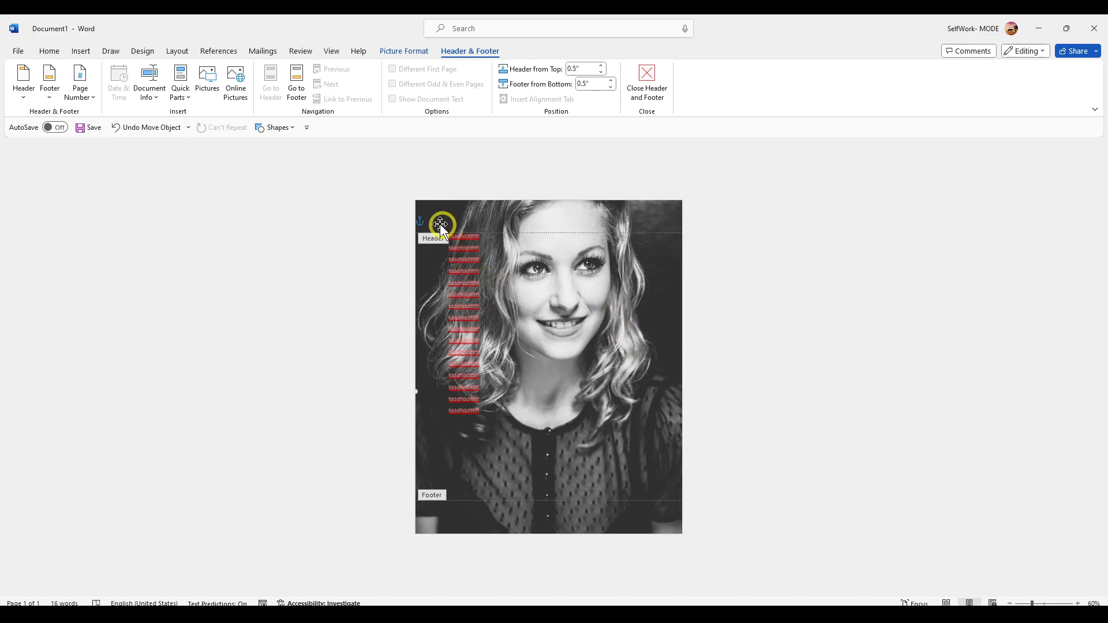
- Apply the second-lowest color saturation preset and the Grayscale recolor to the header picture
left_click(372, 188)
left_click(488, 302)
left_click(416, 51)
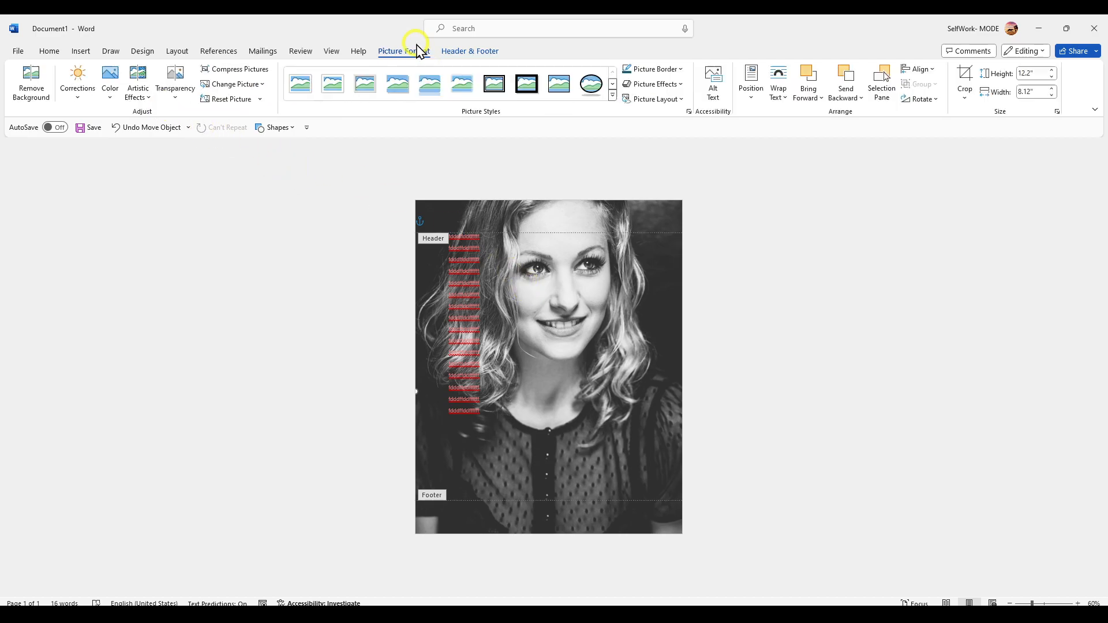
left_click(118, 92)
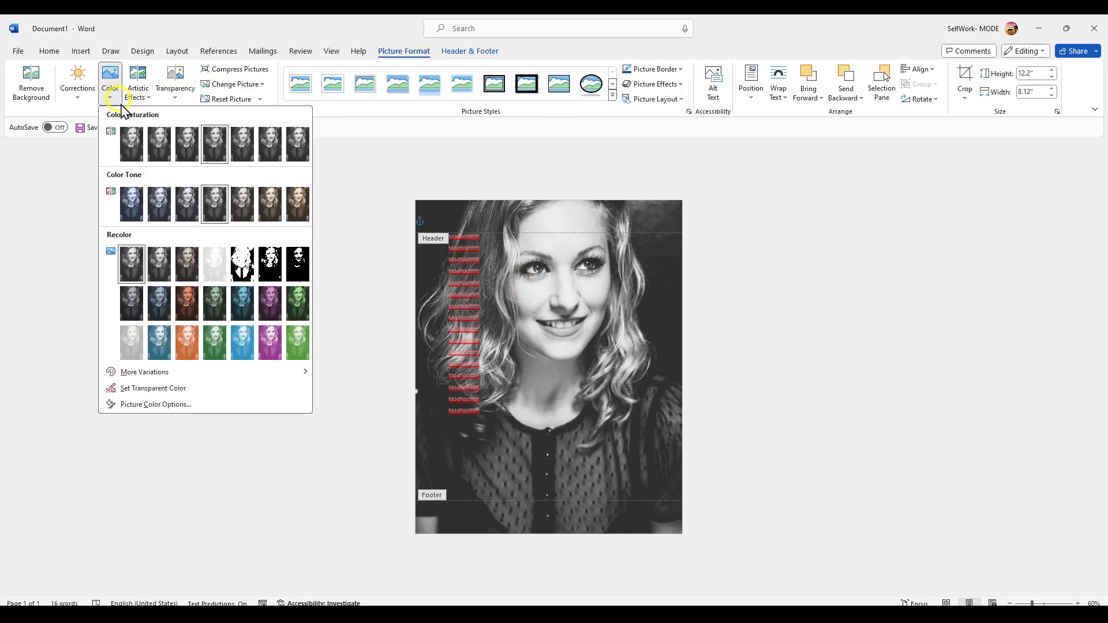
left_click(164, 155)
left_click(118, 96)
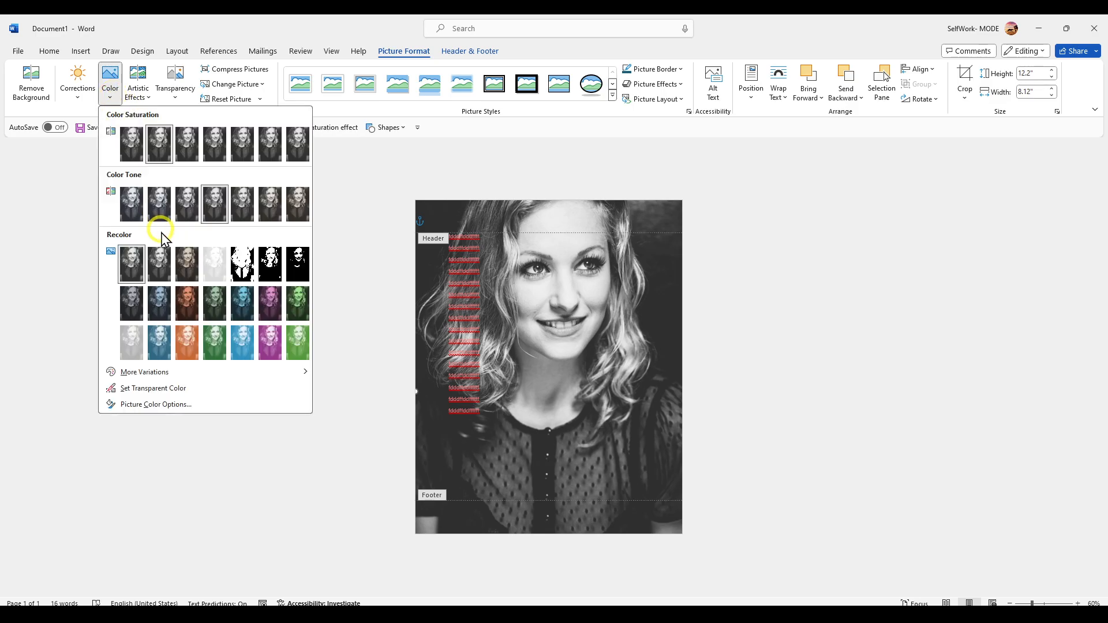
left_click(161, 260)
left_click(135, 90)
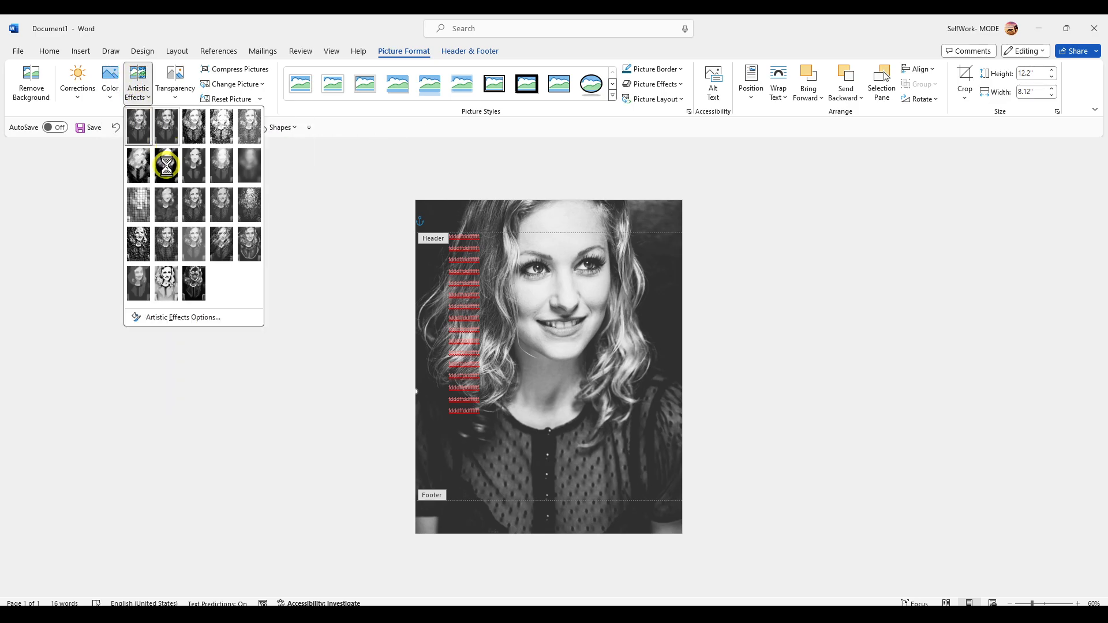
left_click(329, 219)
left_click(448, 163)
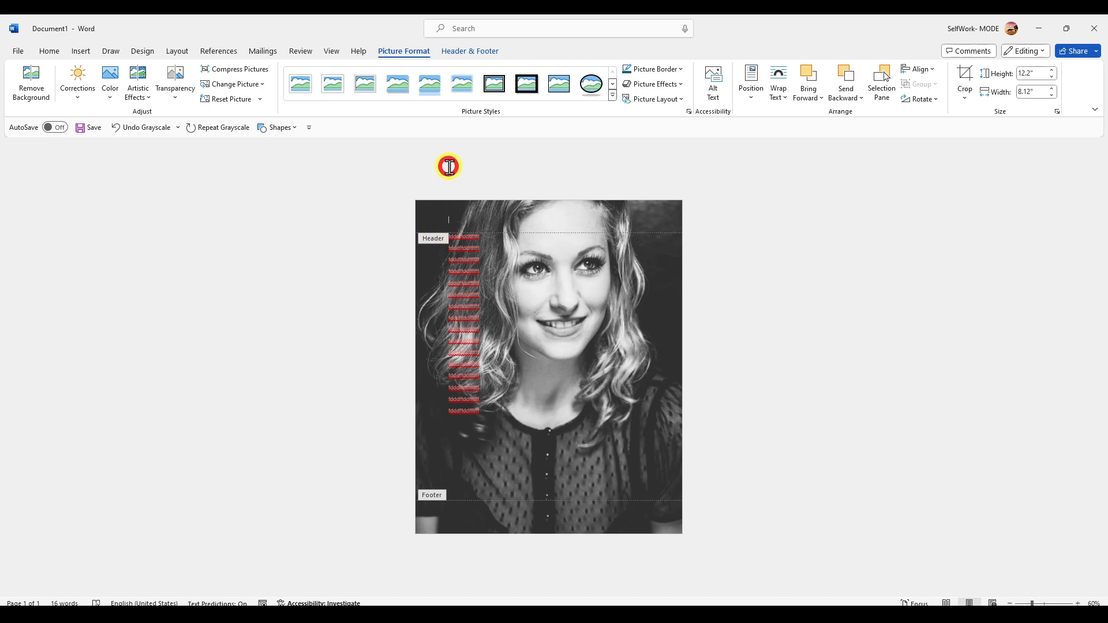
- Close the header and footer editing to return to the document body
left_click(547, 317)
left_click(487, 51)
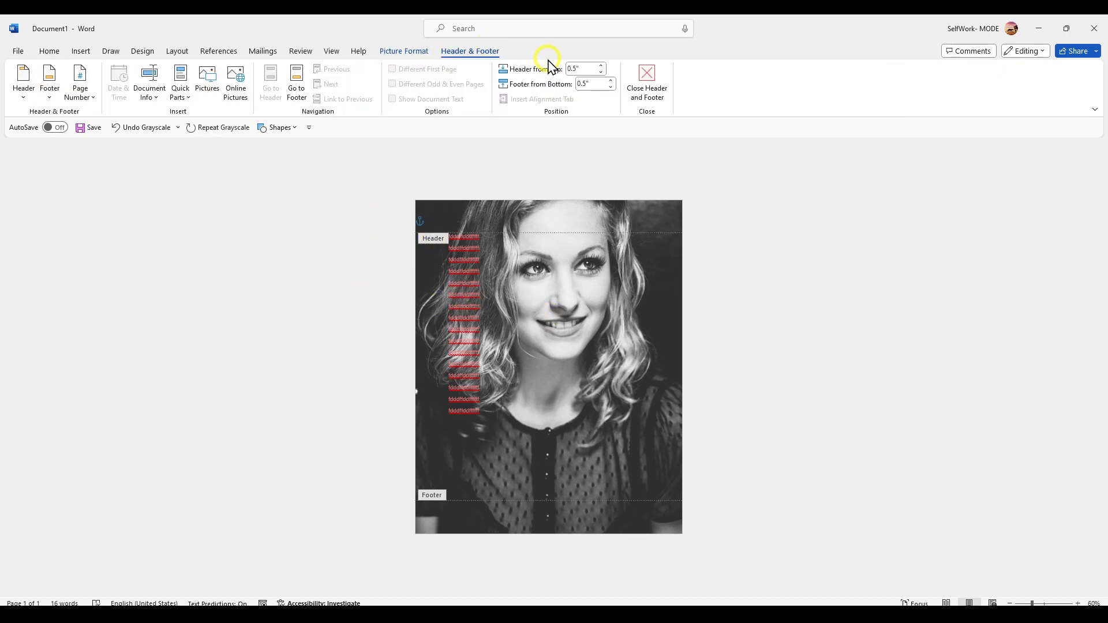
left_click(640, 90)
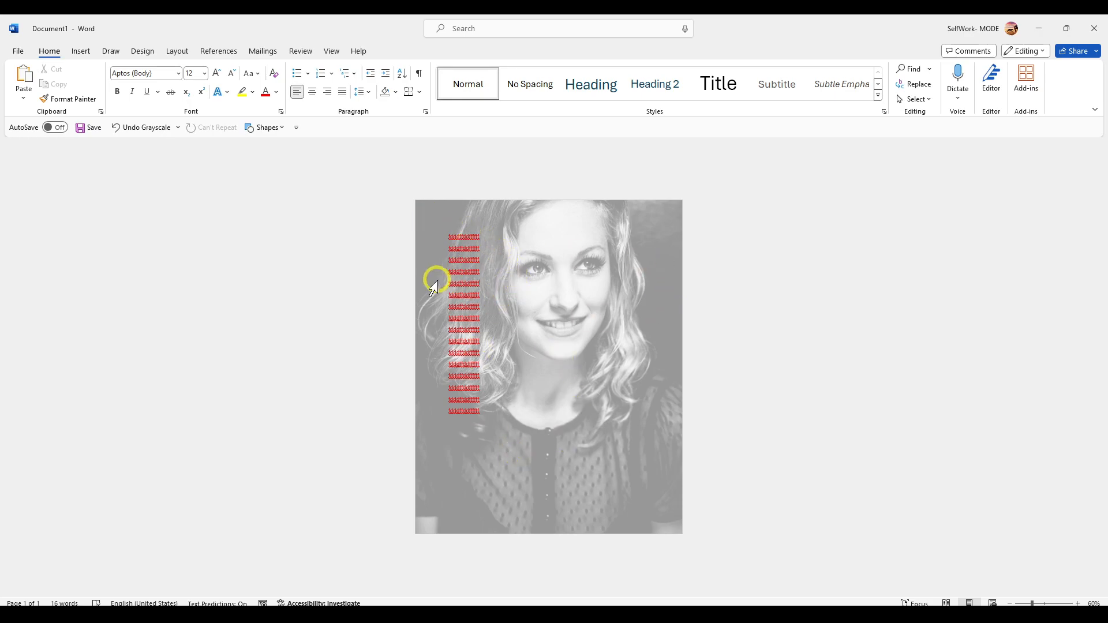
key("F9")
key("F10")
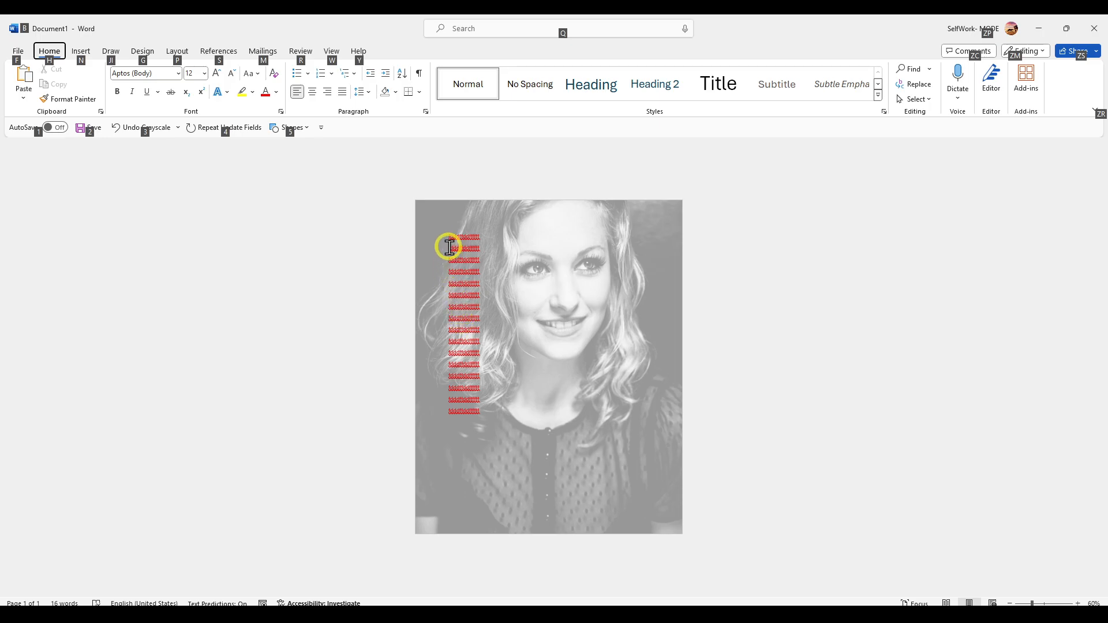
- Reopen the header, select its picture and apply the Pencil Grayscale artistic effect
double_click(455, 209)
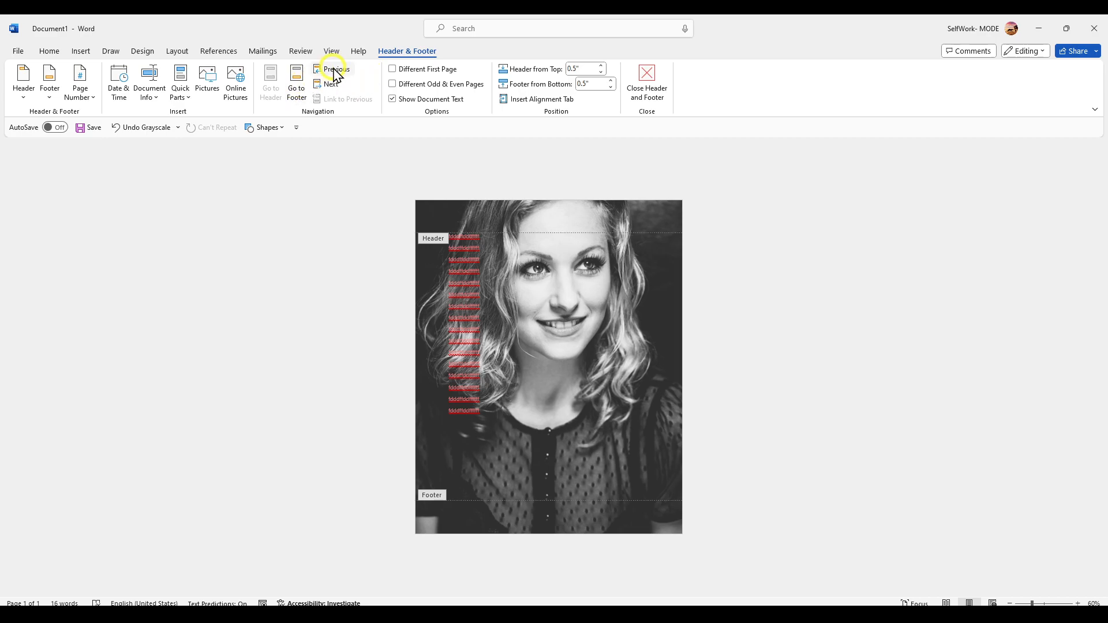
left_click(488, 217)
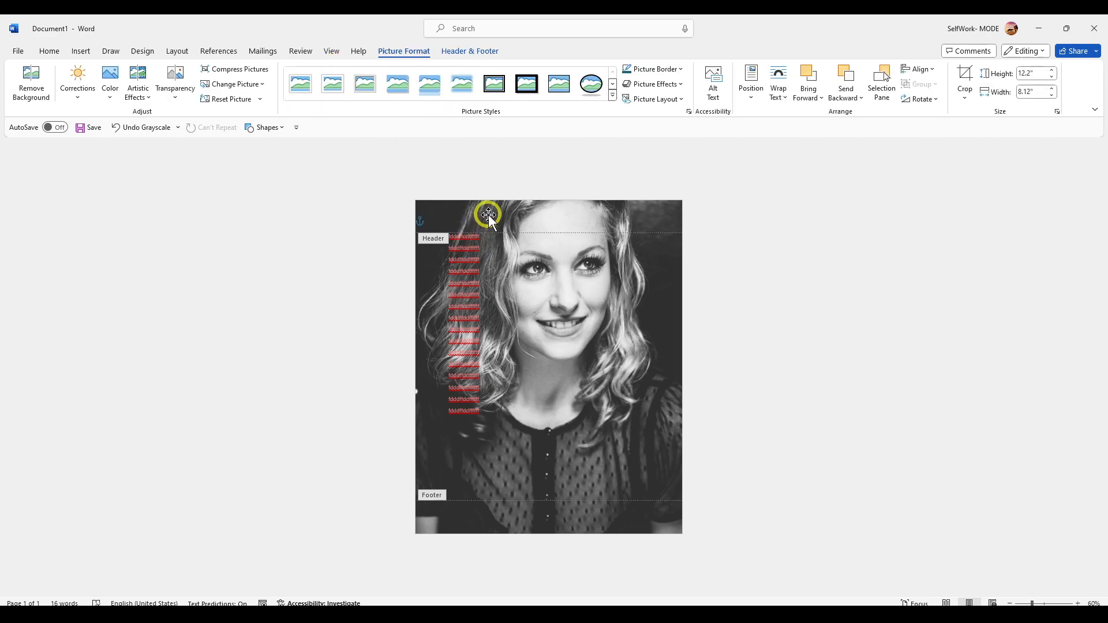
left_click(176, 95)
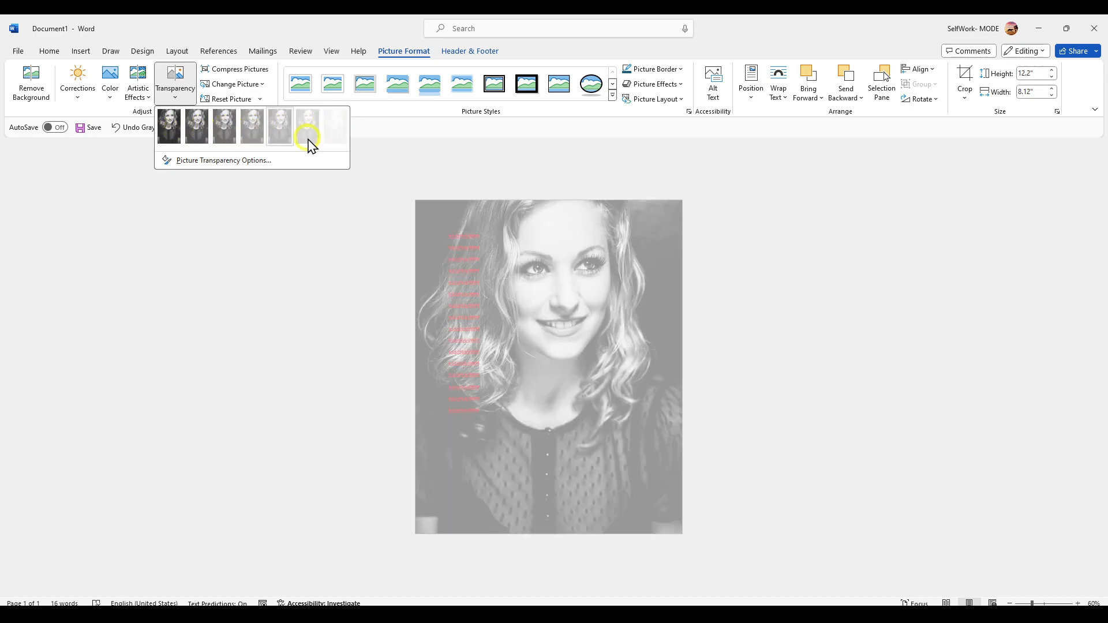
left_click(138, 92)
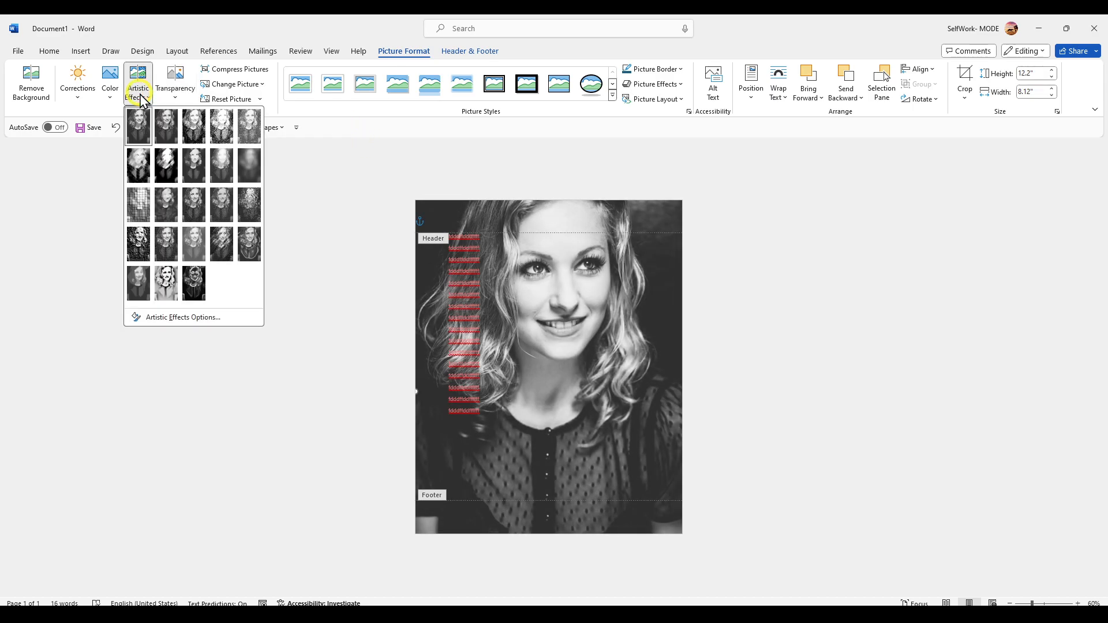
left_click(190, 138)
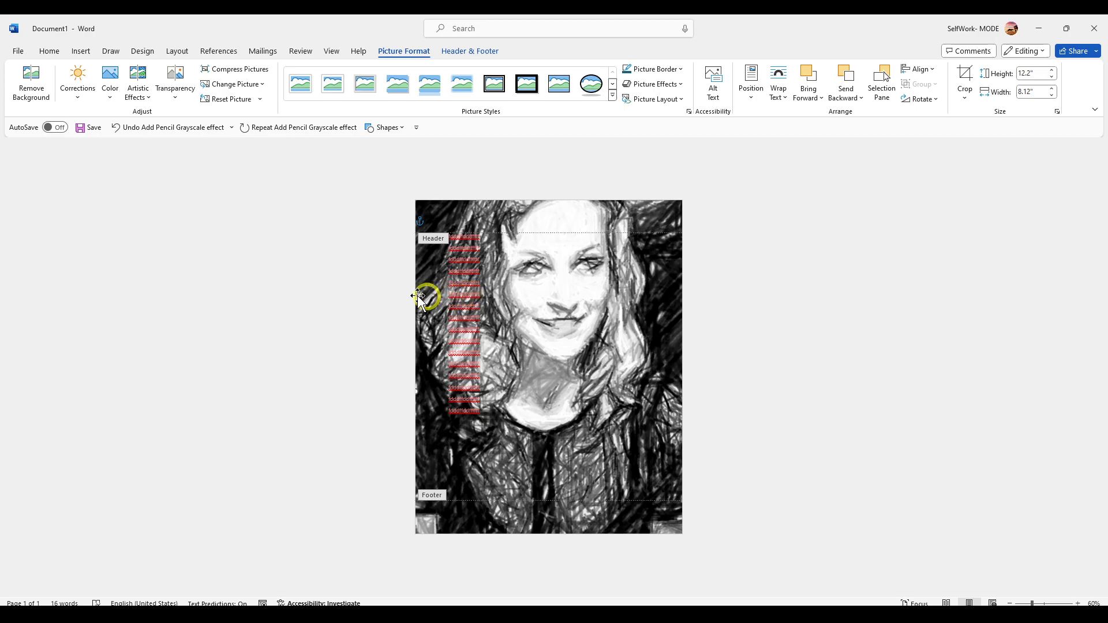
- Leave header editing so that the document body can be edited again
left_click(115, 52)
left_click(144, 51)
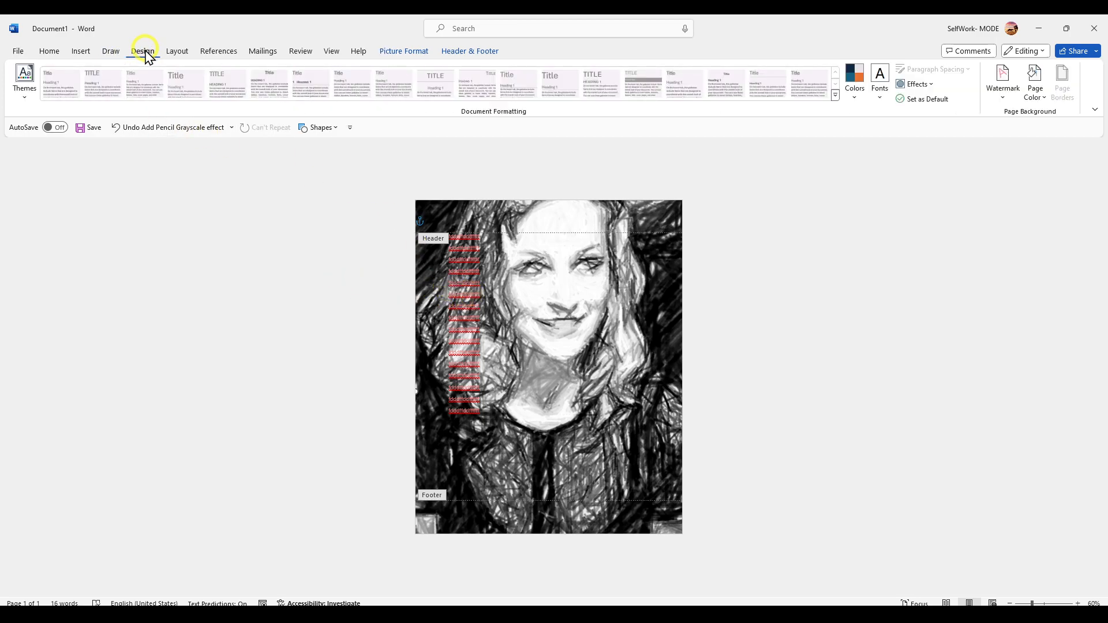
left_click(87, 54)
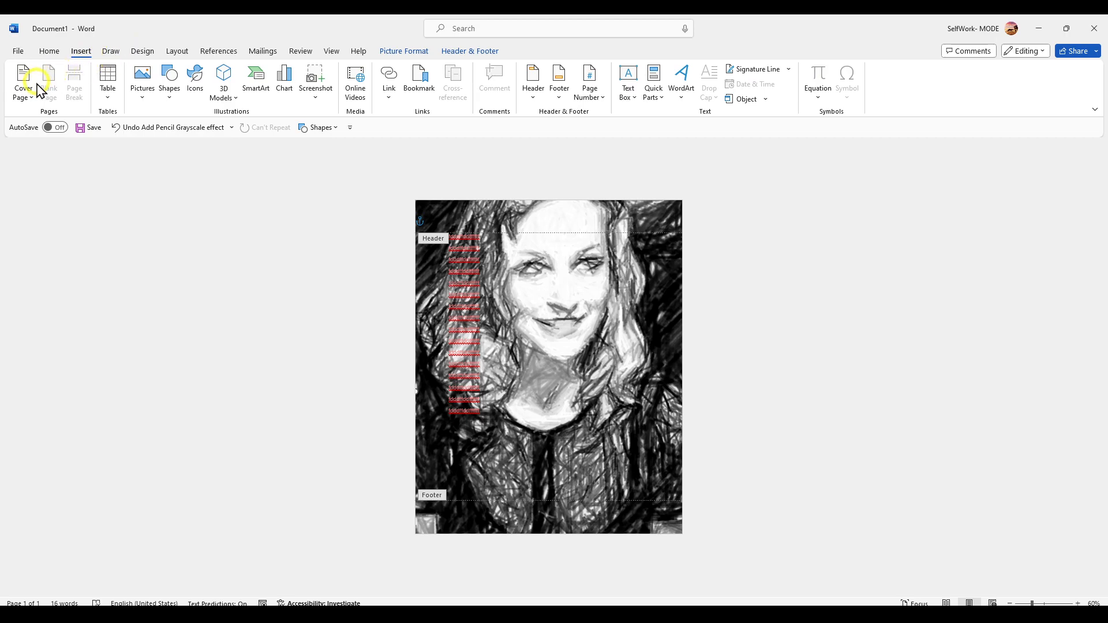
left_click(468, 52)
left_click(107, 52)
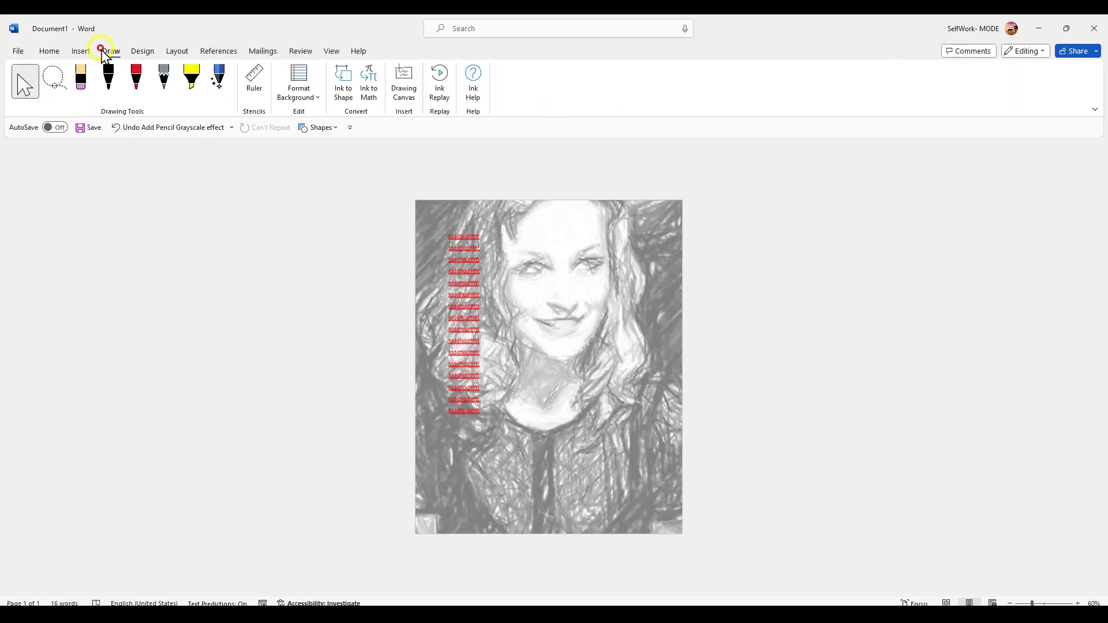
- Insert several page breaks in the first text line to repeat the header picture on additional pages
left_click(81, 52)
left_click(73, 82)
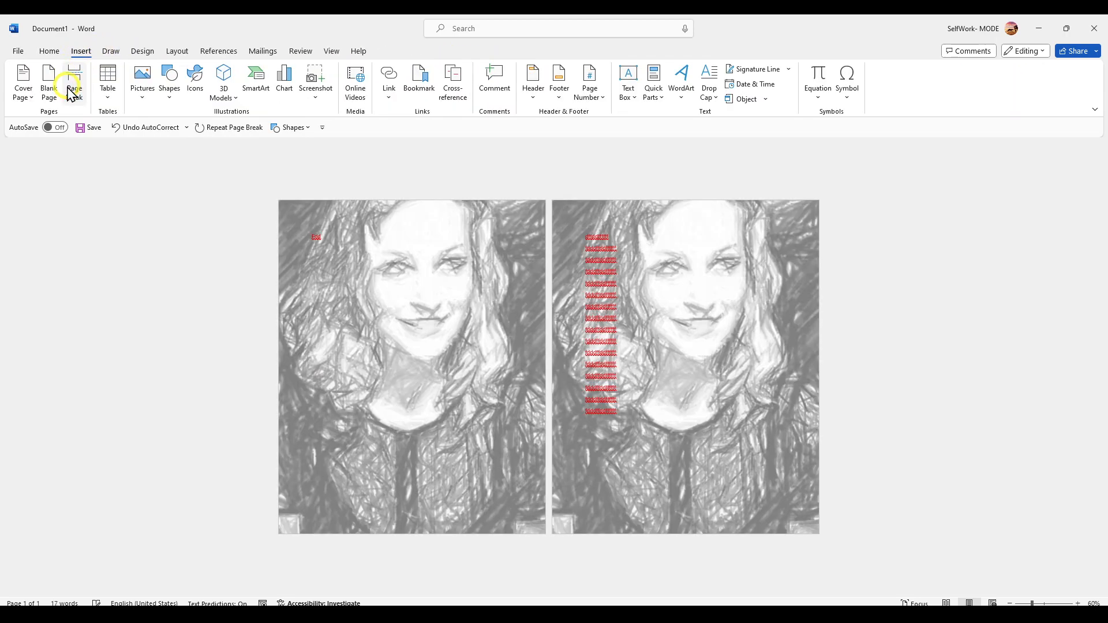
left_click(75, 91)
left_click(75, 91)
left_click(75, 91)
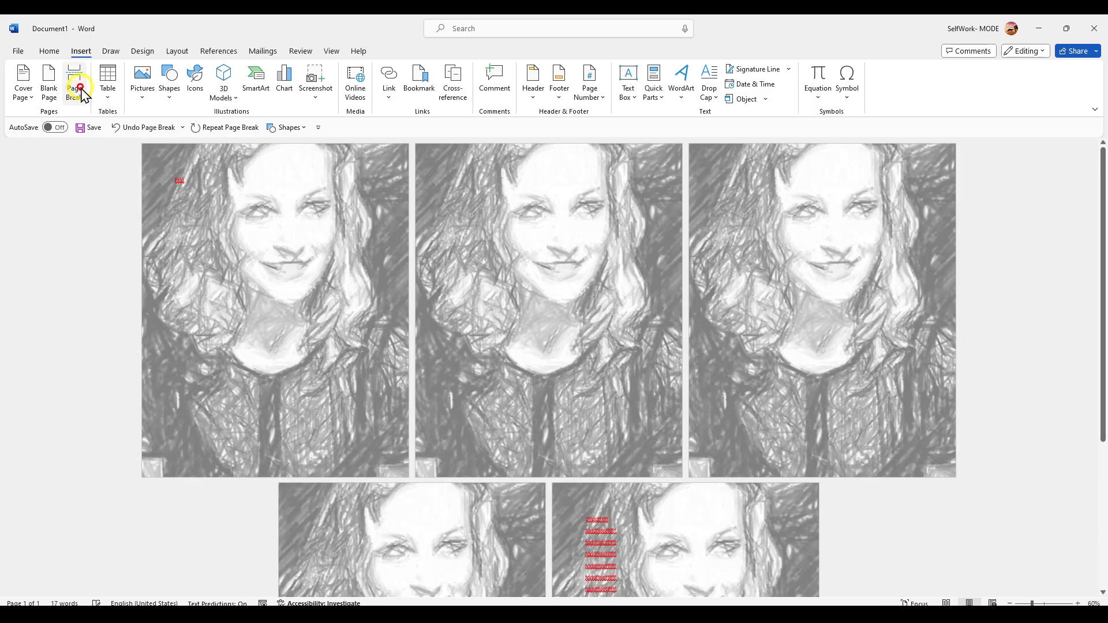
left_click(78, 93)
left_click(81, 94)
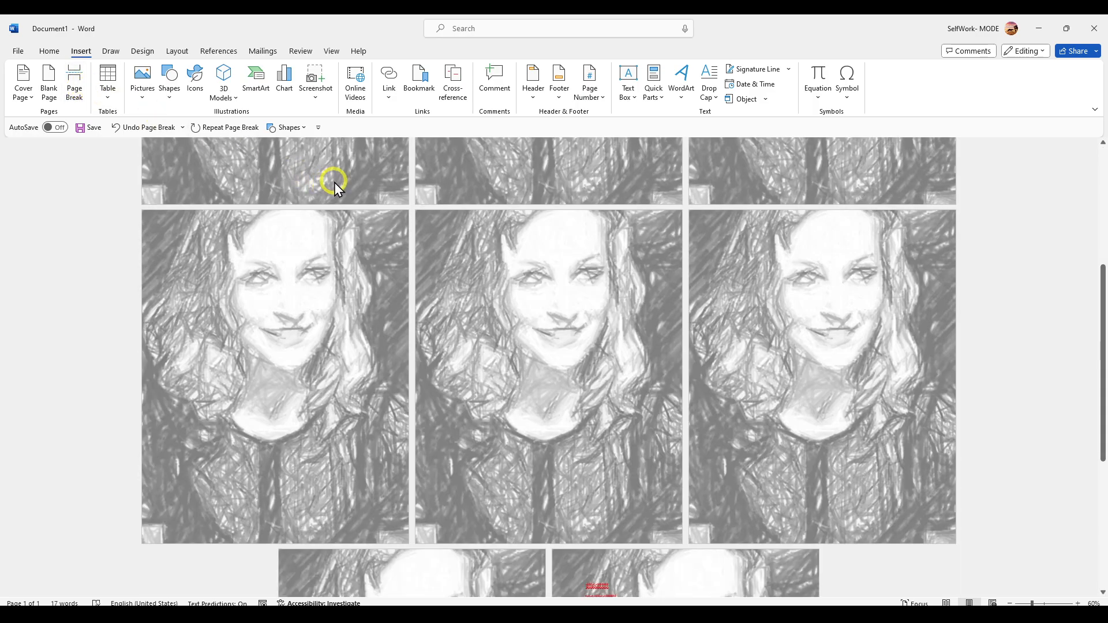
- Undo all the inserted page breaks
key("ctrl+z")
key("ctrl+z")
key("ctrl+z")
key("ctrl+z")
key("ctrl+z")
key("ctrl+z")
key("ctrl+z")
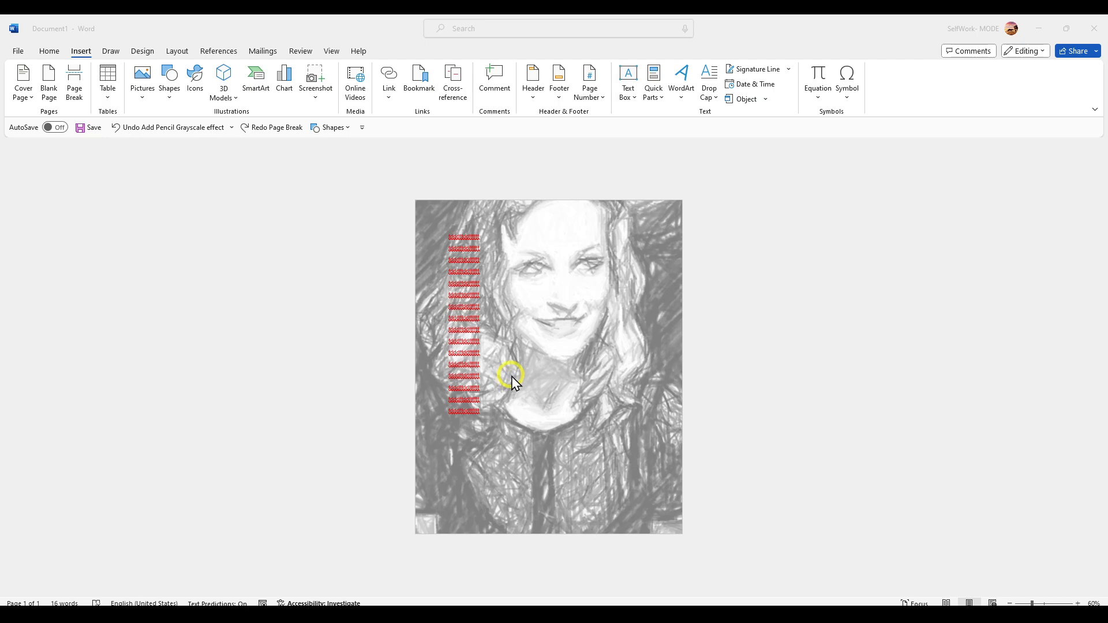
- Reopen the header and insert the stock image of the woman in a dark blazer on a city street
left_click(600, 276)
left_click_drag(528, 171, 670, 349)
double_click(512, 215)
left_click(507, 213)
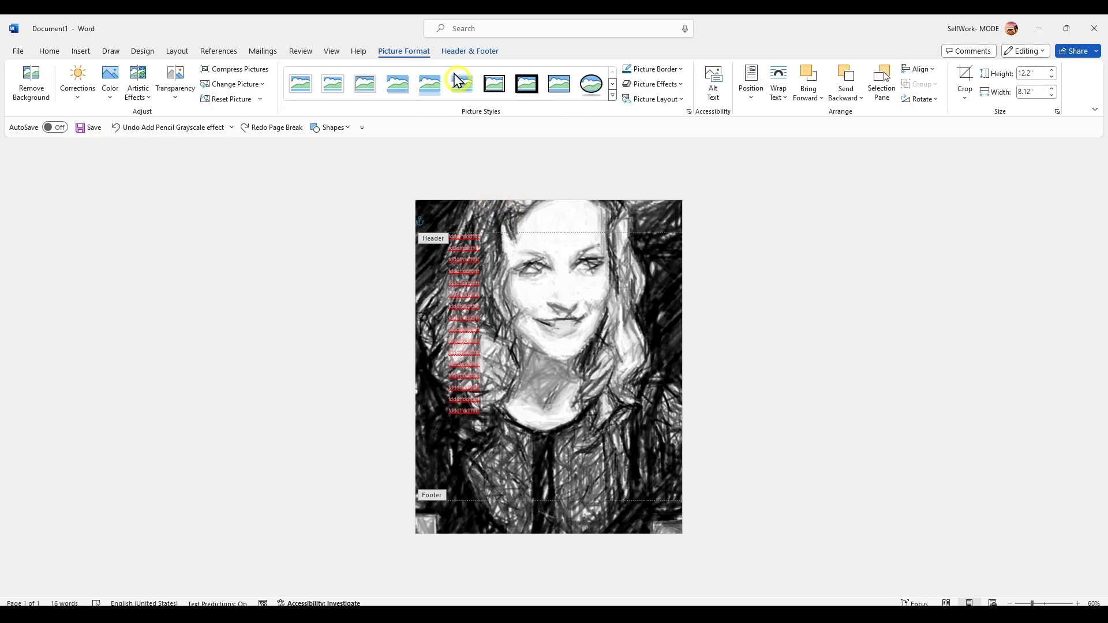
left_click(453, 51)
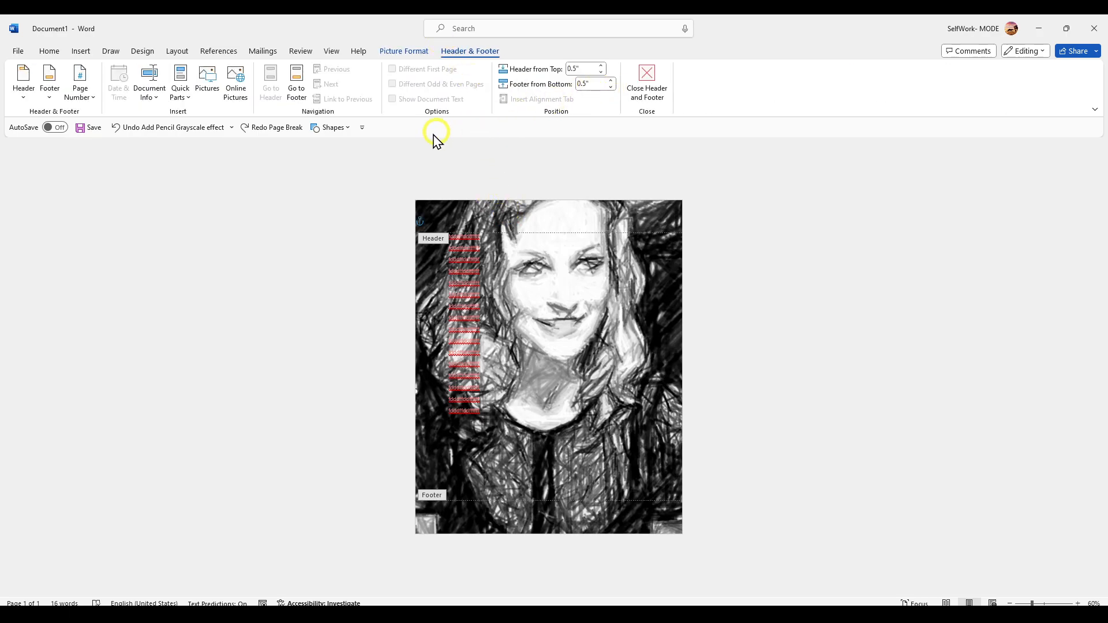
left_click(82, 51)
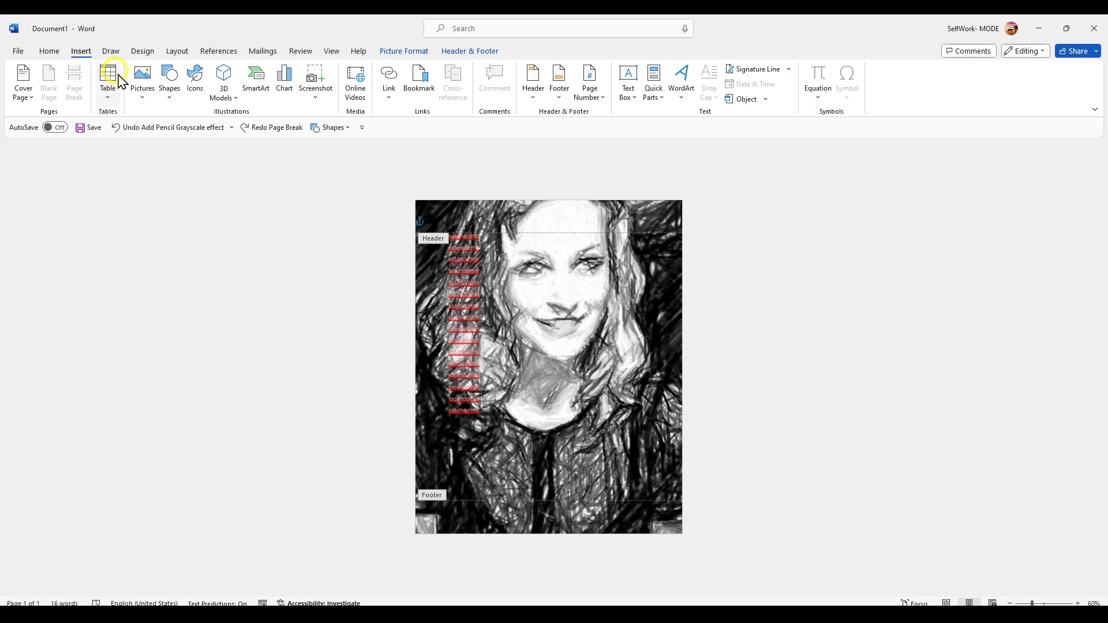
left_click(142, 95)
left_click(172, 149)
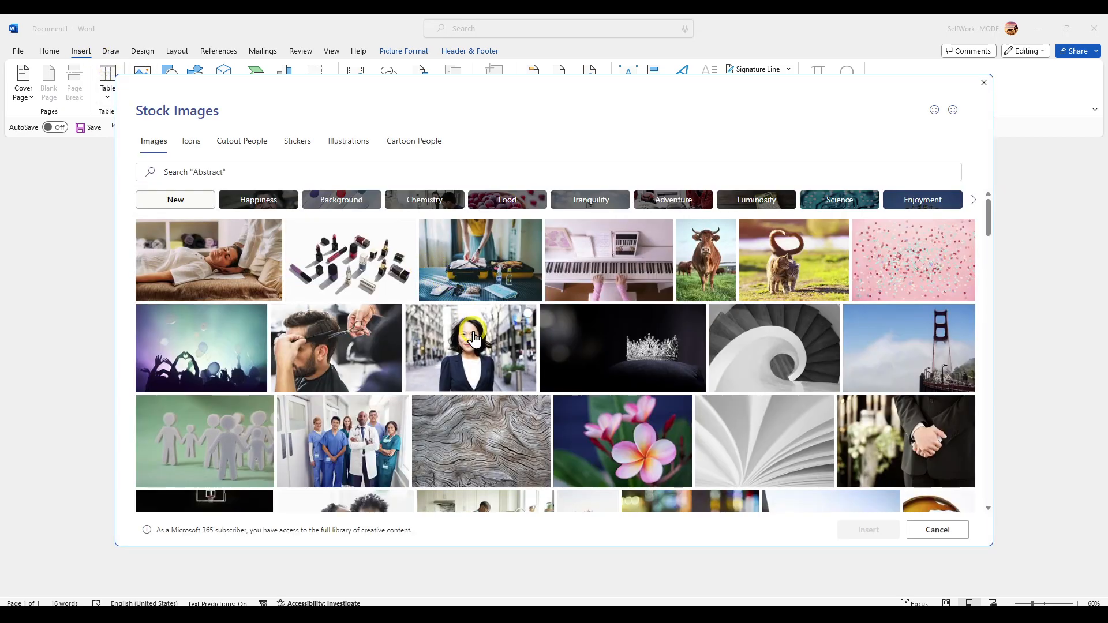
key("Escape")
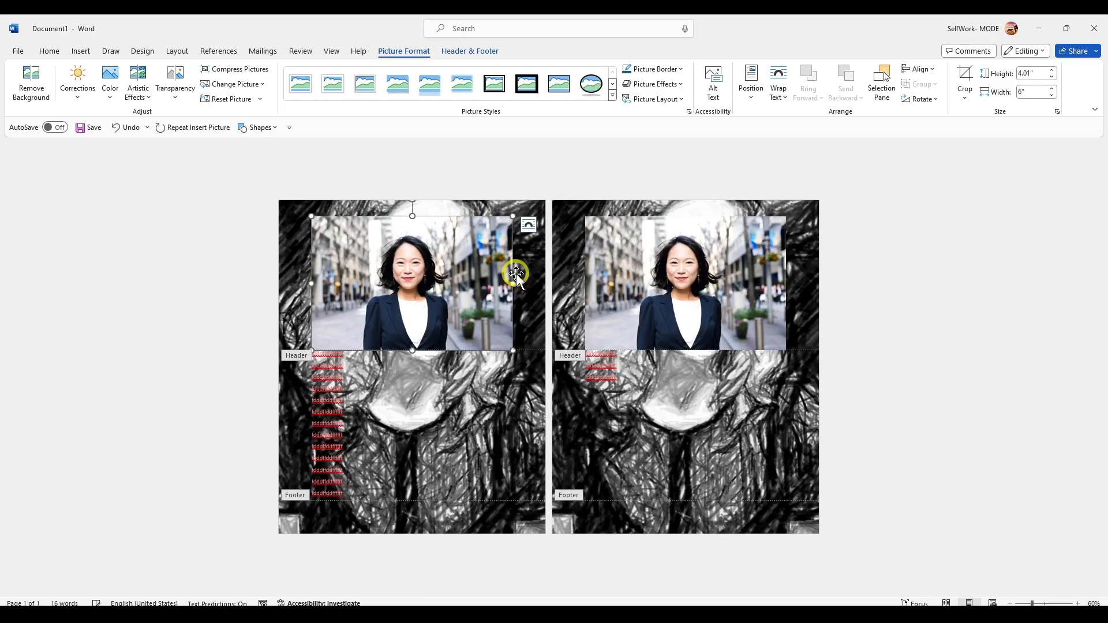
- Set the stock image's wrapping to Behind Text, move it to the page's top-left corner and close the header
left_click(529, 225)
left_click(584, 328)
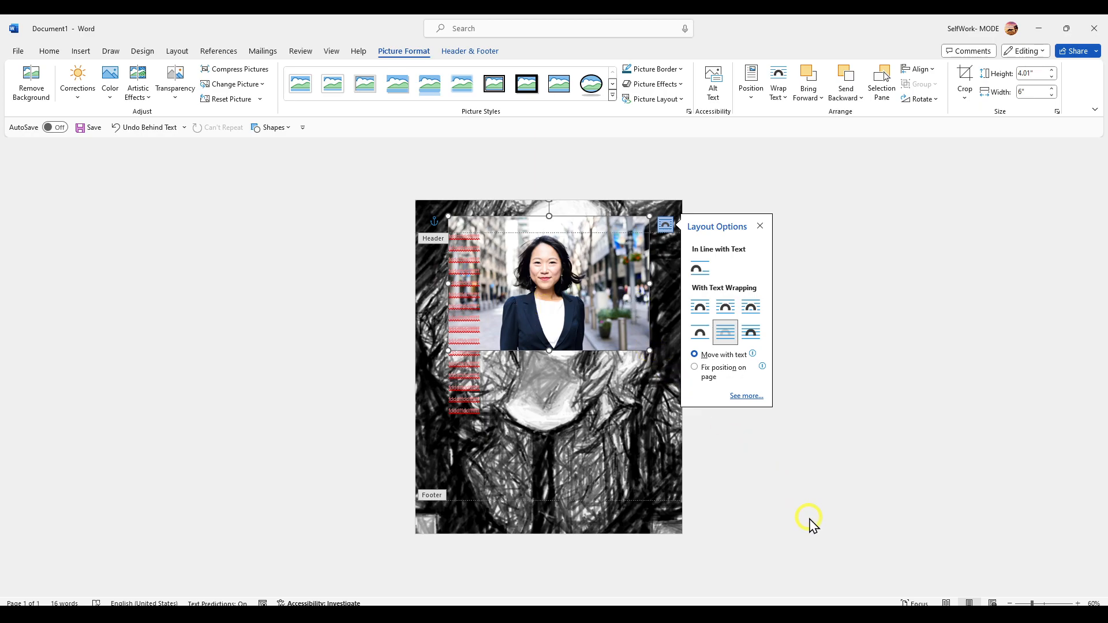
left_click(466, 49)
left_click_drag(584, 306, 524, 284)
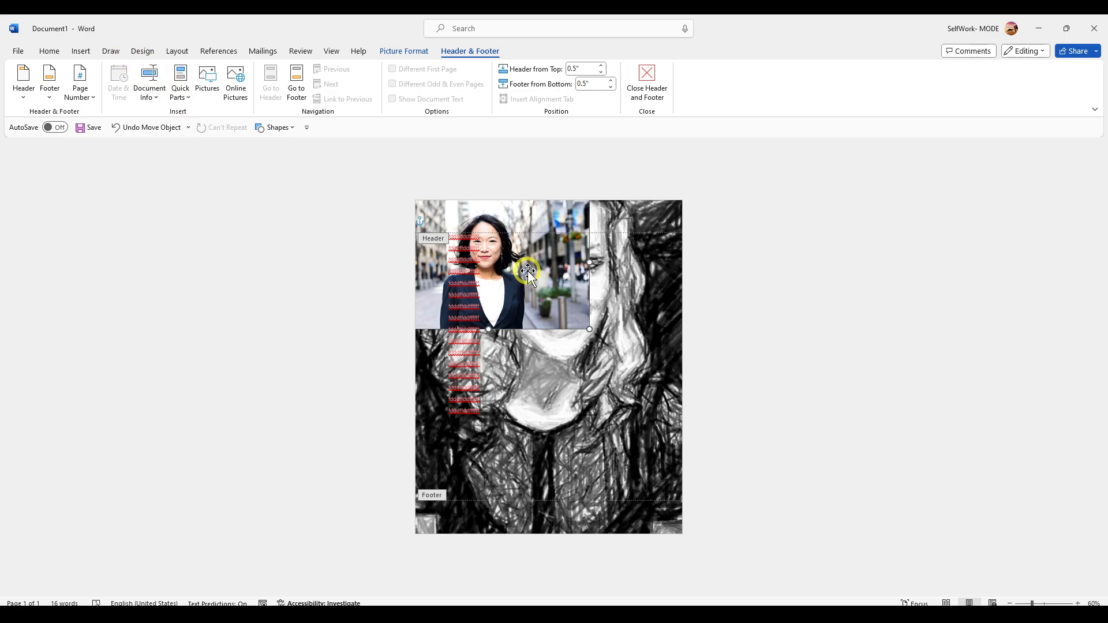
left_click(651, 86)
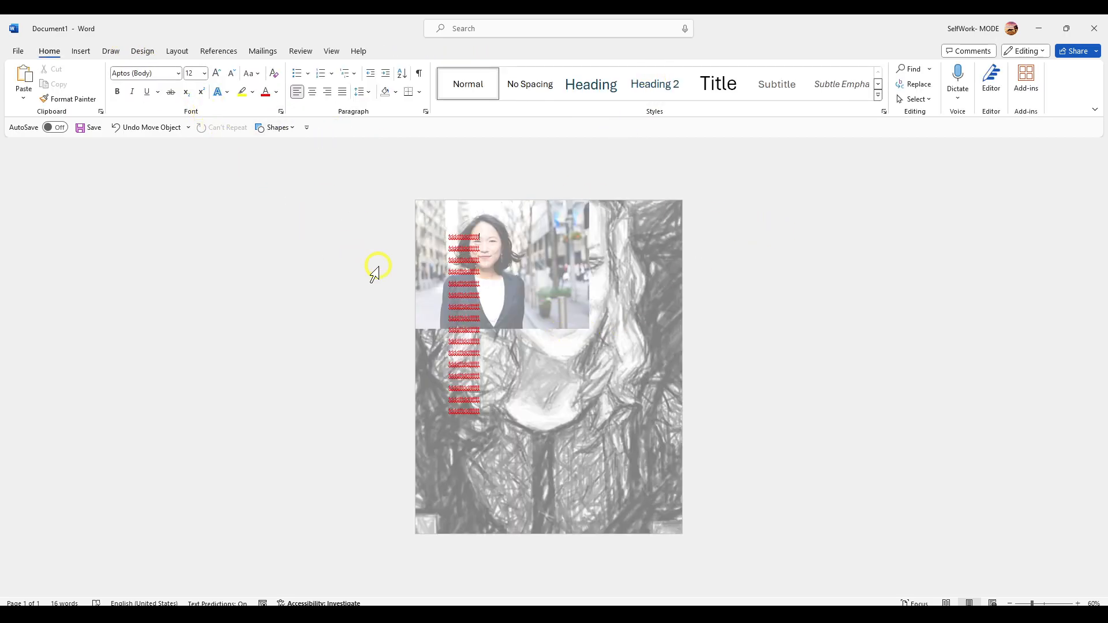
left_click_drag(551, 281, 606, 309)
left_click(384, 168)
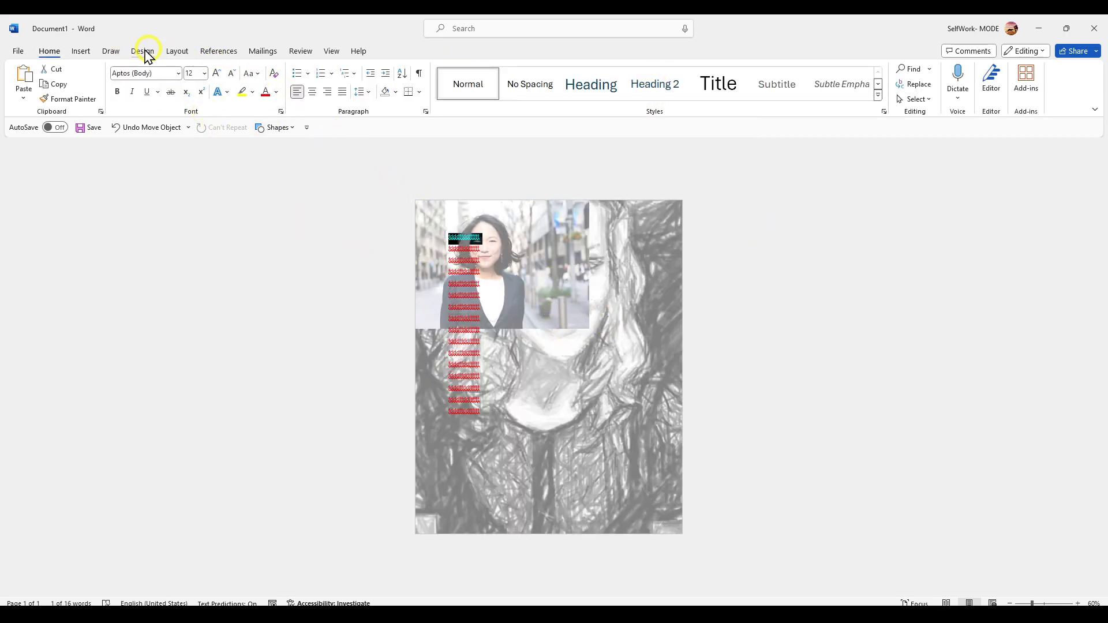
left_click(118, 51)
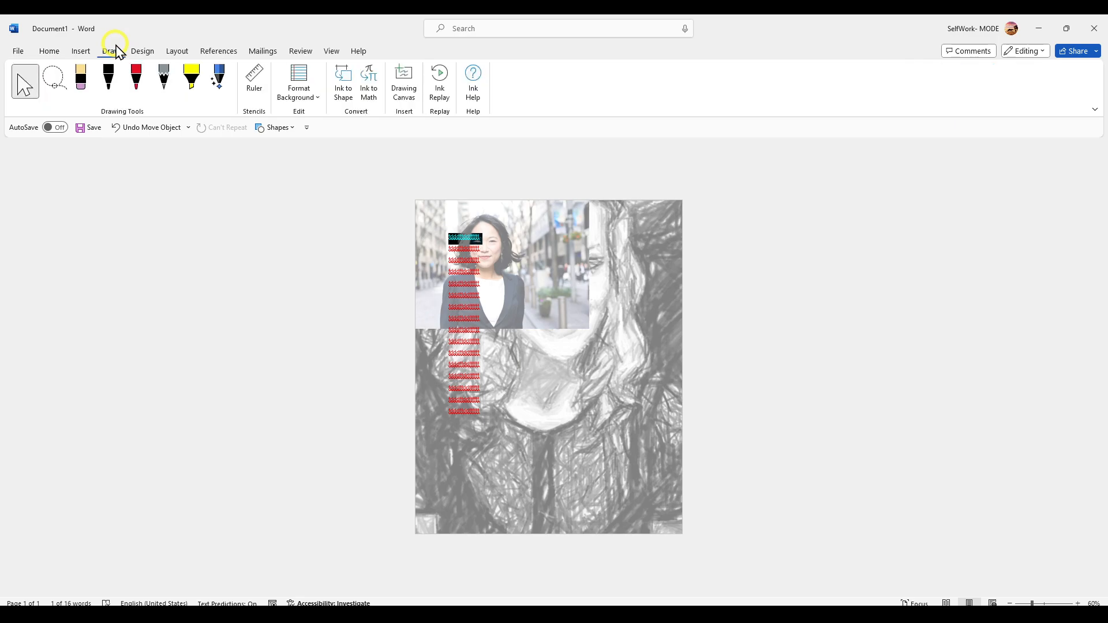
- Reopen the header, enable Different First Page and insert the side-by-side portrait picture with the Ai logo into the first-page header
double_click(477, 211)
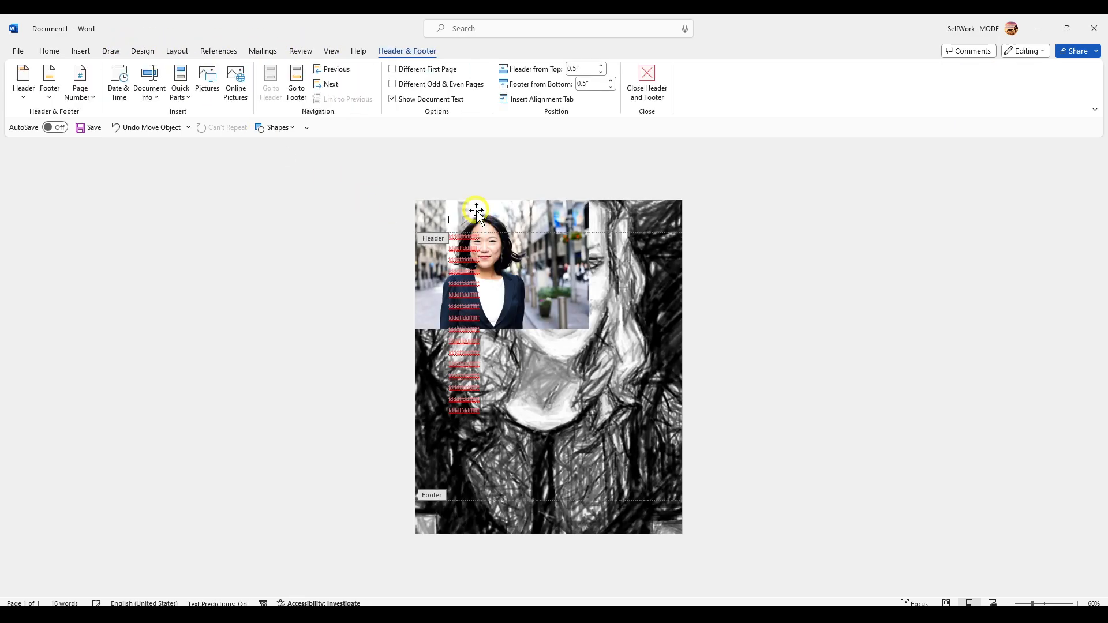
left_click(393, 69)
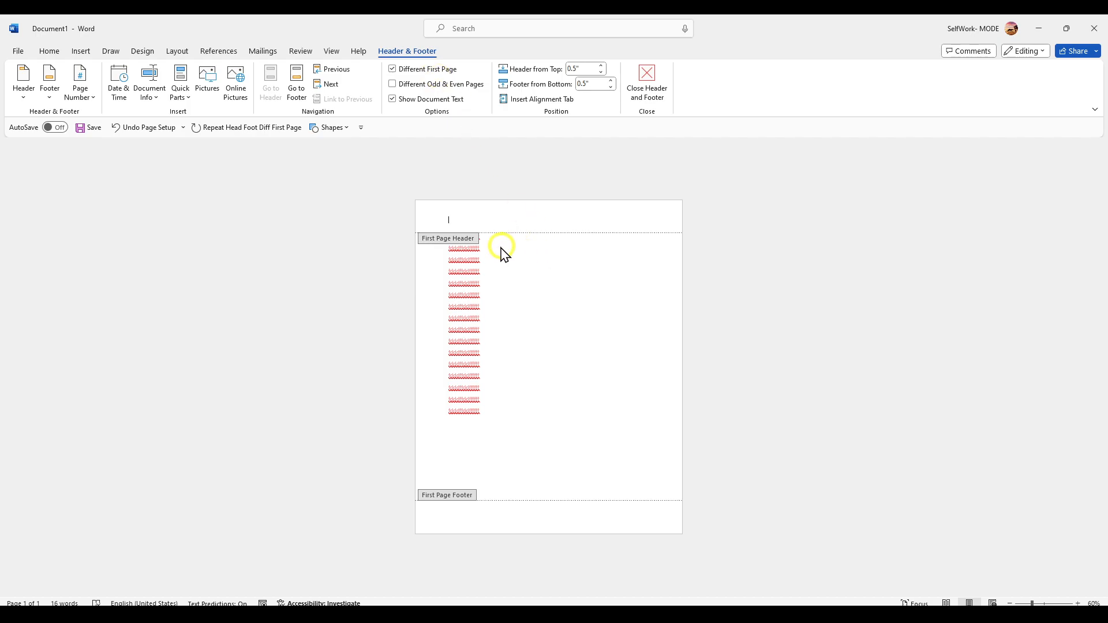
left_click(93, 53)
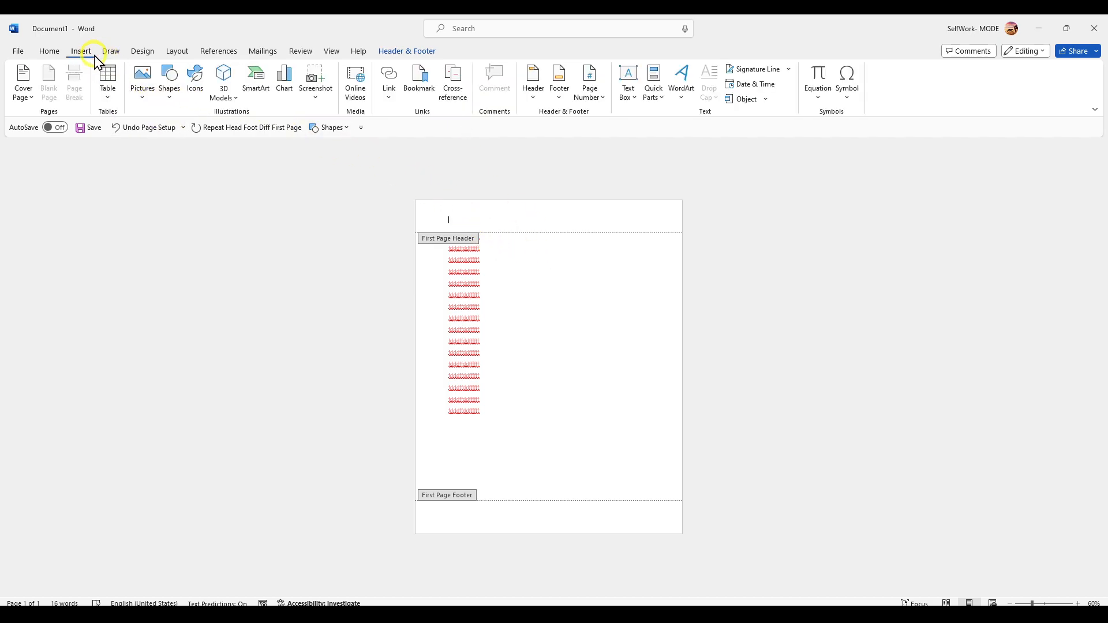
left_click(143, 81)
left_click(159, 114)
double_click(219, 199)
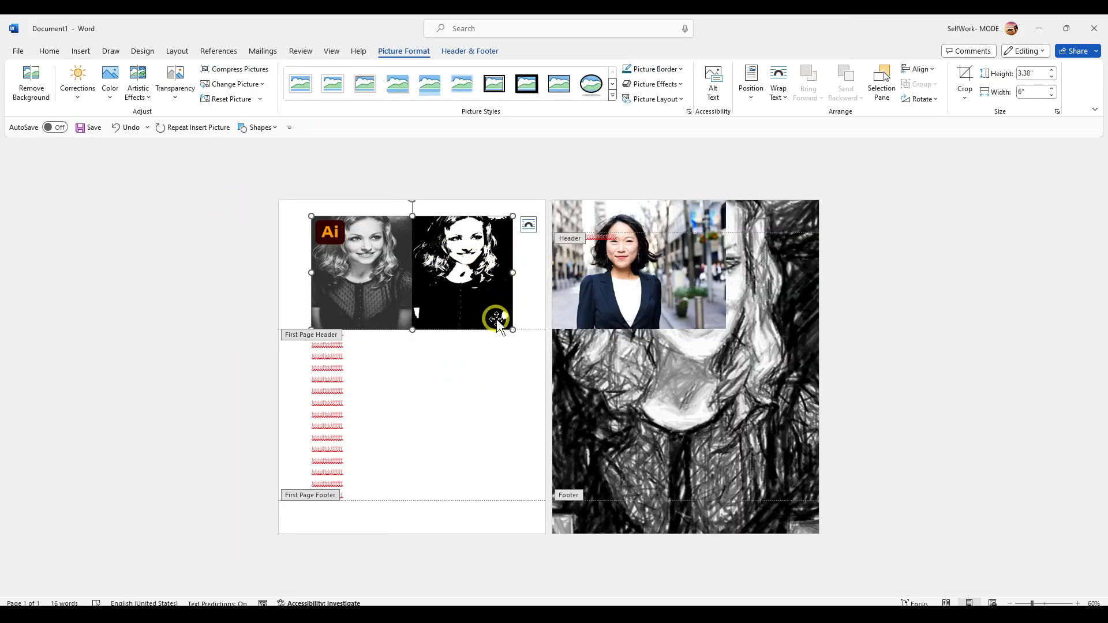
- Set the first-page header picture's wrapping to Behind Text and approve its suggested alt text
left_click(529, 225)
left_click(580, 337)
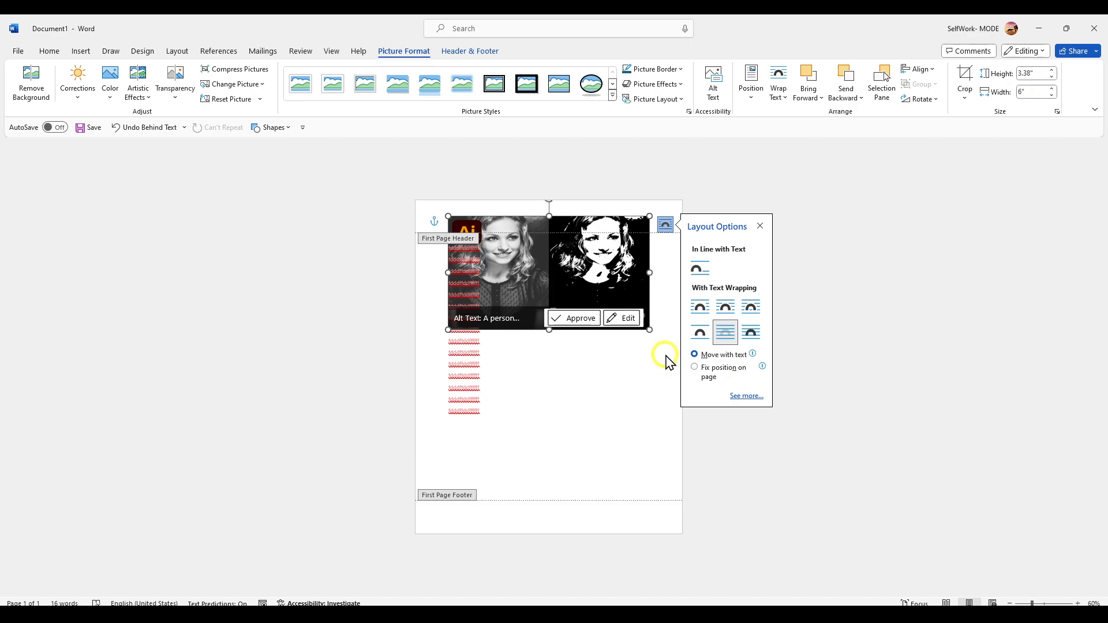
left_click(570, 319)
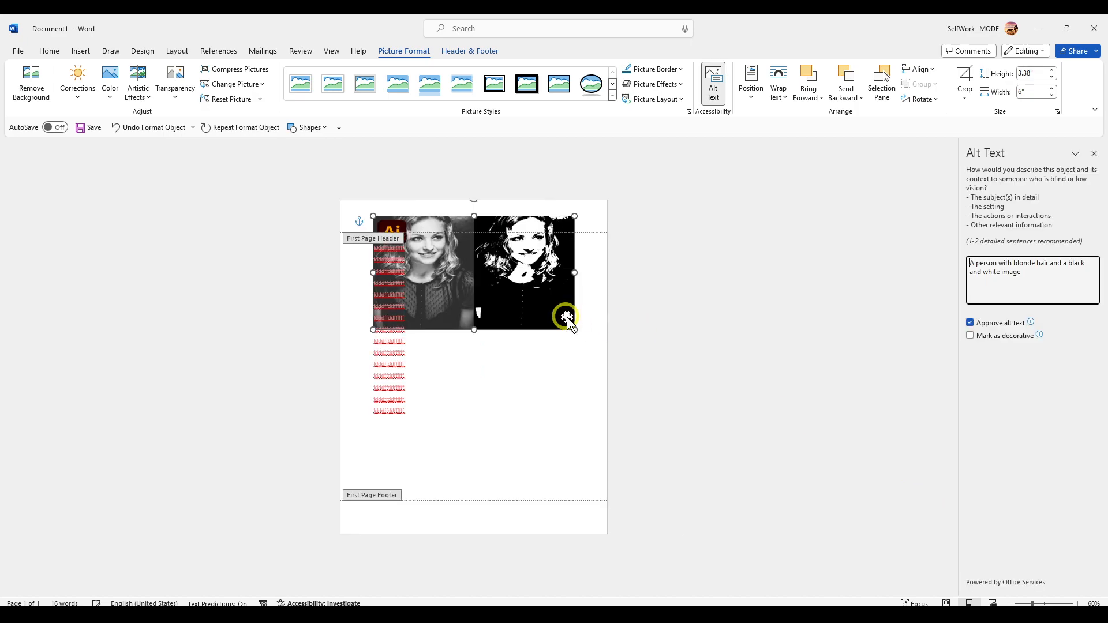
- Enlarge the first-page picture to about 8.48" by 15.08" and shift it so its black-and-white half fills the page
left_click_drag(575, 329, 832, 492)
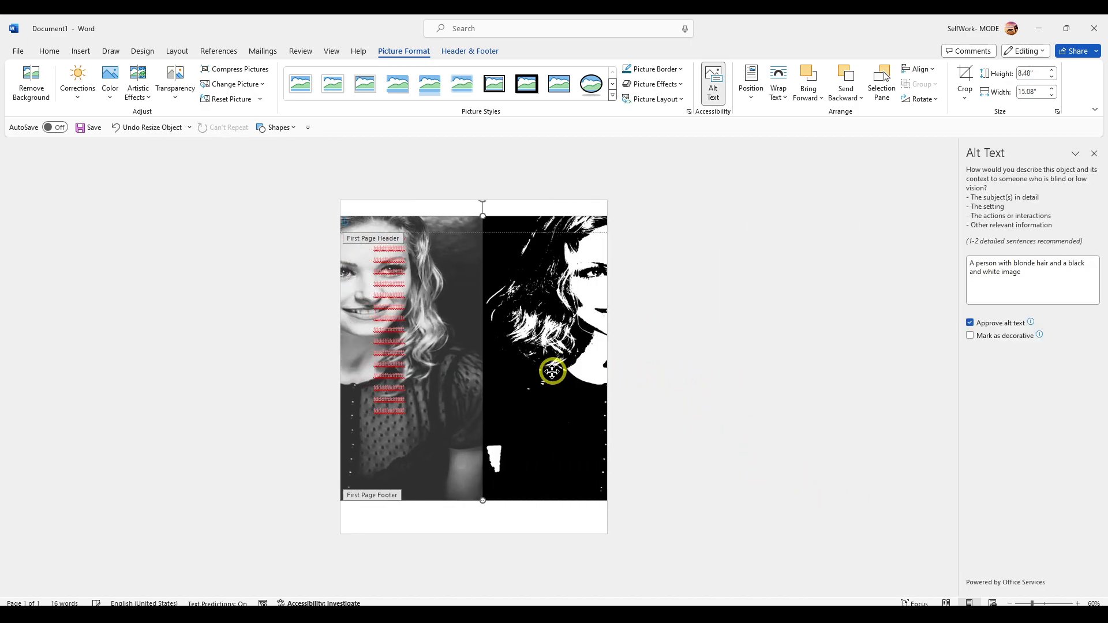
left_click_drag(595, 488, 700, 569)
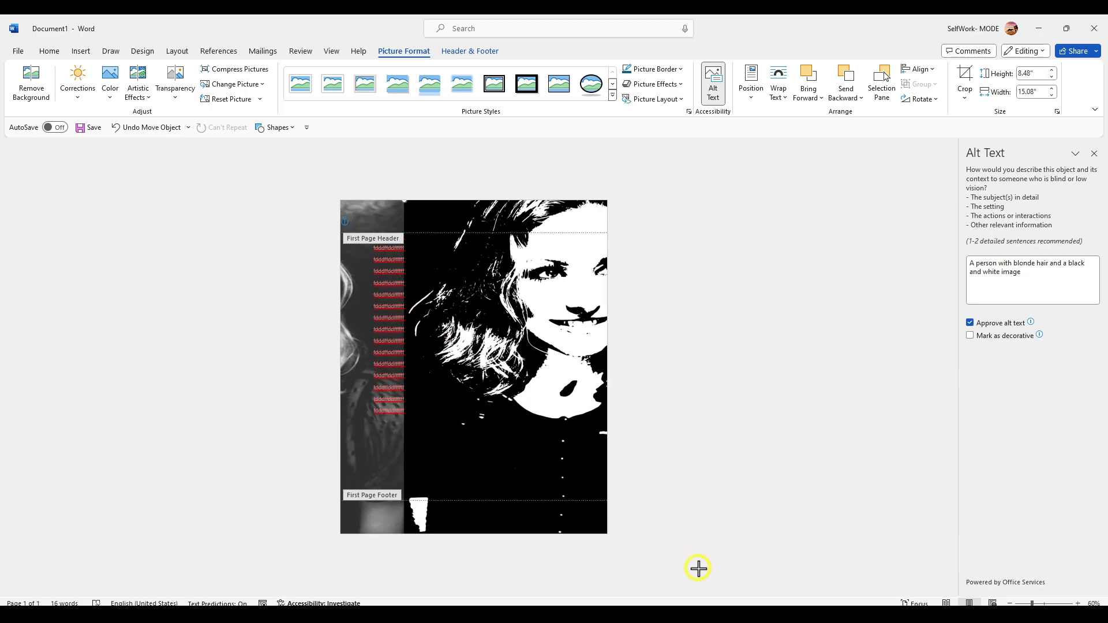
left_click_drag(496, 420, 460, 416)
- Close the first-page header and return to the document body
left_click(109, 51)
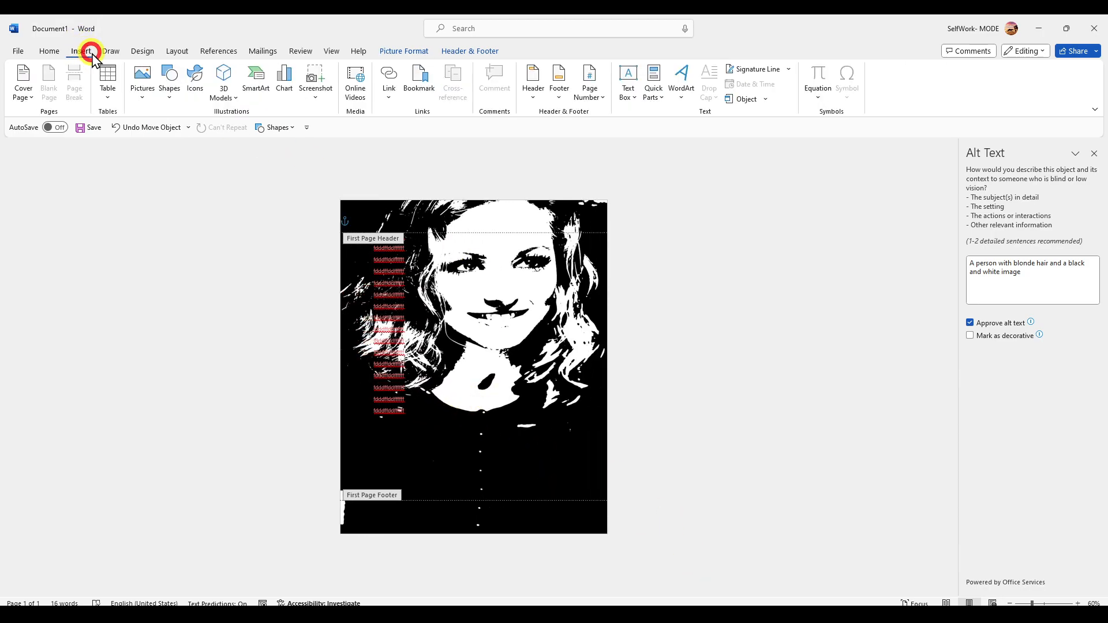
left_click(142, 53)
left_click(88, 51)
left_click(473, 51)
left_click(659, 95)
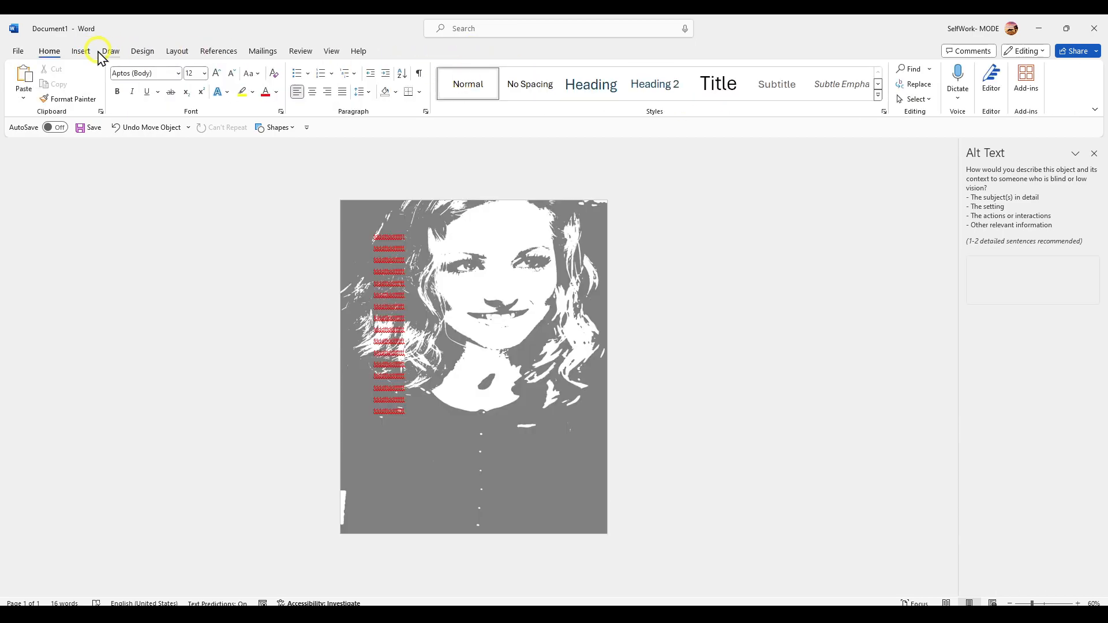
- Insert blank page space after the first text line and review the header pictures across the pages
left_click(109, 55)
left_click(81, 52)
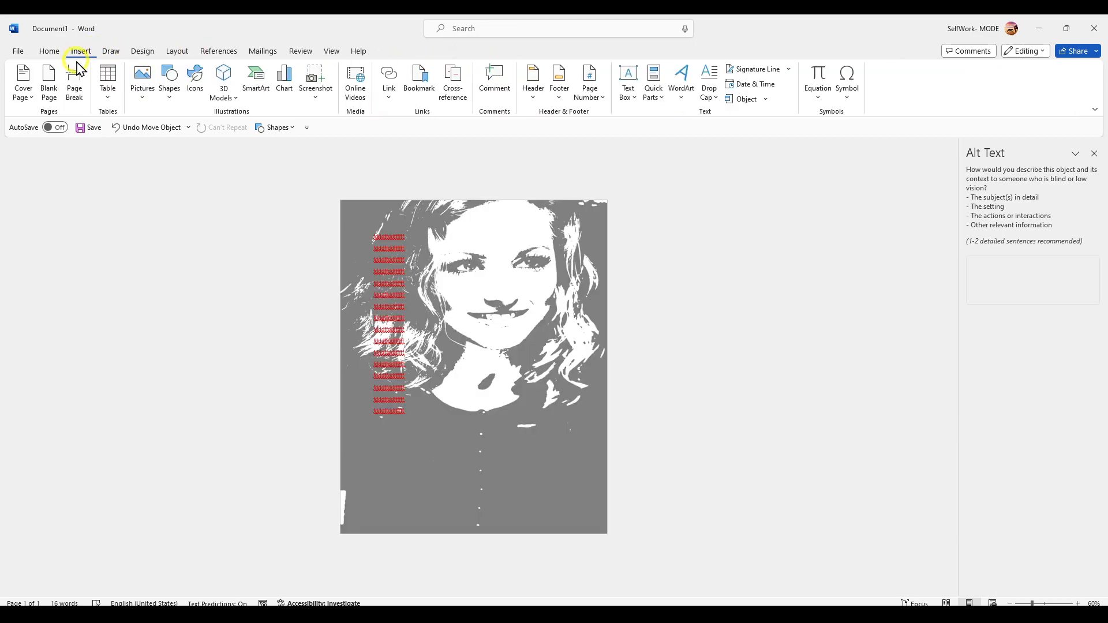
left_click(48, 92)
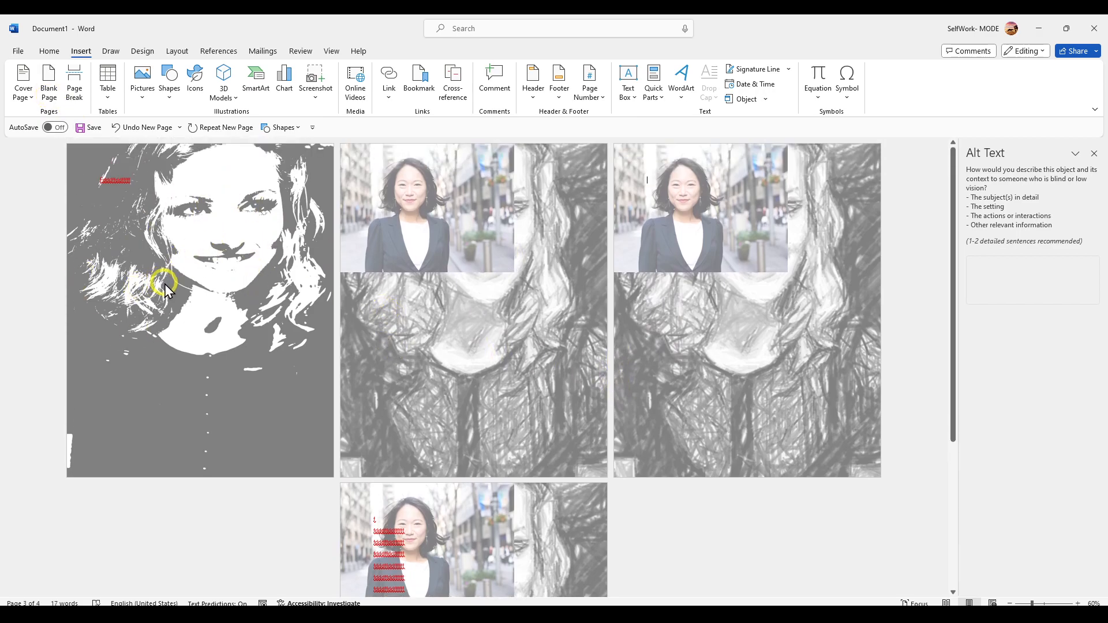
scroll(434, 309, "down", 5)
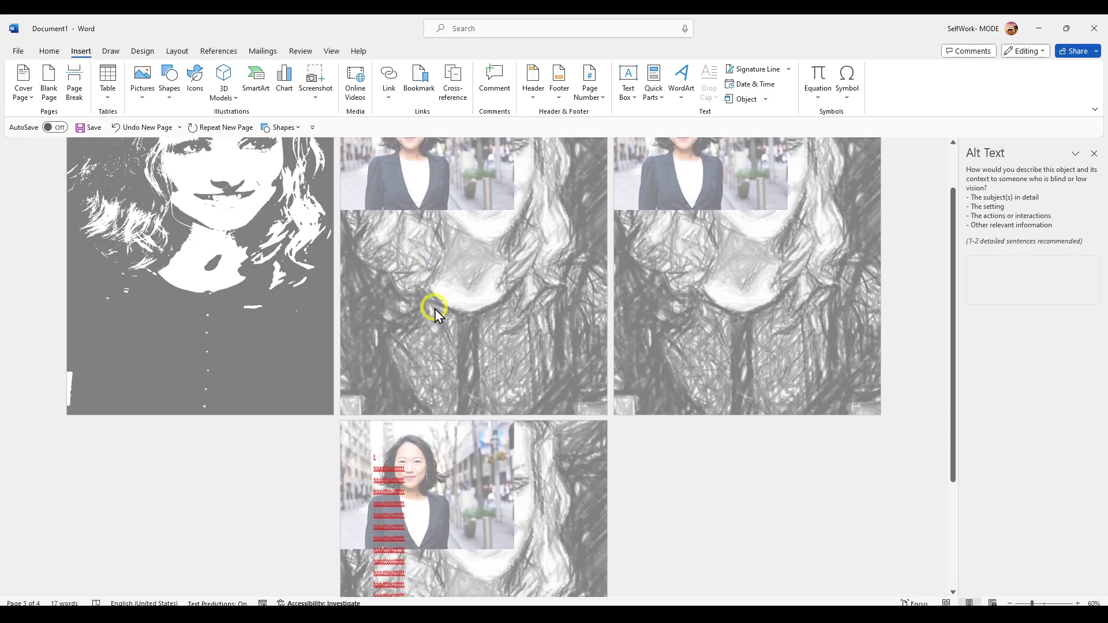
- Turn on the section number display in the status bar and return to the start of the second page
scroll(437, 308, "up", 5)
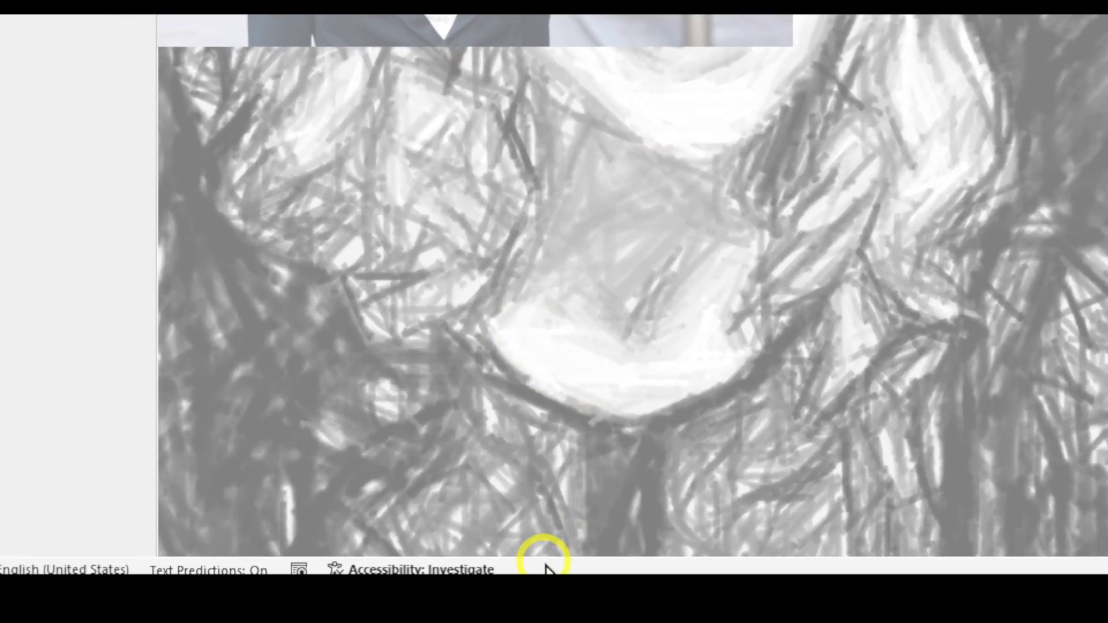
right_click(545, 567)
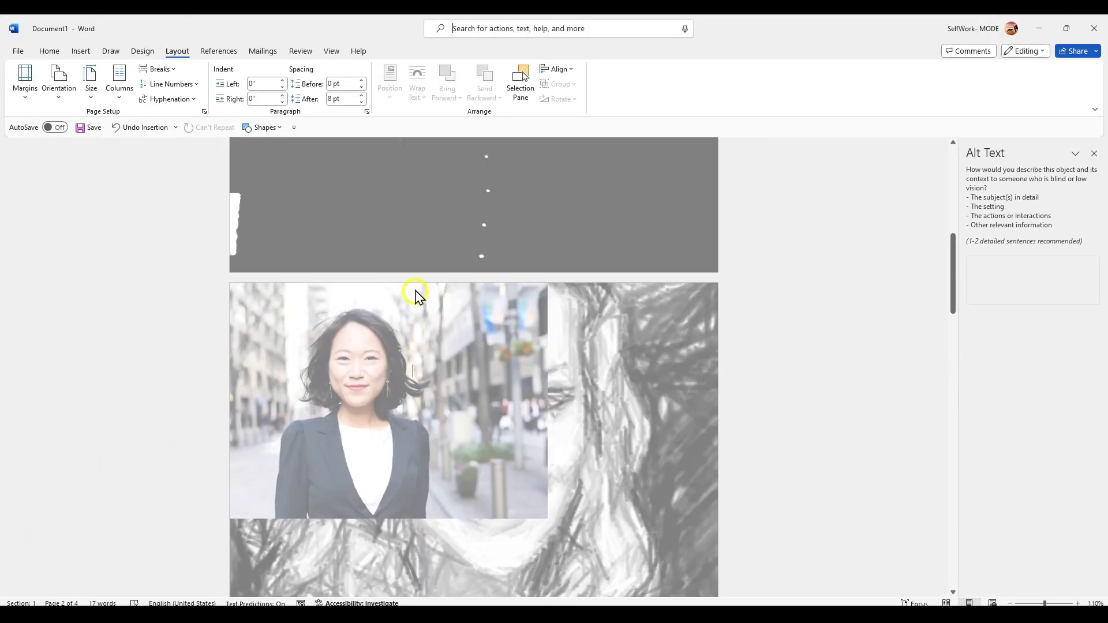
scroll(411, 256, "up", 8)
scroll(411, 256, "down", 8)
- Insert a Next Page section break so that the second page starts a new section
left_click(398, 288)
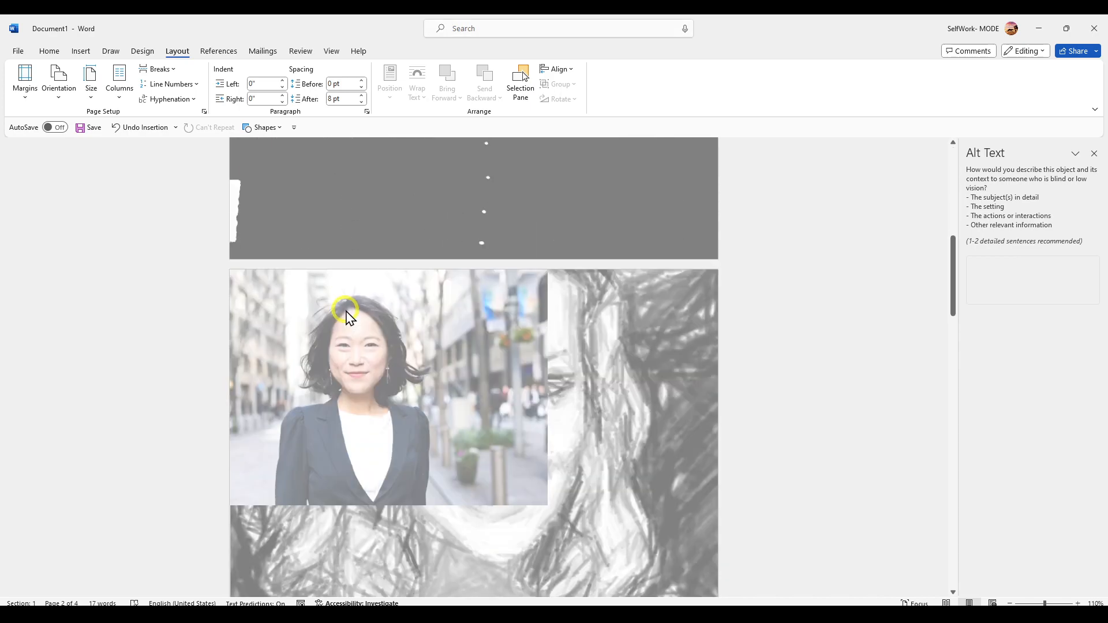
left_click(141, 51)
left_click(119, 48)
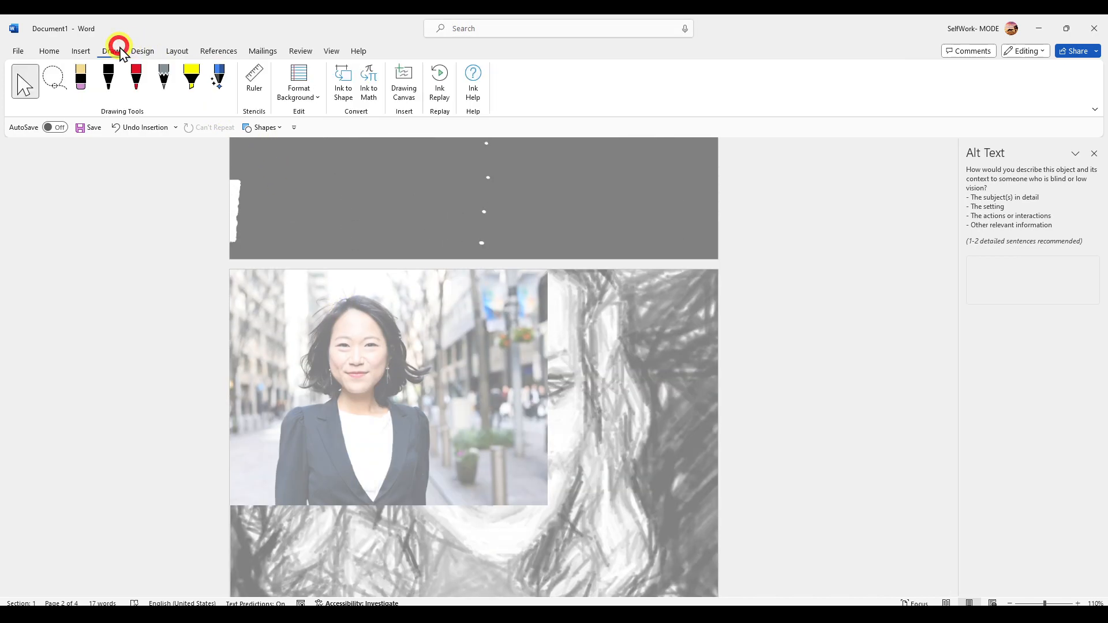
left_click(175, 51)
left_click(173, 71)
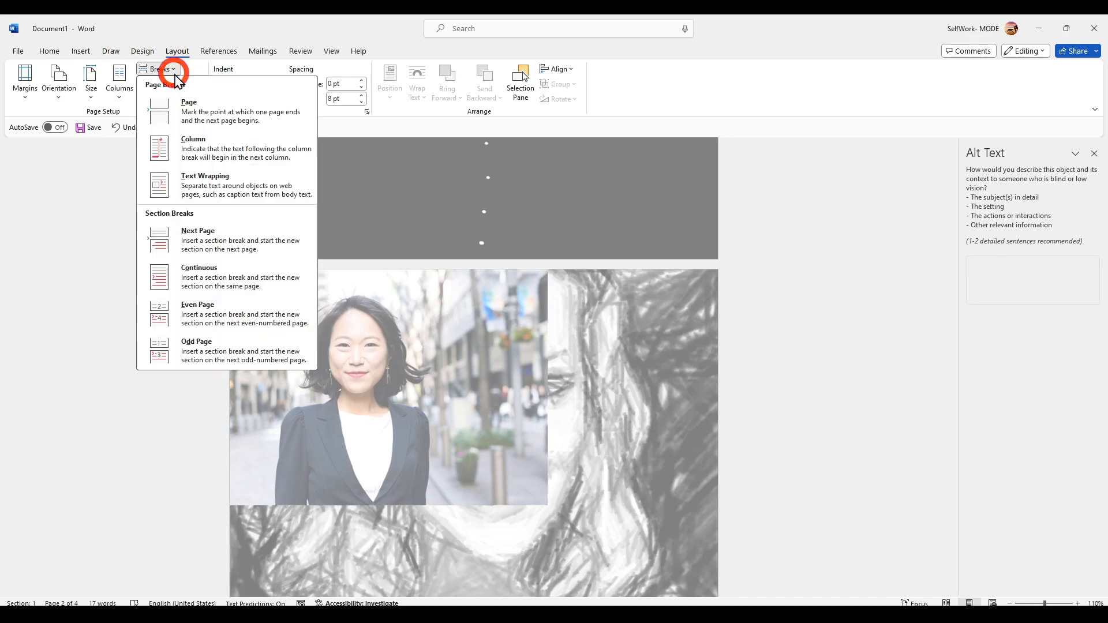
left_click(189, 232)
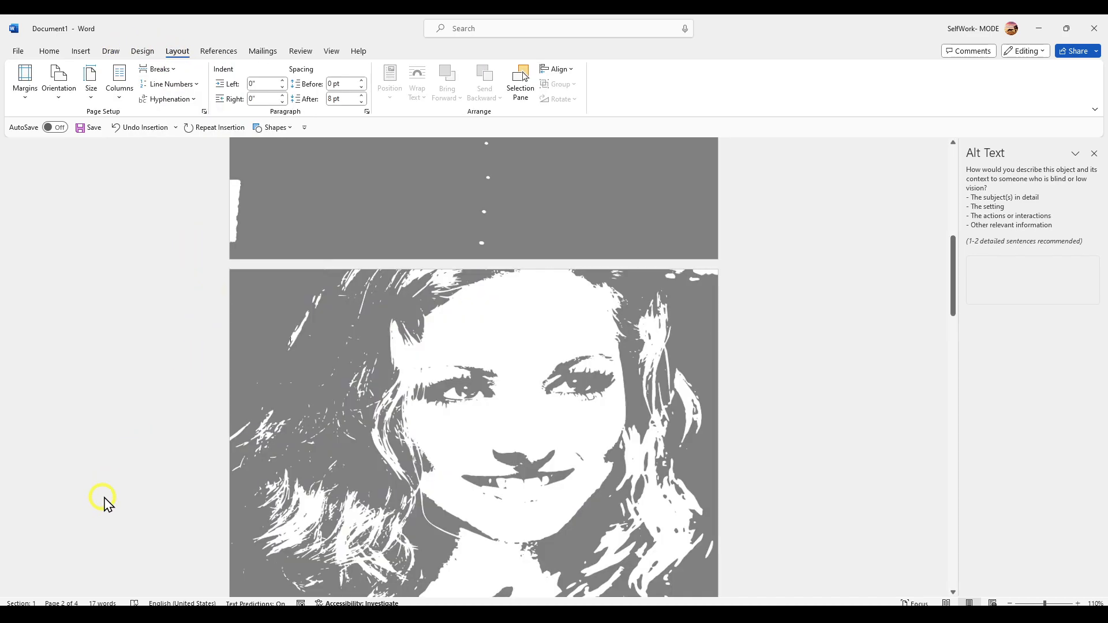
- Insert further Next Page section breaks so that the third and fourth pages each start their own section
scroll(292, 297, "up", 3)
scroll(300, 293, "down", 7)
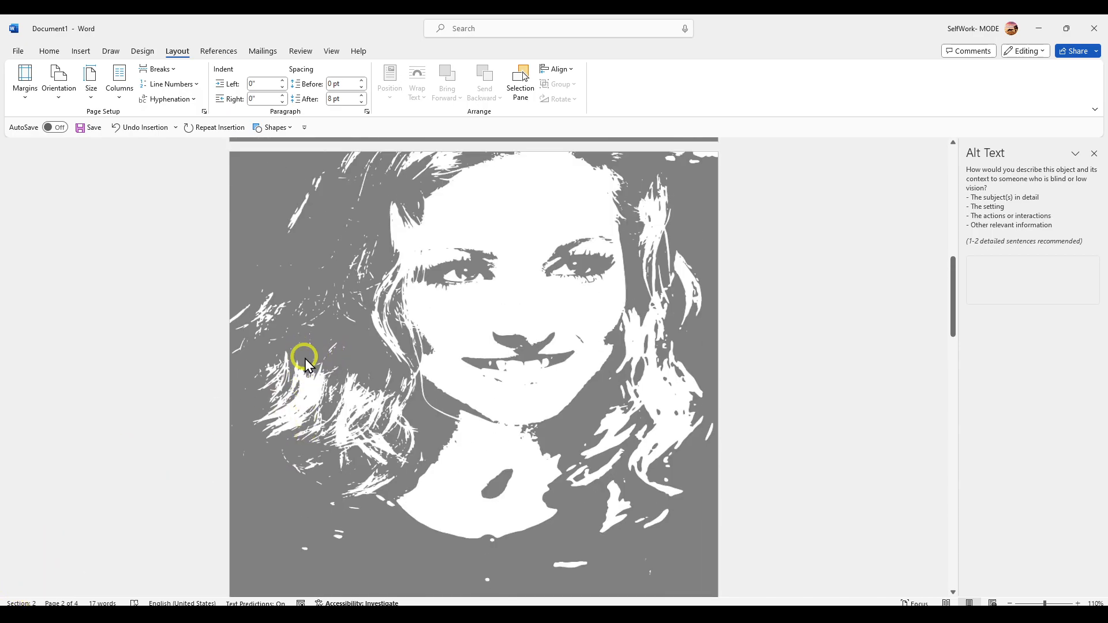
scroll(305, 359, "down", 6)
left_click_drag(295, 280, 316, 318)
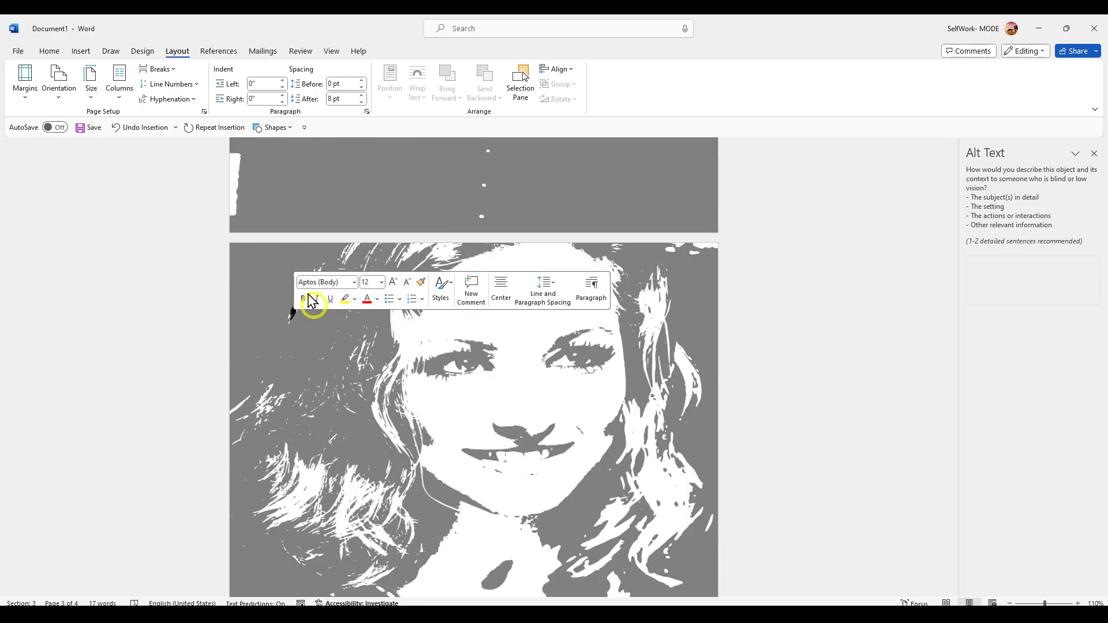
left_click(157, 70)
left_click(224, 248)
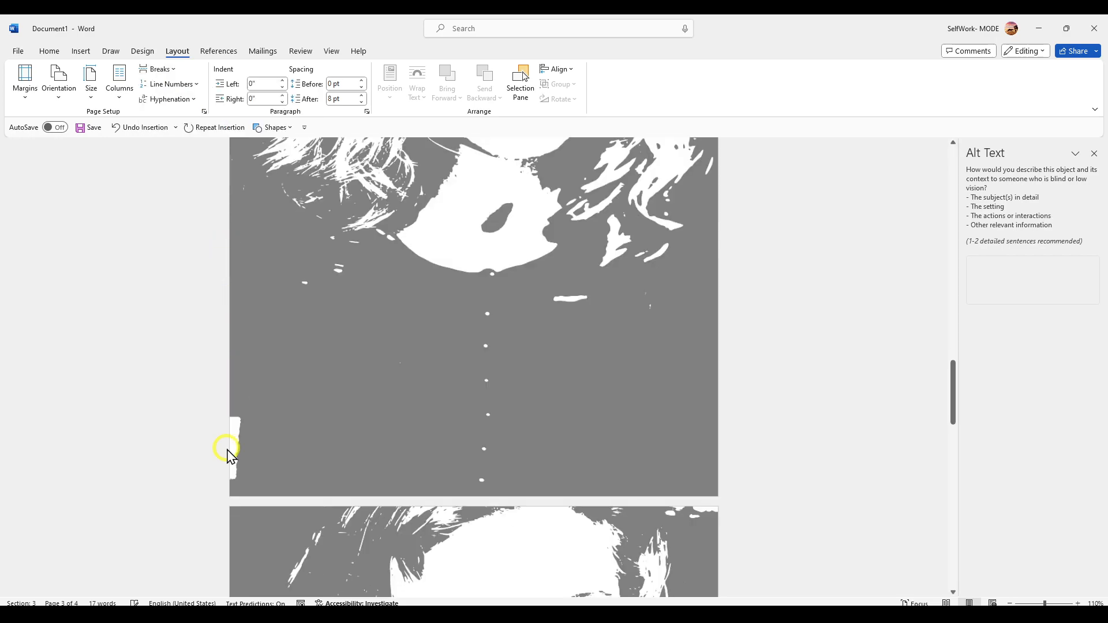
scroll(215, 474, "down", 15)
scroll(215, 474, "up", 15)
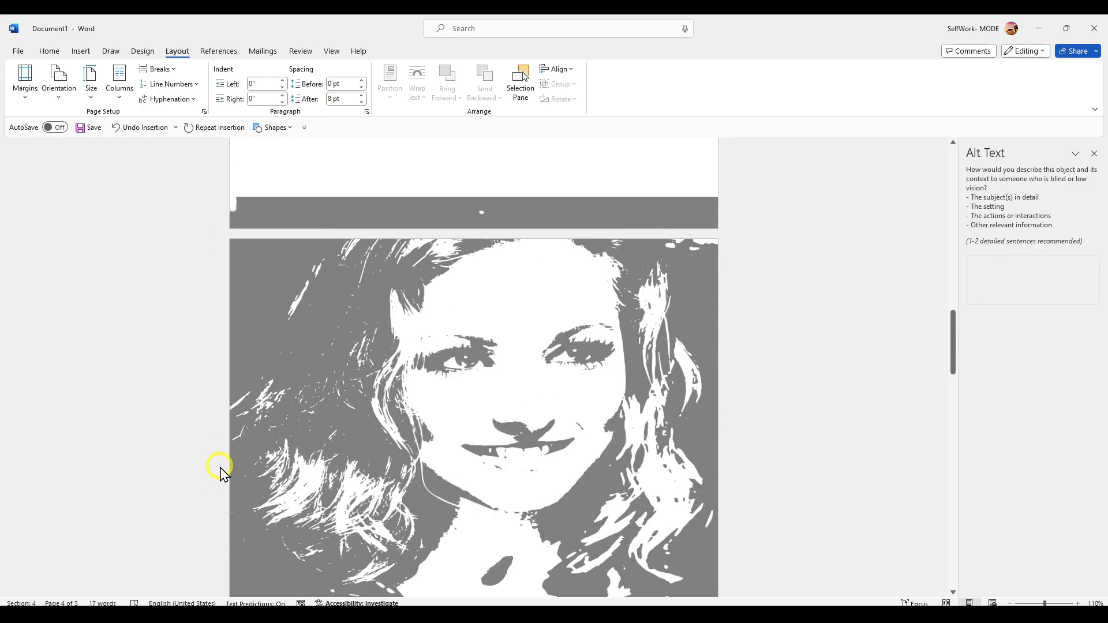
scroll(220, 472, "up", 15)
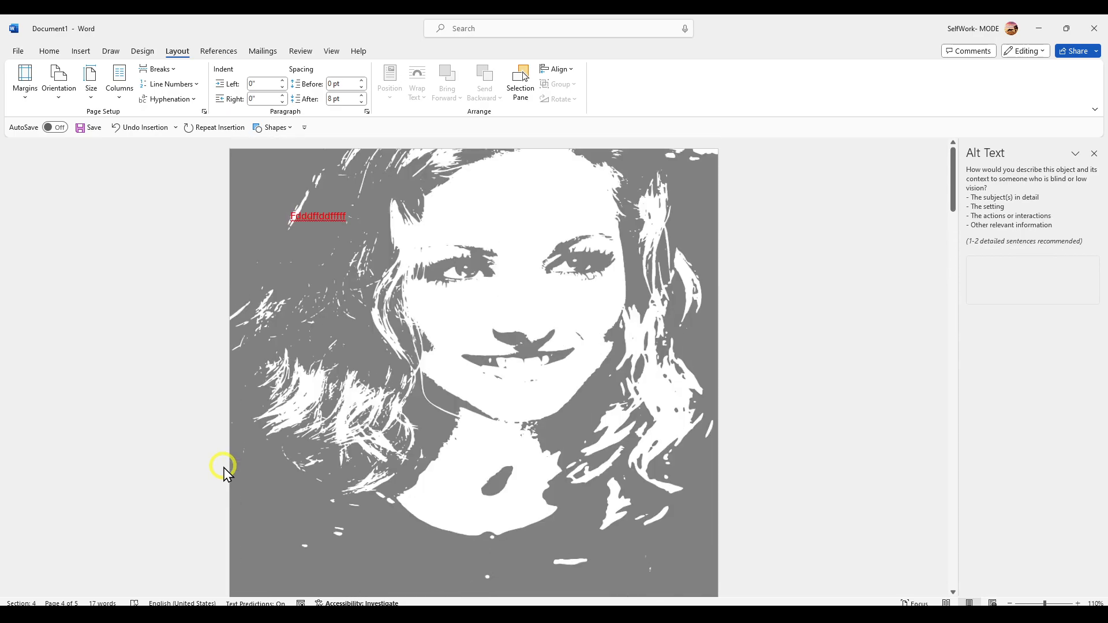
- Open the headers for editing and unlink the first-page header of section 2 from the previous section
double_click(323, 346)
scroll(357, 355, "up", 4)
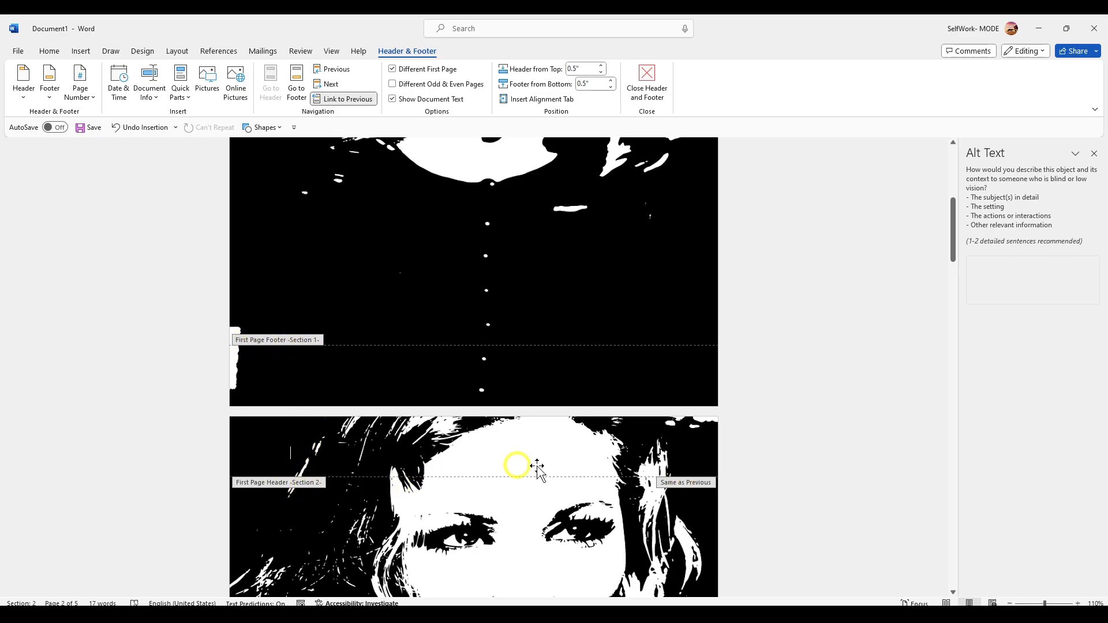
left_click(673, 487)
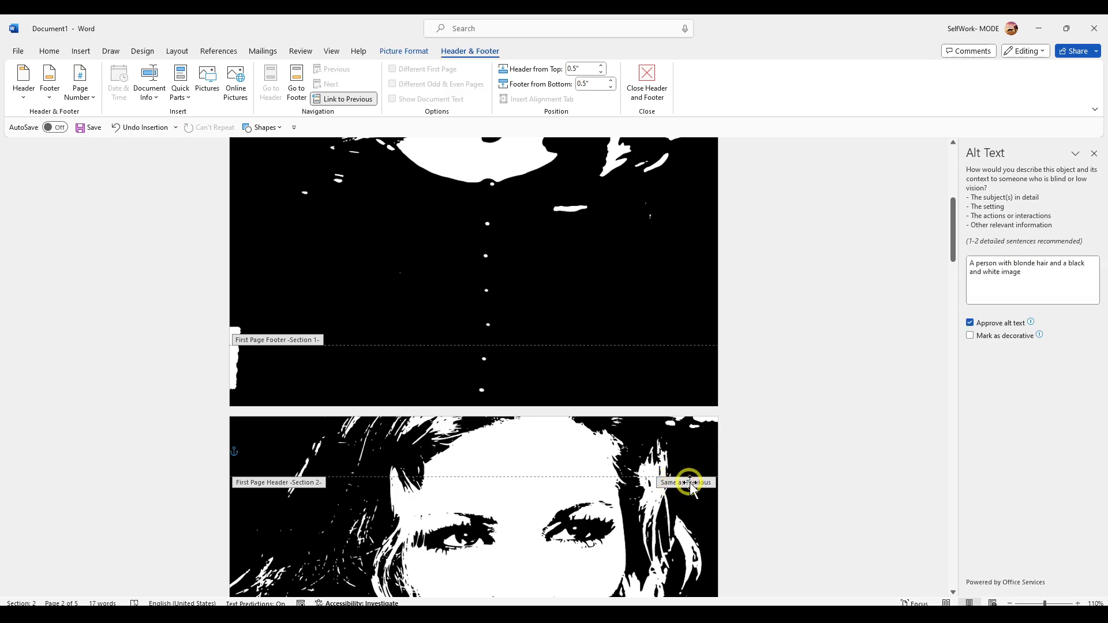
left_click(340, 99)
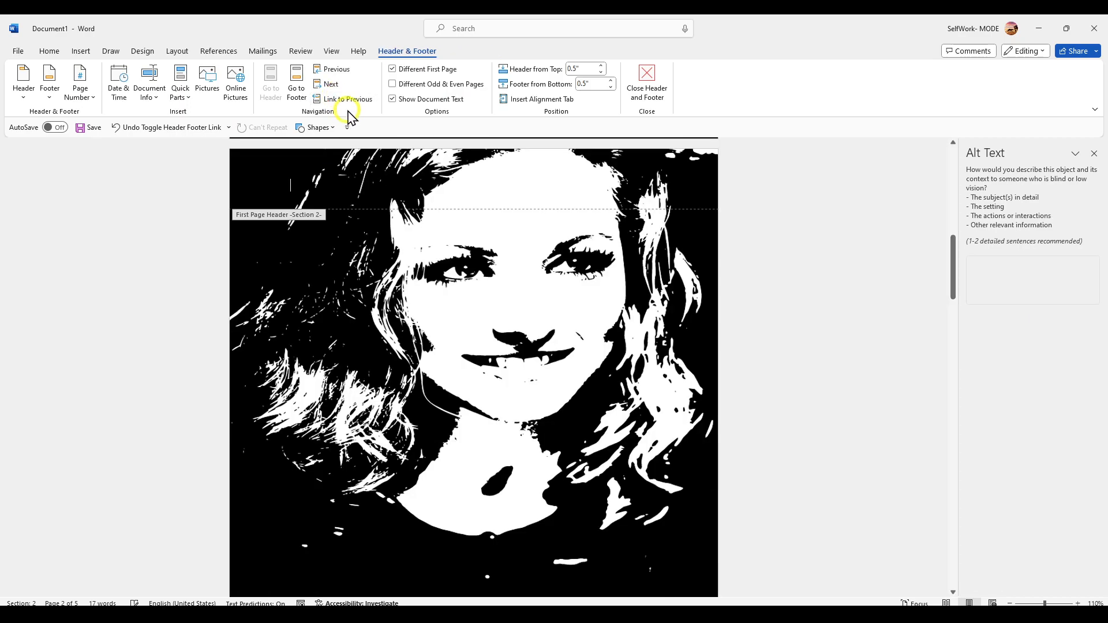
- Turn off Link to Previous for the first-page header of section 3
scroll(407, 248, "down", 5)
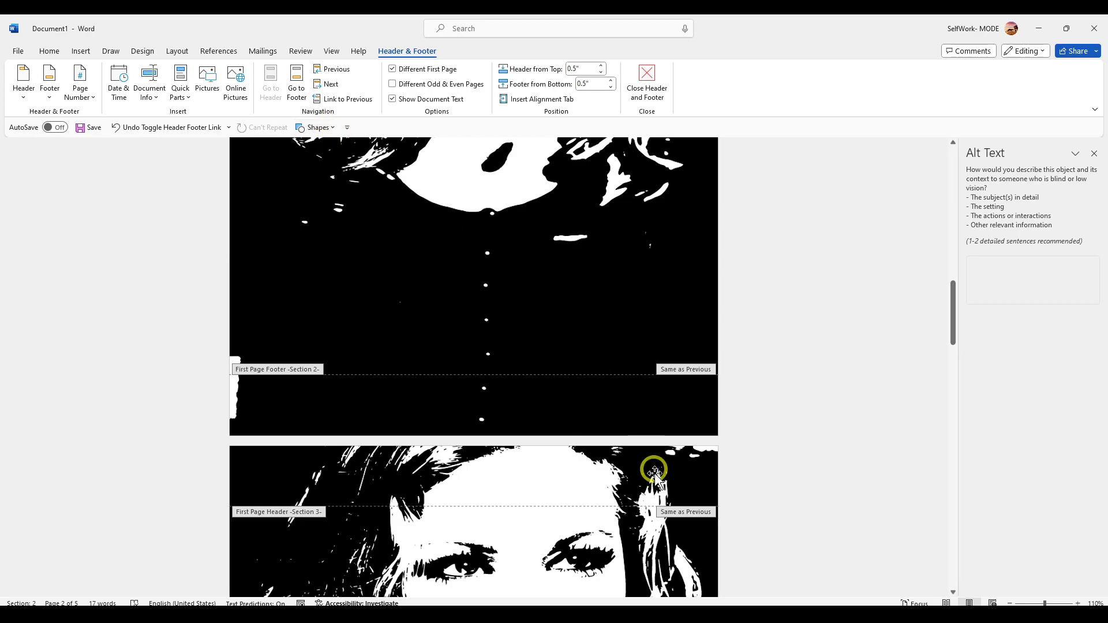
left_click(371, 465)
scroll(372, 470, "down", 1)
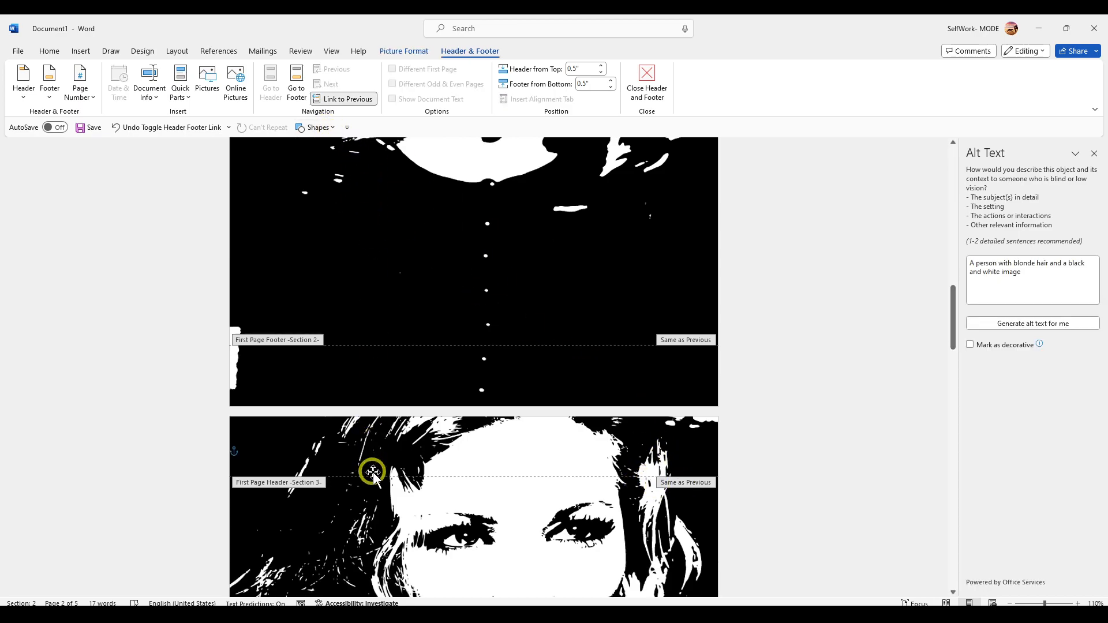
left_click(337, 99)
- Unlink section 4's first-page header from section 3's header
scroll(388, 213, "down", 10)
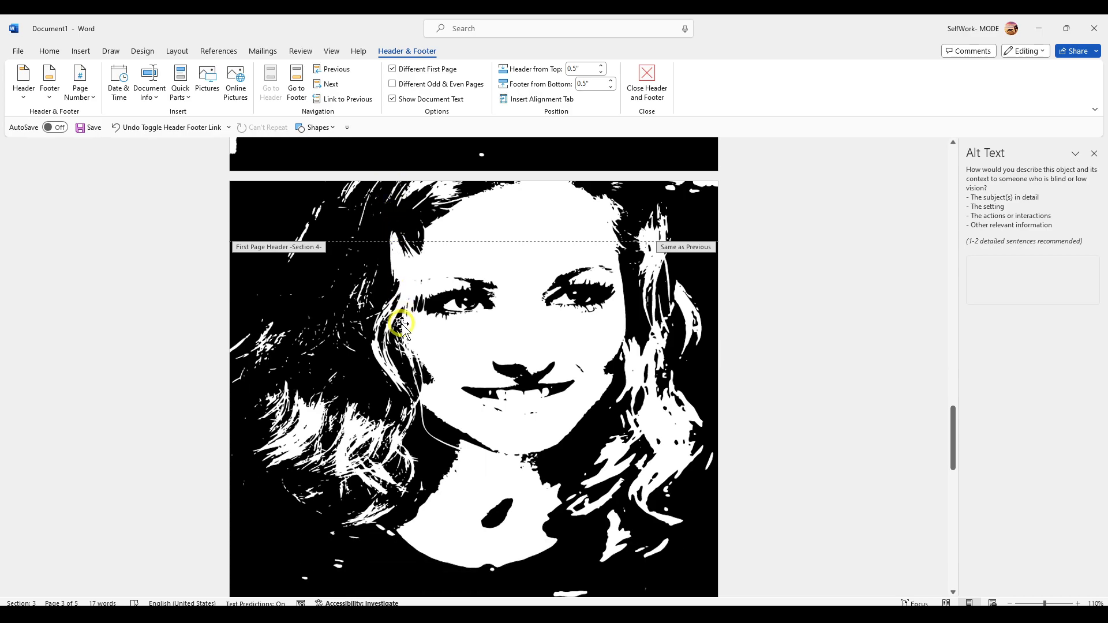
scroll(401, 324, "down", 1)
scroll(444, 347, "up", 7)
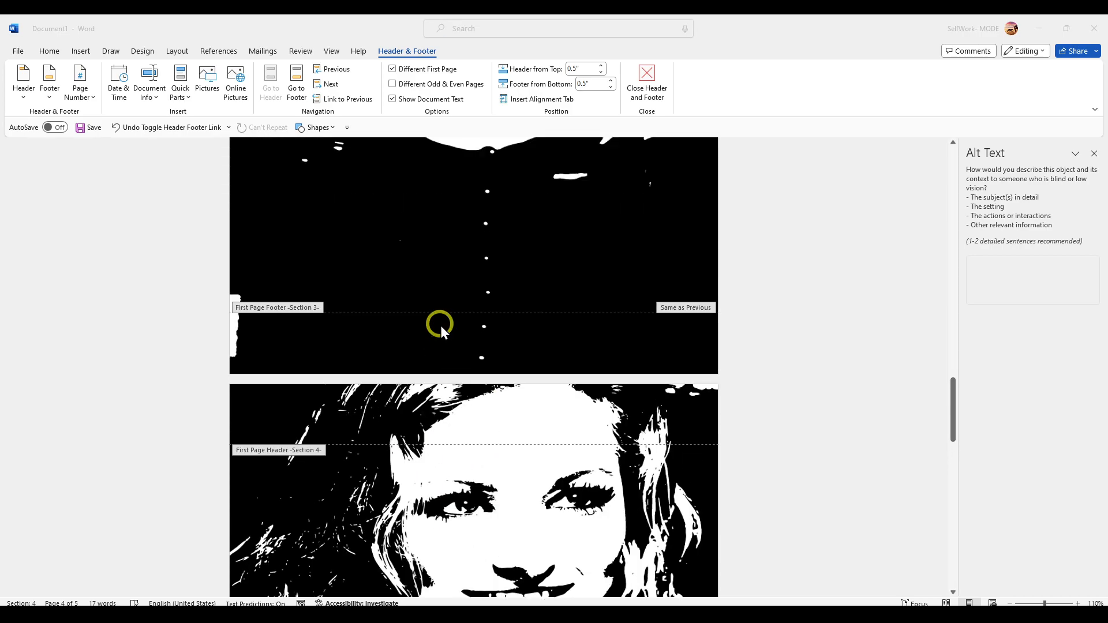
- Check the first-page headers of sections 1 to 3 for any remaining link to the previous section
scroll(441, 327, "up", 10)
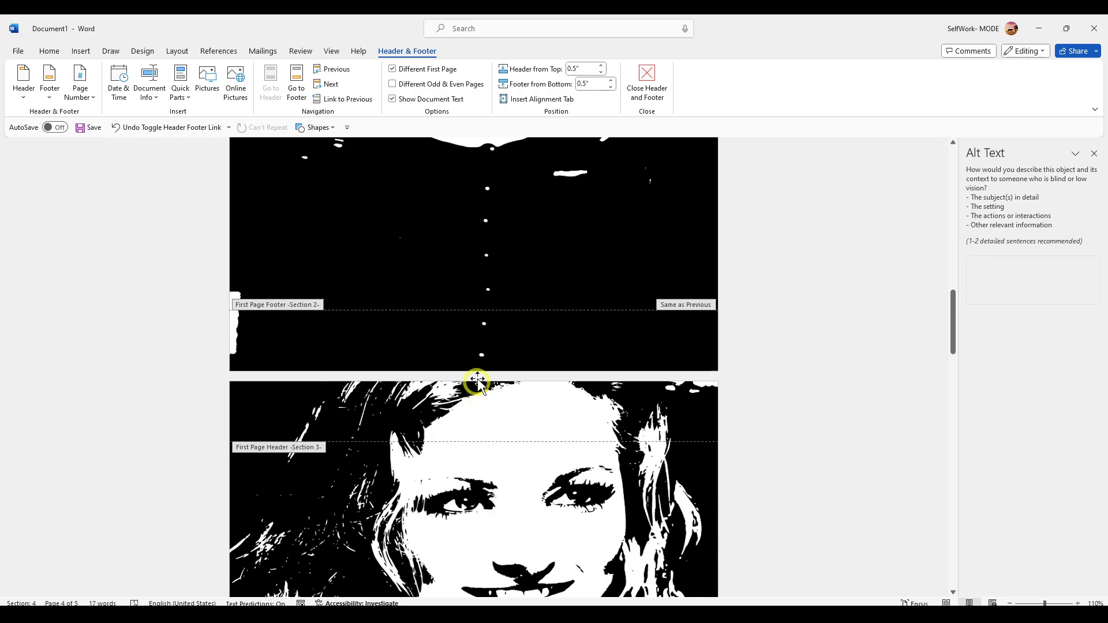
scroll(492, 392, "down", 4)
scroll(494, 404, "up", 15)
left_click(495, 414)
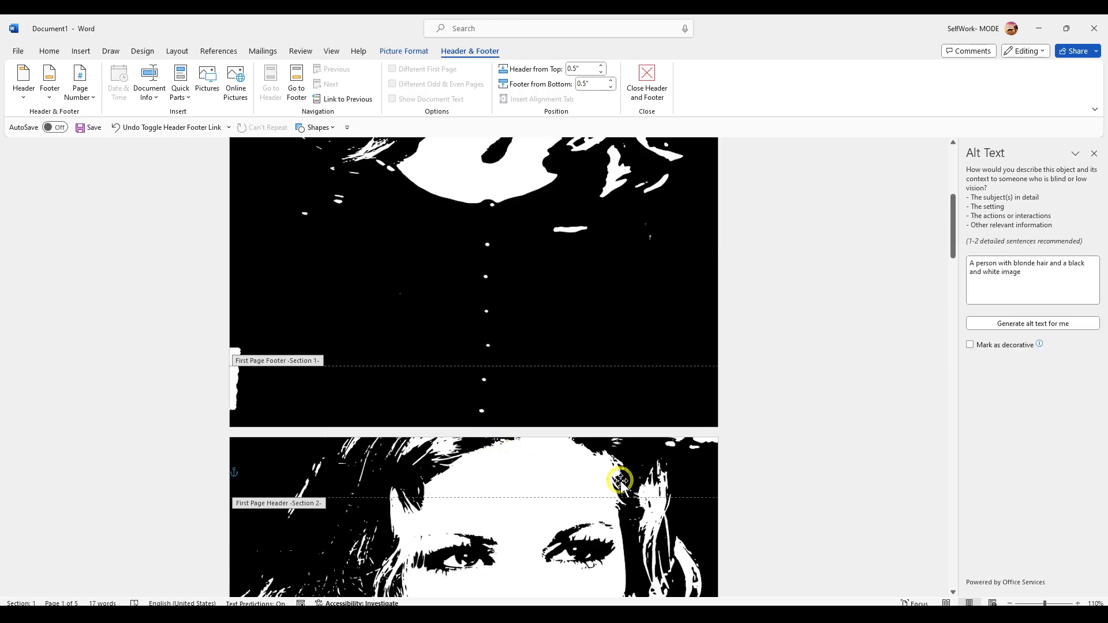
left_click(332, 101)
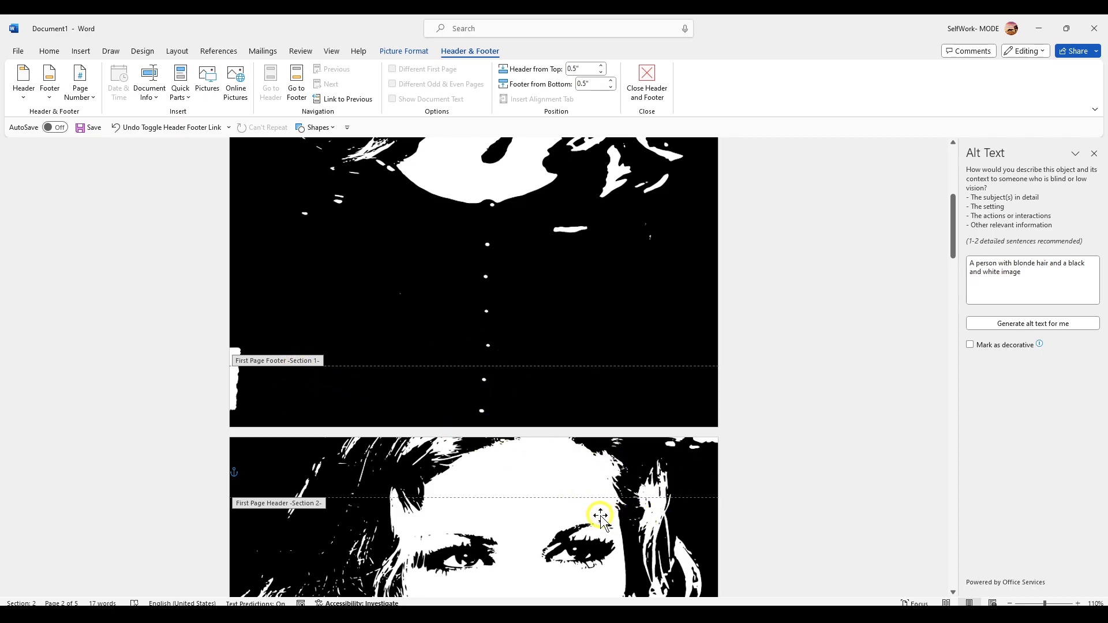
scroll(445, 460, "down", 12)
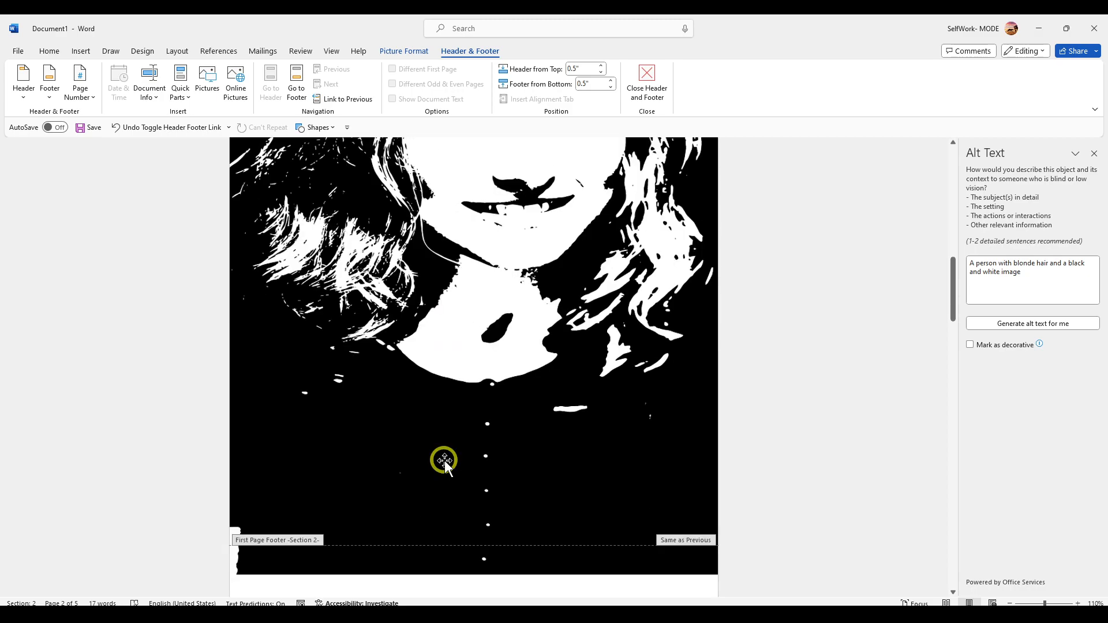
scroll(444, 460, "down", 5)
left_click(515, 361)
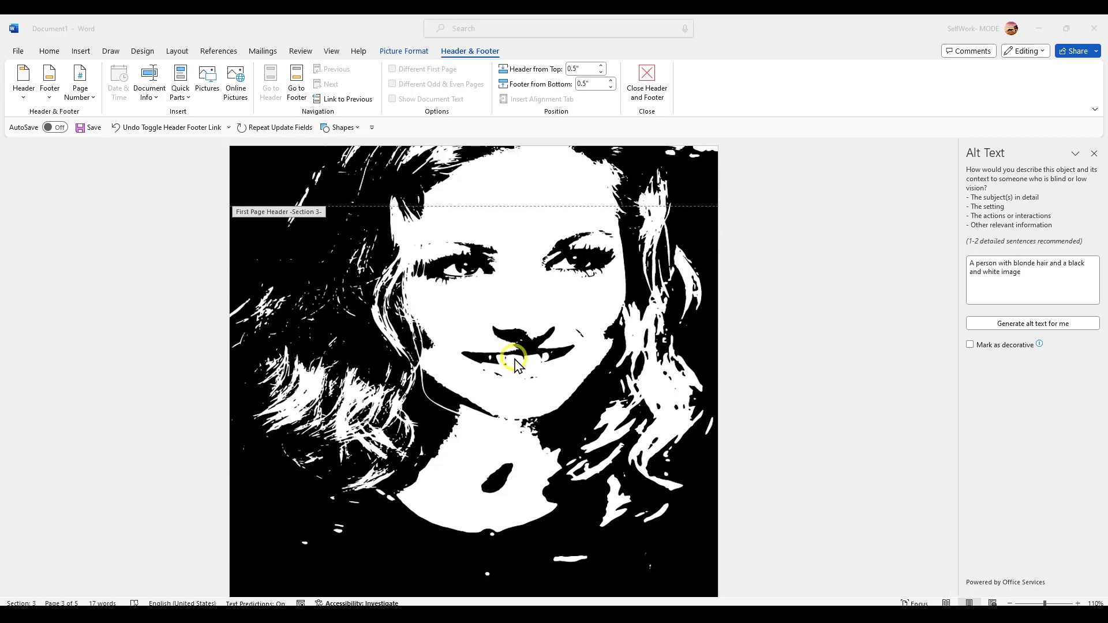
scroll(502, 341, "up", 18)
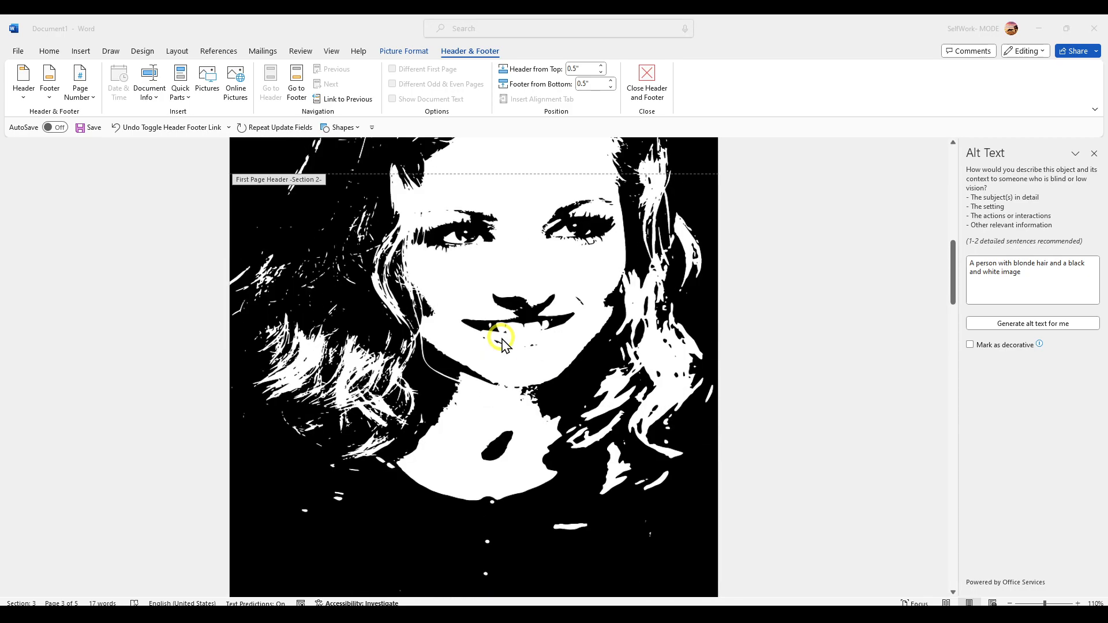
scroll(501, 338, "up", 8)
scroll(404, 346, "down", 10)
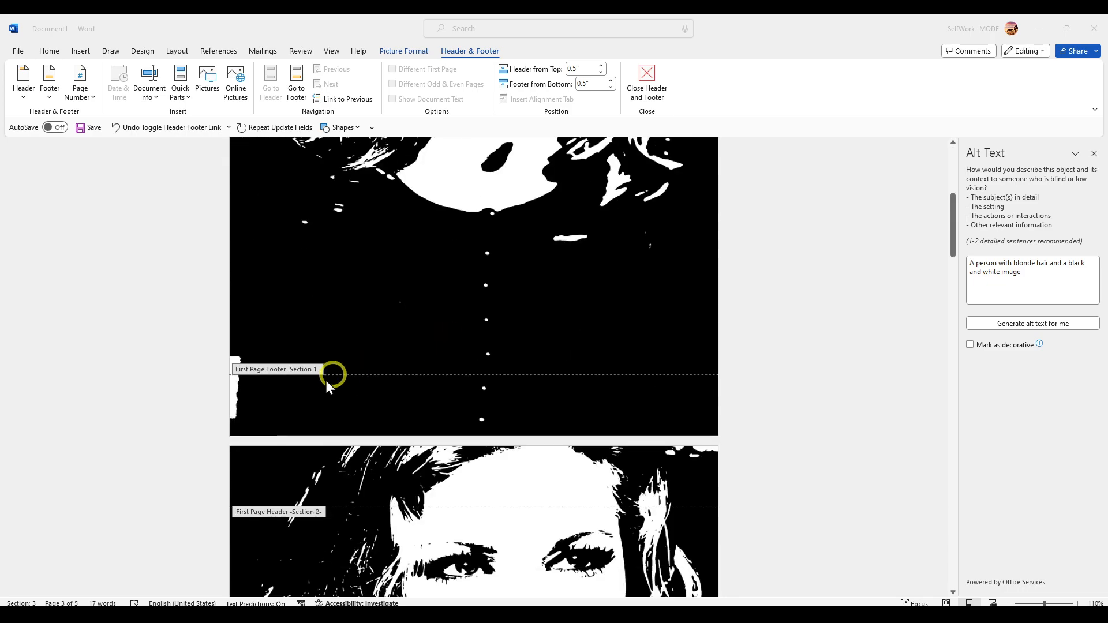
scroll(330, 380, "up", 9)
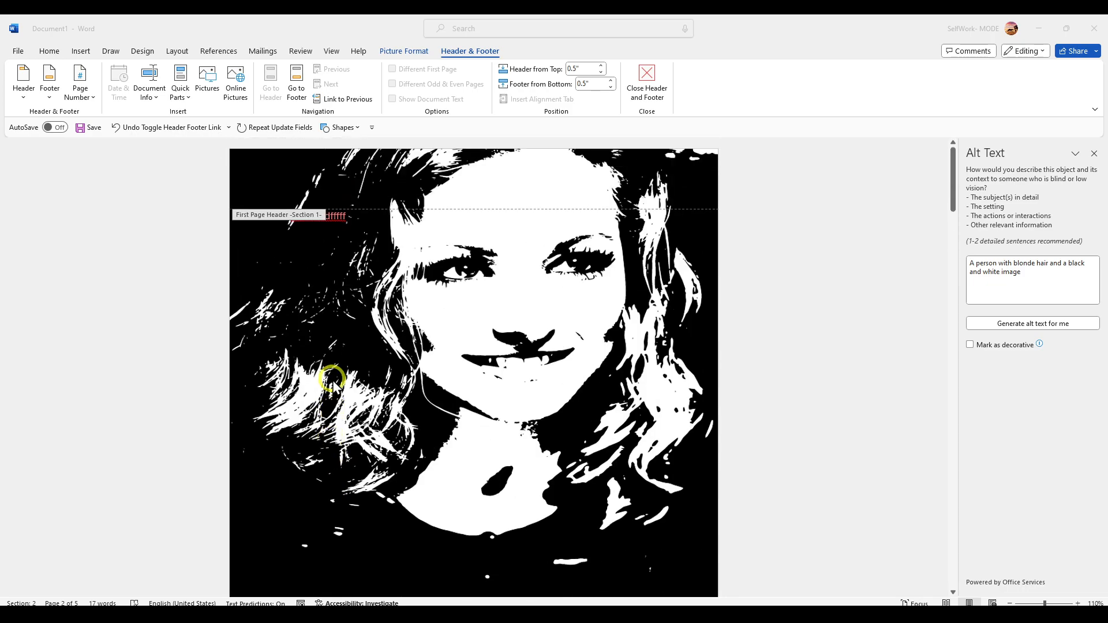
- Insert the picture file Illustrator from the Downloads folder into section 1's first-page header
left_click(313, 300)
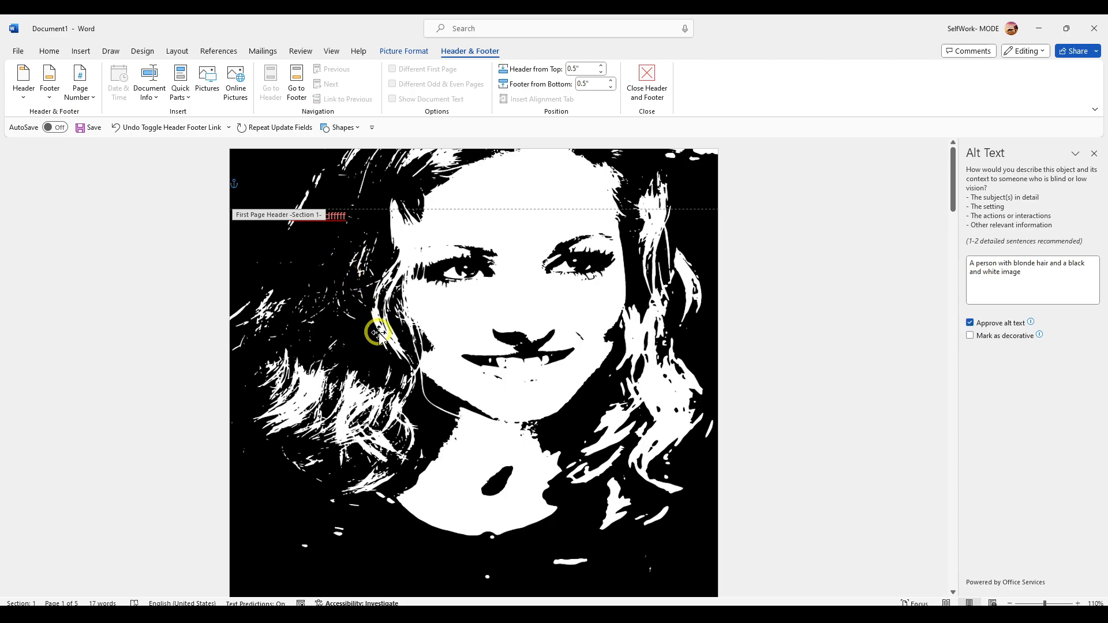
key("alt")
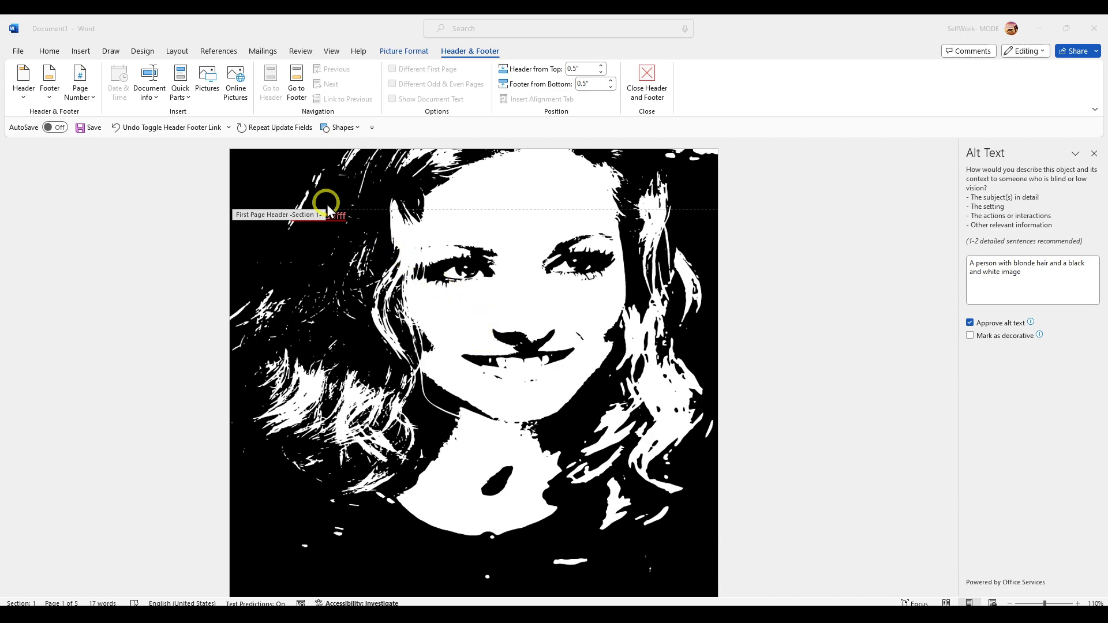
left_click(338, 189)
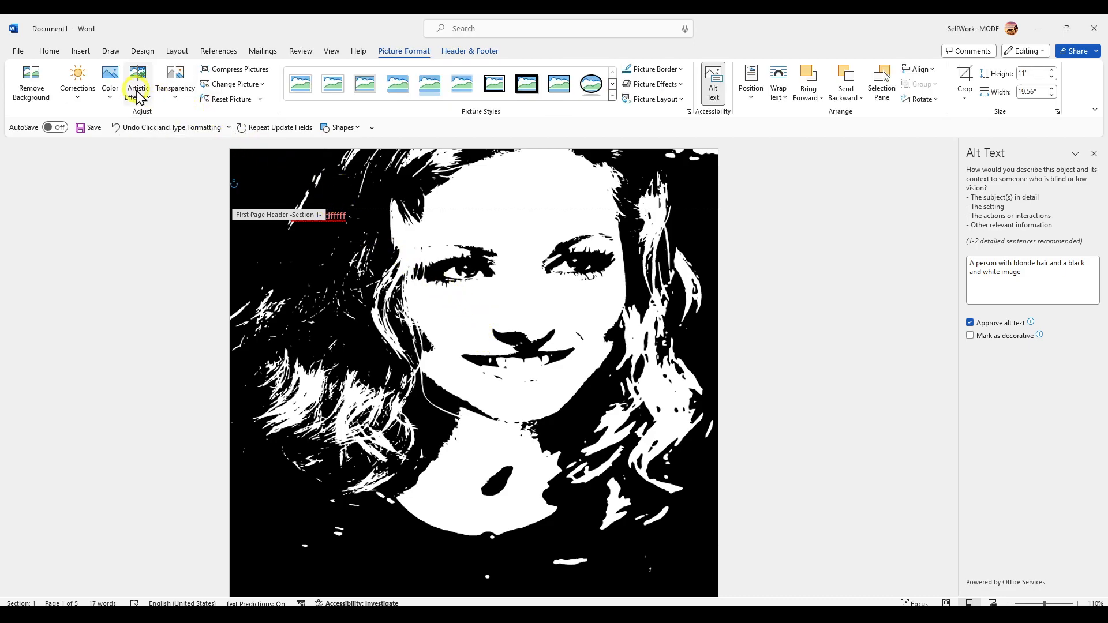
left_click(111, 51)
left_click(81, 50)
left_click(143, 87)
left_click(166, 132)
double_click(325, 215)
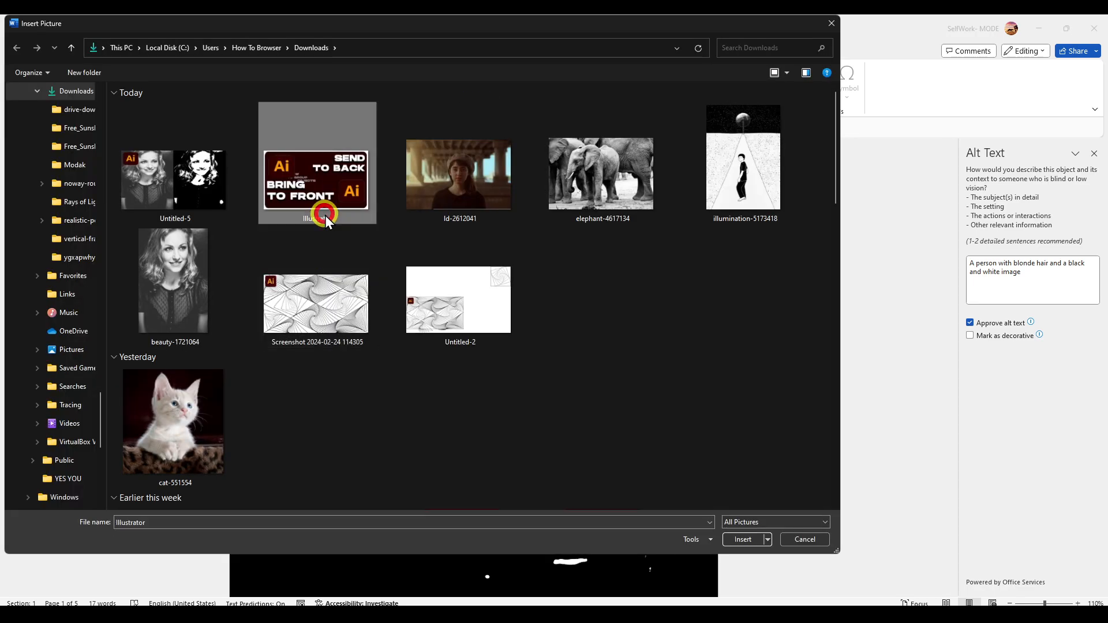
- Set the text wrapping of the inserted Illustrator picture to Behind Text
right_click(369, 220)
left_click(369, 220)
left_click(673, 187)
left_click(729, 295)
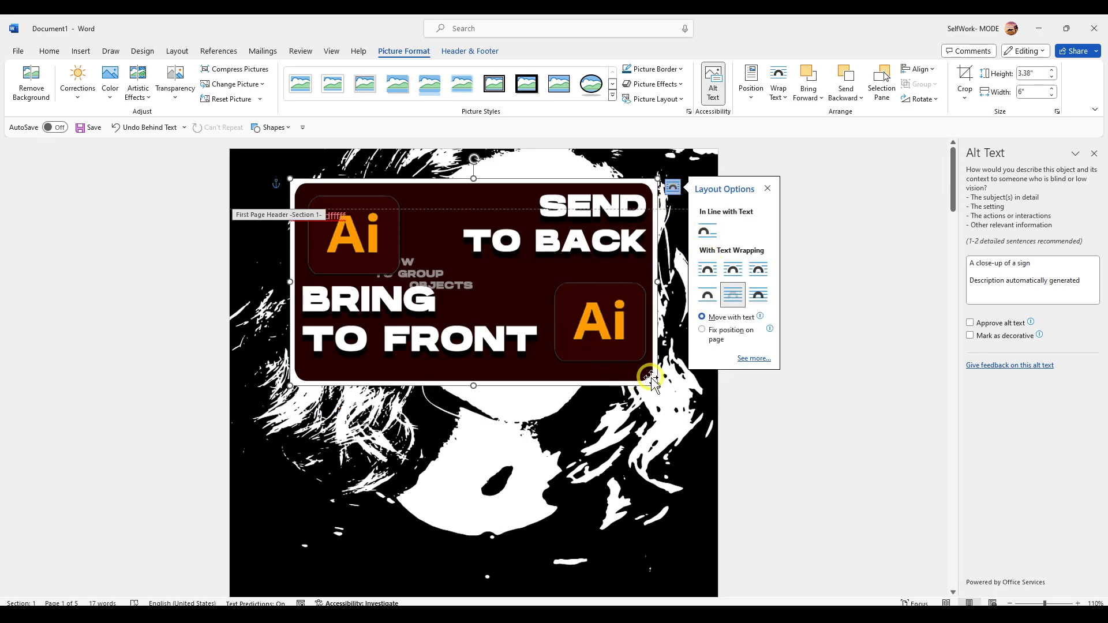
- Enlarge the Illustrator picture to about 10.79" high by 12.38" wide so that it covers the first page
left_click_drag(697, 454, 724, 539)
left_click_drag(290, 179, 178, 146)
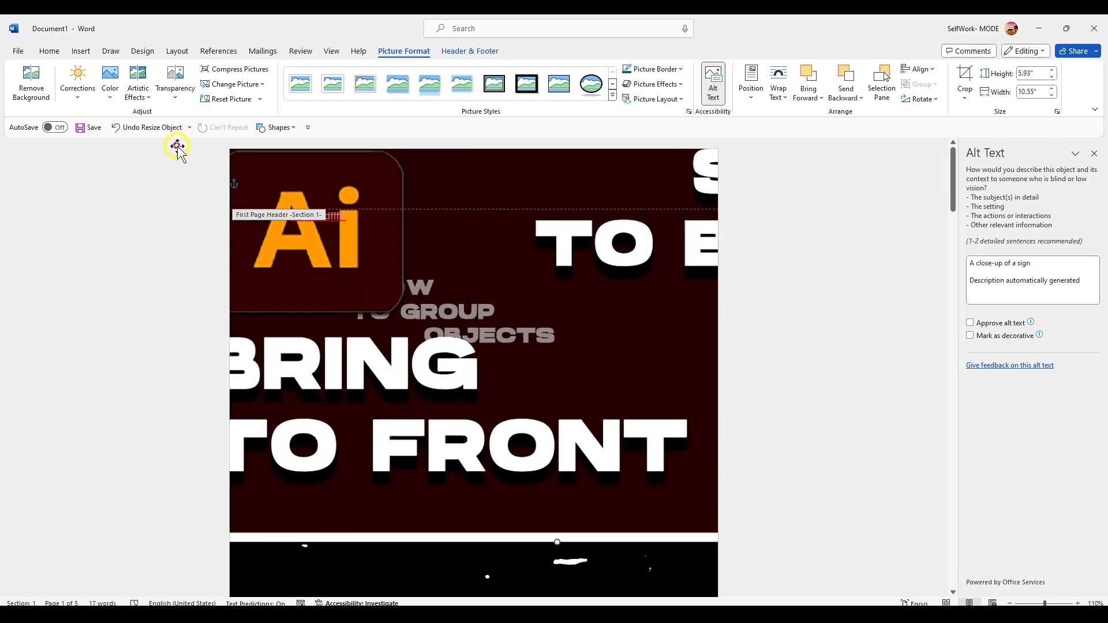
scroll(307, 270, "down", 3)
scroll(307, 270, "down", 2)
left_click_drag(554, 274, 420, 364)
scroll(420, 364, "up", 5)
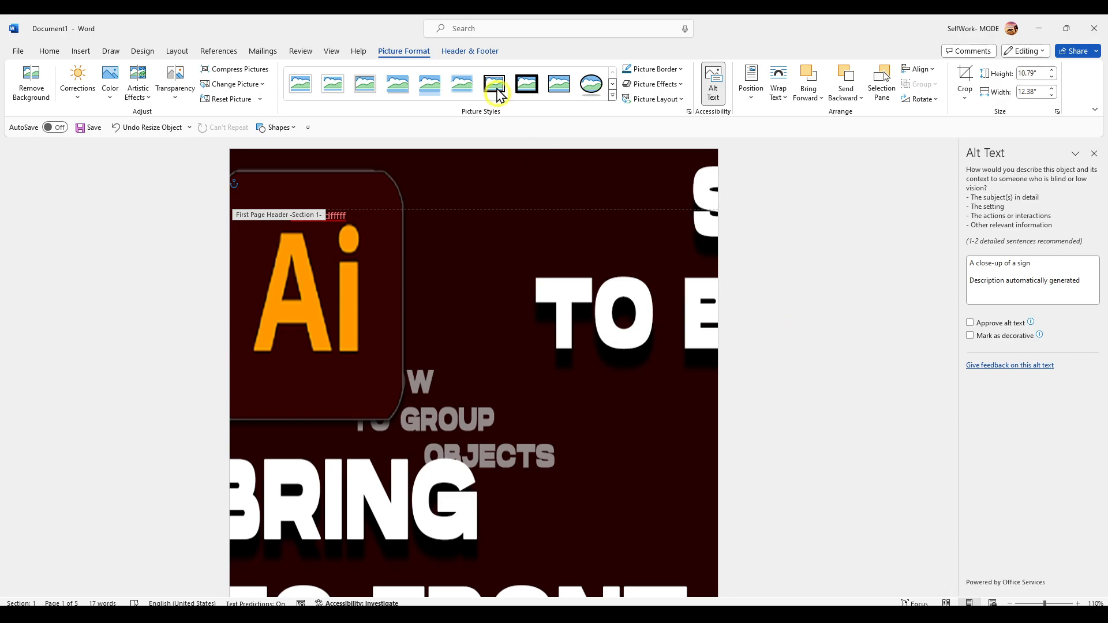
- Close the header and compare the background pictures of the first and second pages
left_click(472, 51)
scroll(346, 248, "up", 7)
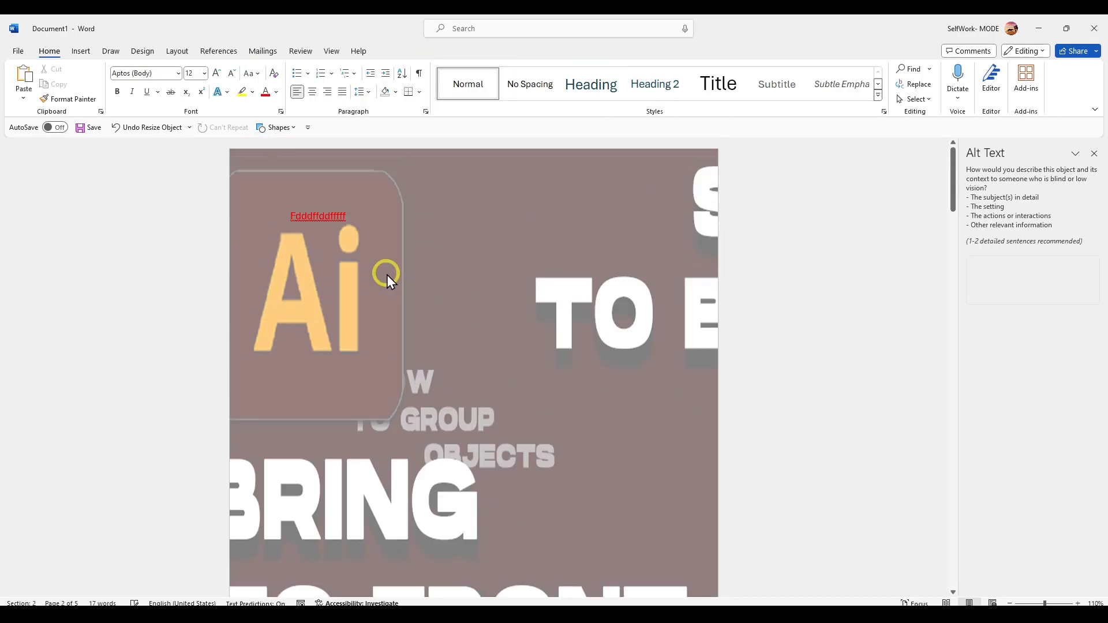
scroll(433, 271, "down", 4)
scroll(433, 257, "down", 10)
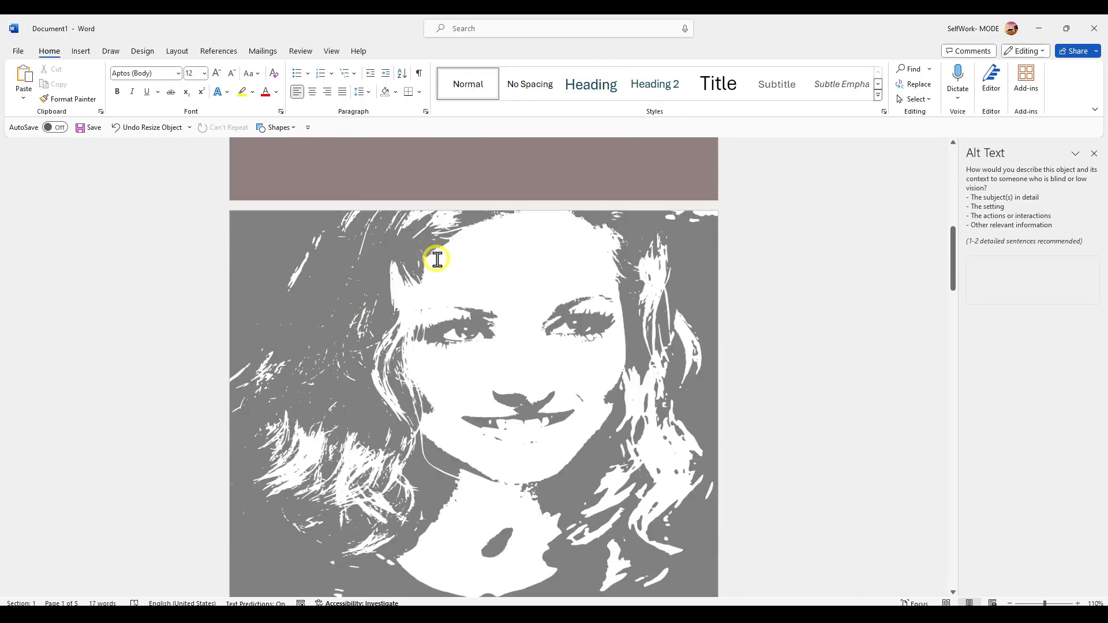
- Insert the stock image of the silver crown on a black pillow into section 2's first-page header
scroll(370, 178, "up", 3)
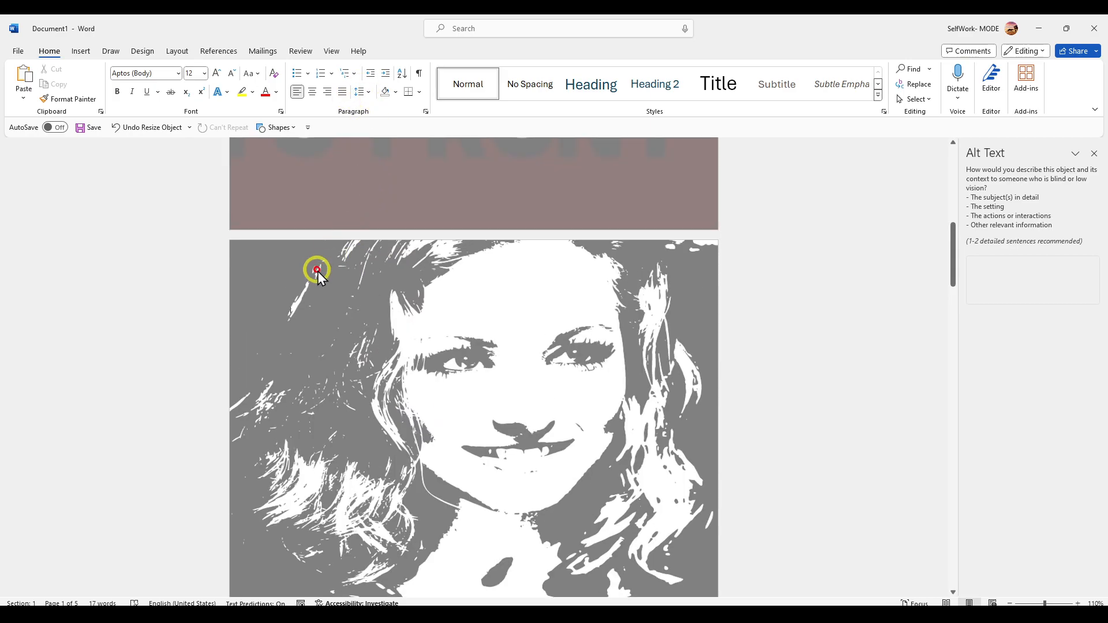
double_click(315, 268)
left_click(110, 53)
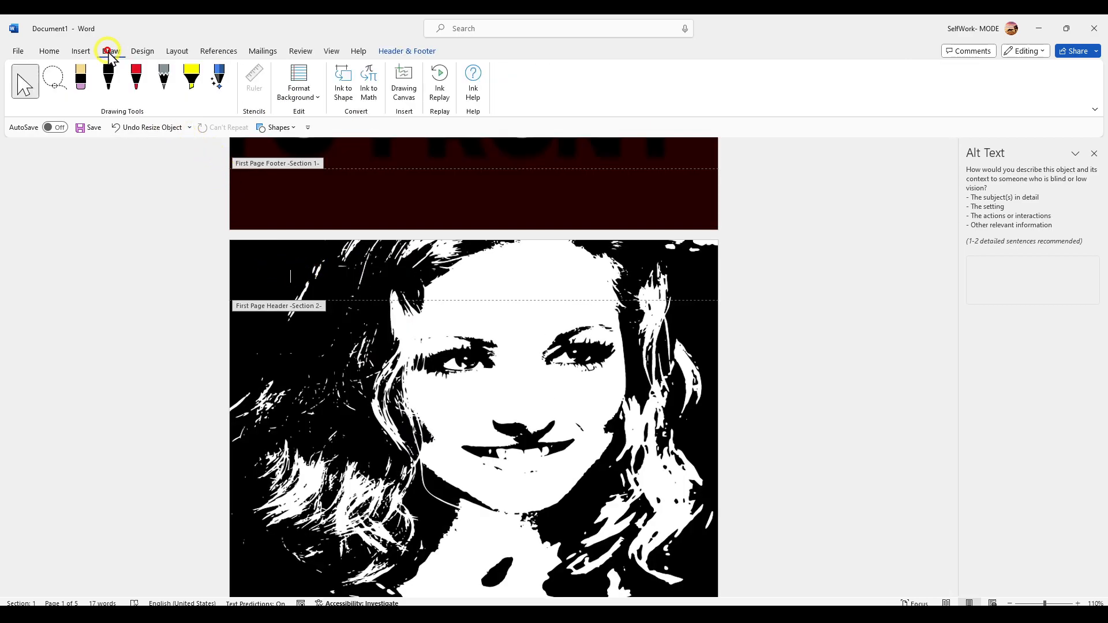
left_click(81, 51)
left_click(152, 99)
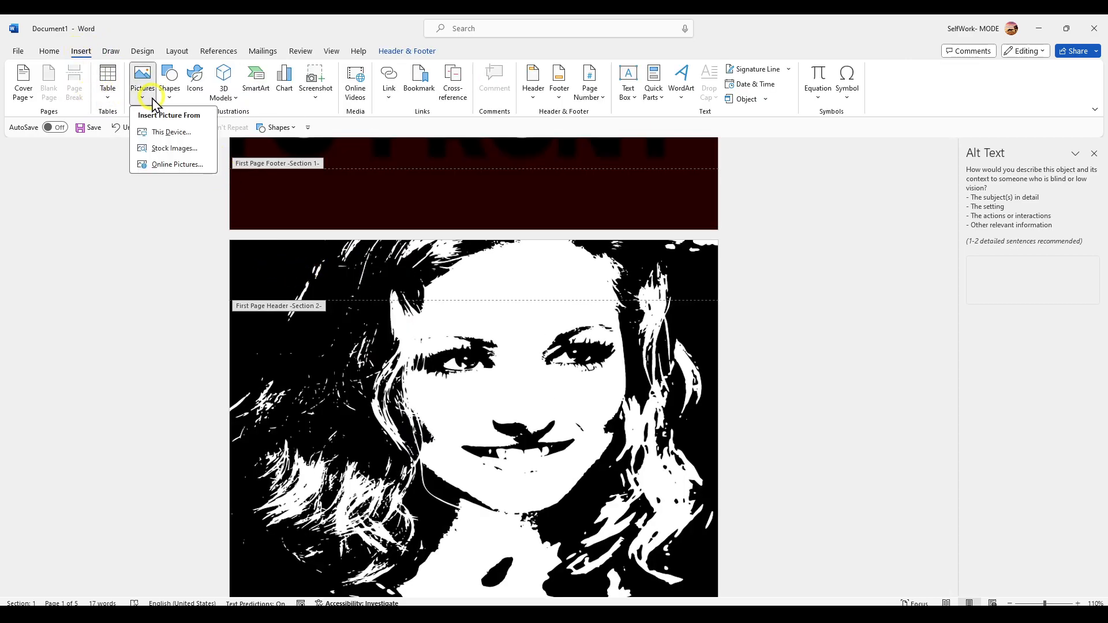
left_click(165, 148)
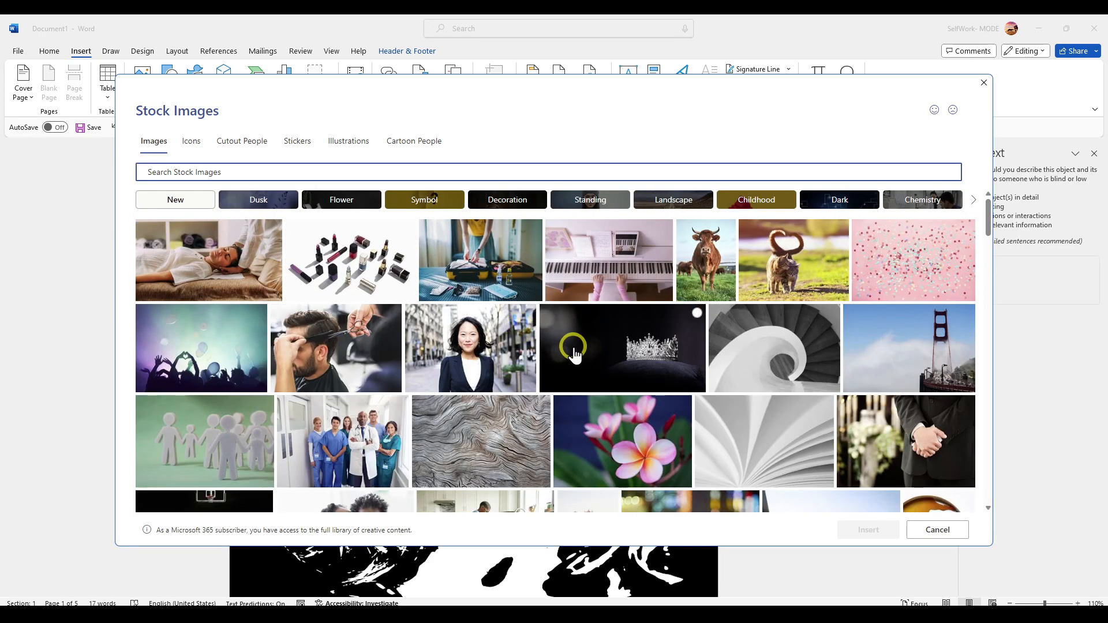
double_click(564, 344)
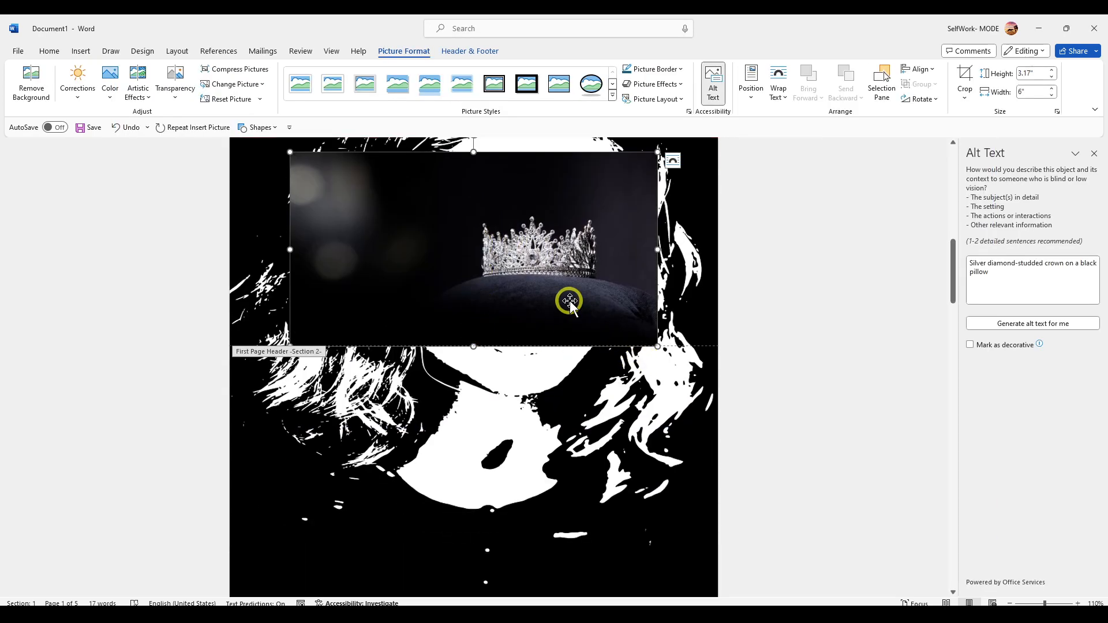
- Set the crown picture's text wrapping to Behind Text and enlarge it from its lower-right corner beyond the second page's right edge
left_click(673, 159)
left_click(733, 269)
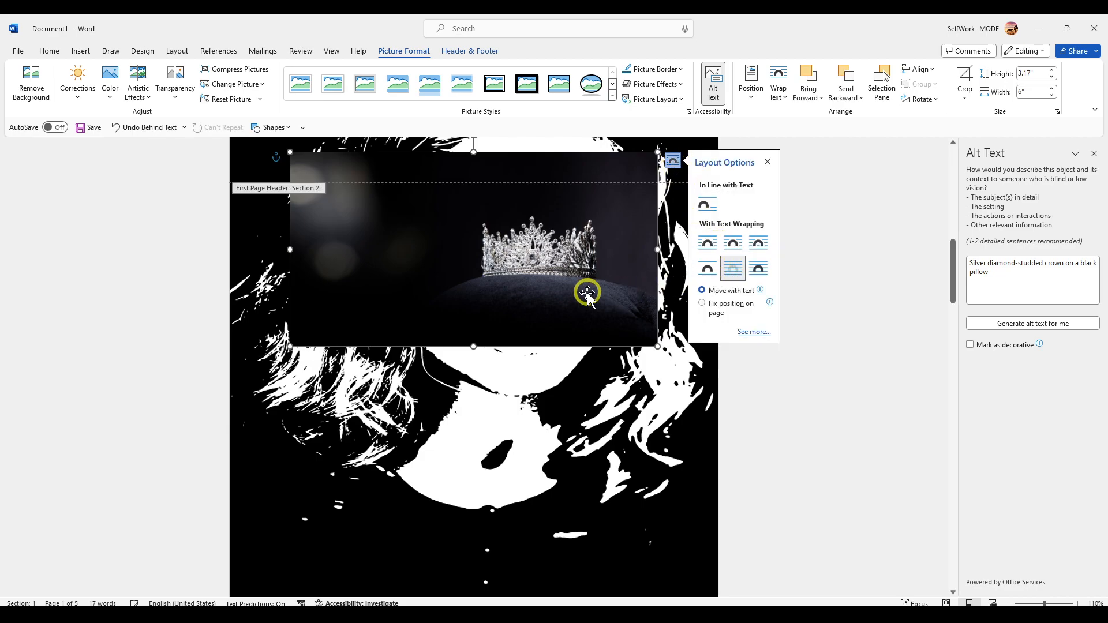
left_click_drag(657, 346, 704, 622)
- Compare the header background pictures of sections 2, 3 and 4 across their pages
scroll(545, 358, "down", 4)
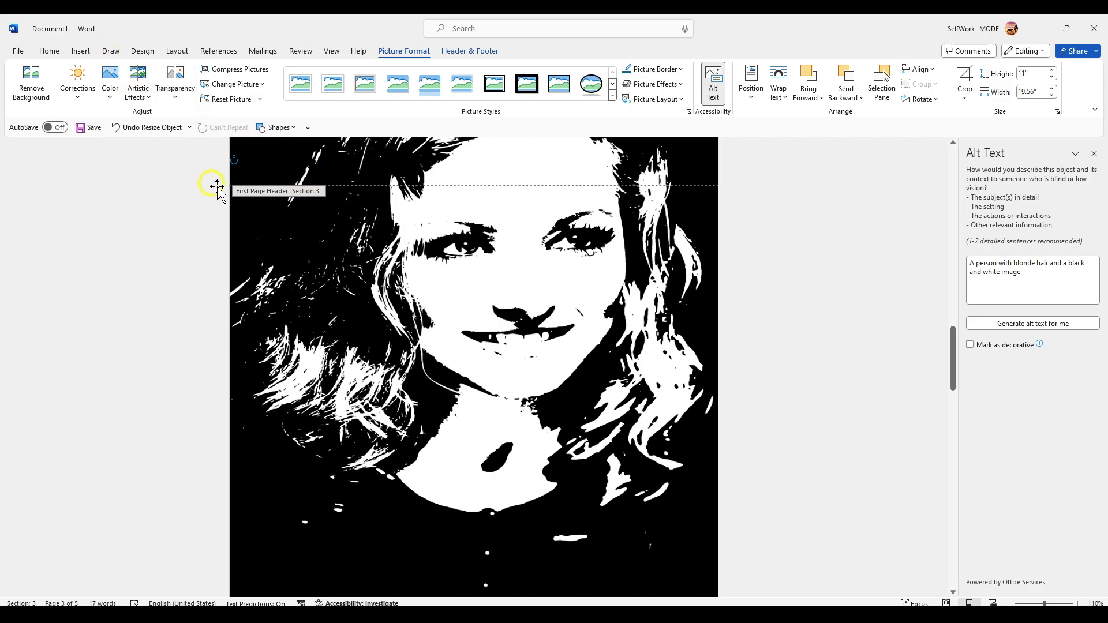
scroll(372, 218, "up", 5)
scroll(486, 213, "up", 4)
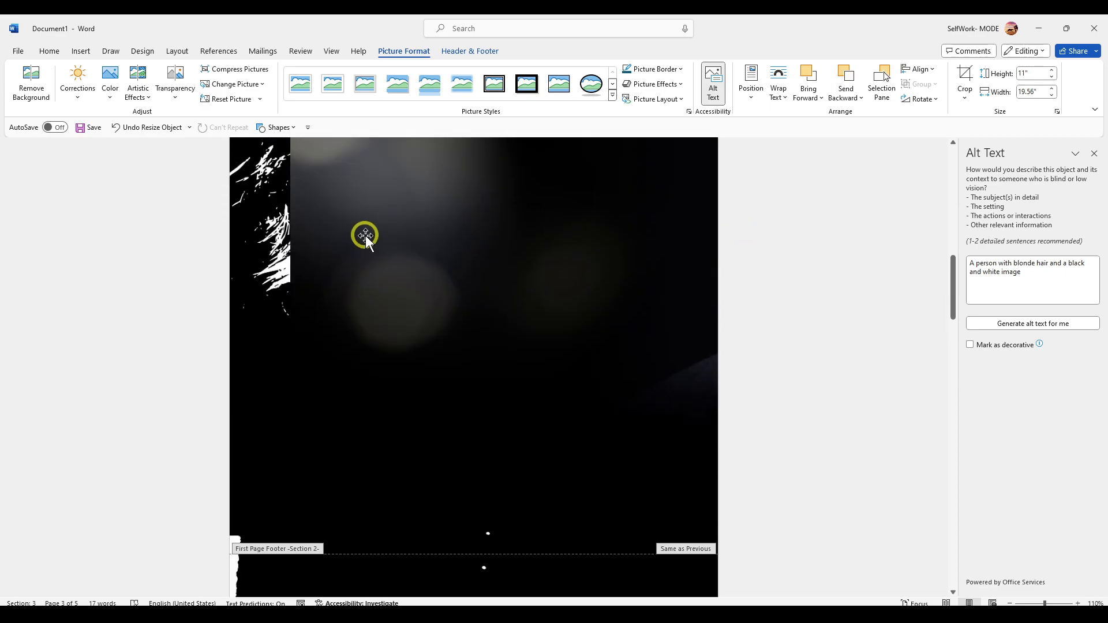
scroll(365, 236, "up", 3)
scroll(555, 247, "down", 10)
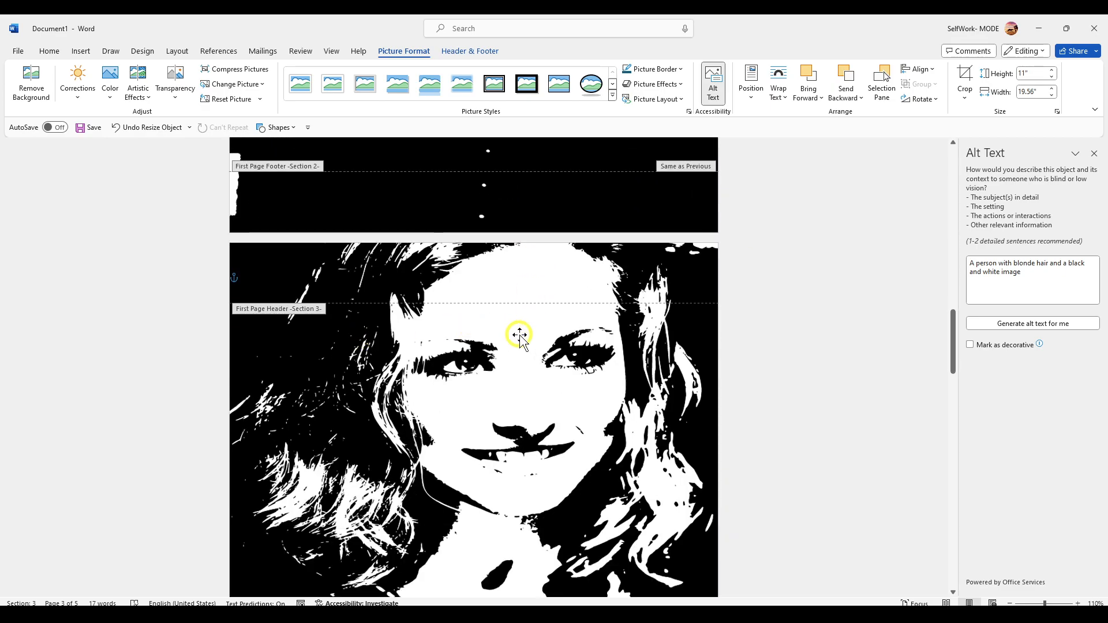
scroll(485, 271, "up", 3)
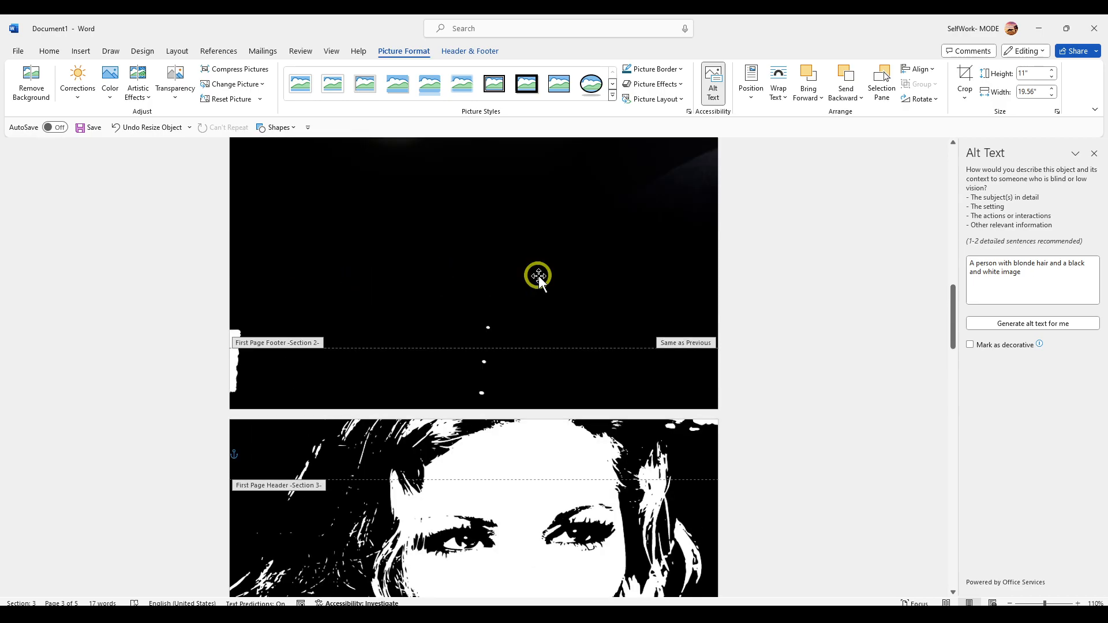
scroll(749, 317, "down", 3)
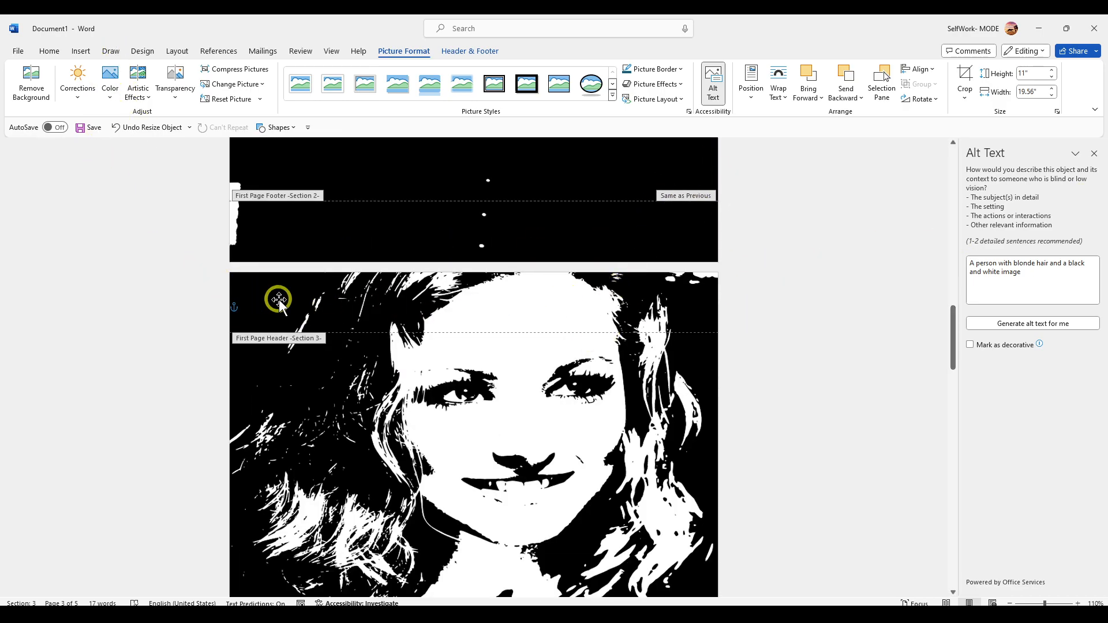
scroll(341, 315, "down", 6)
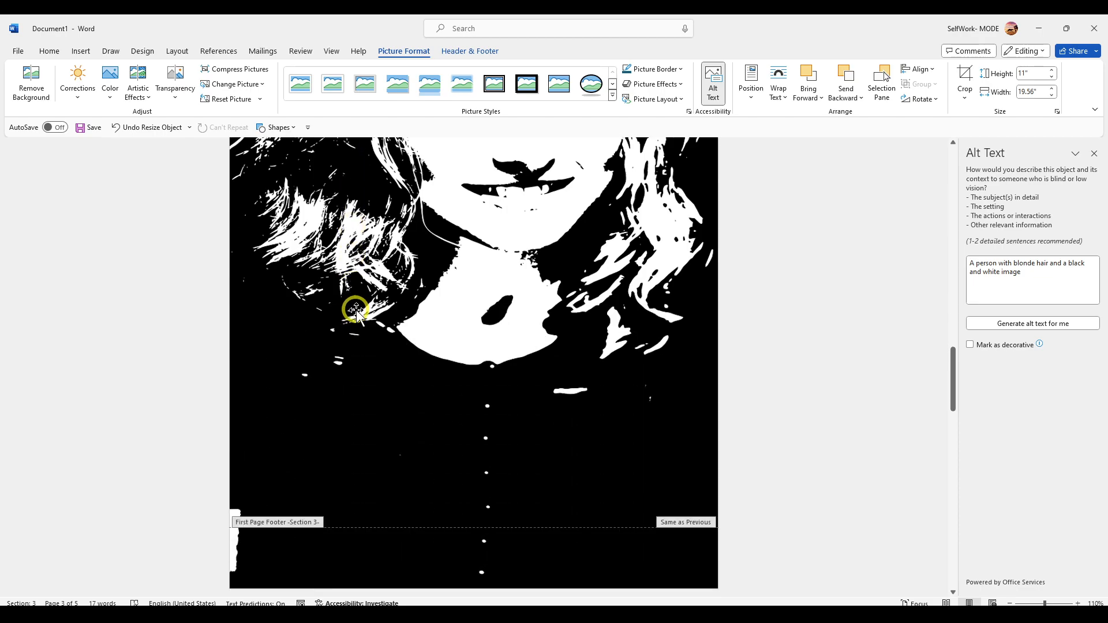
scroll(357, 308, "down", 2)
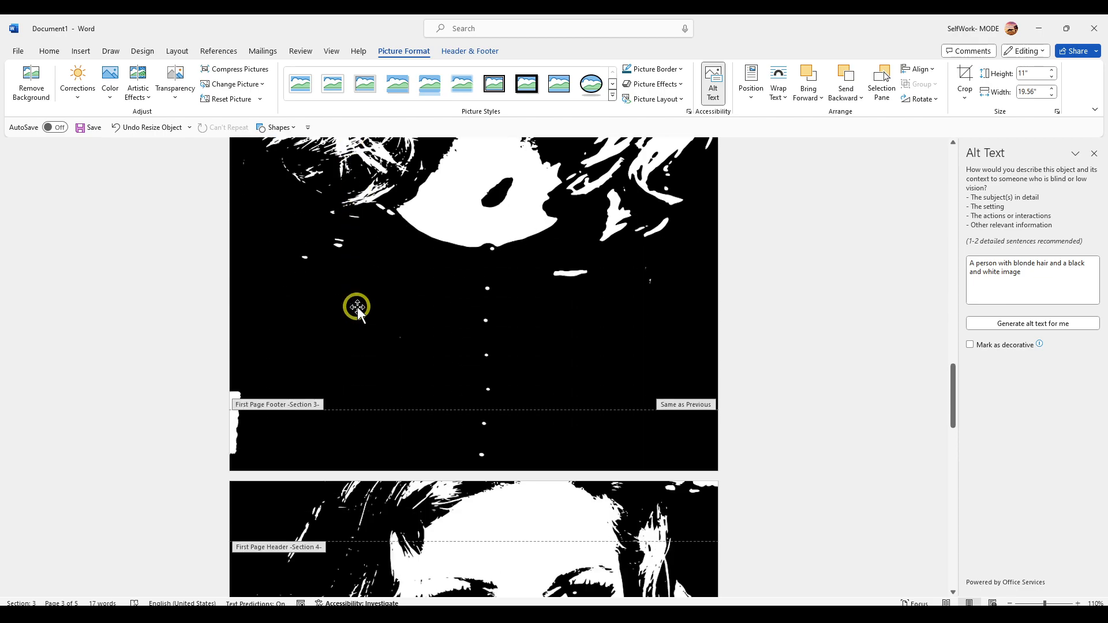